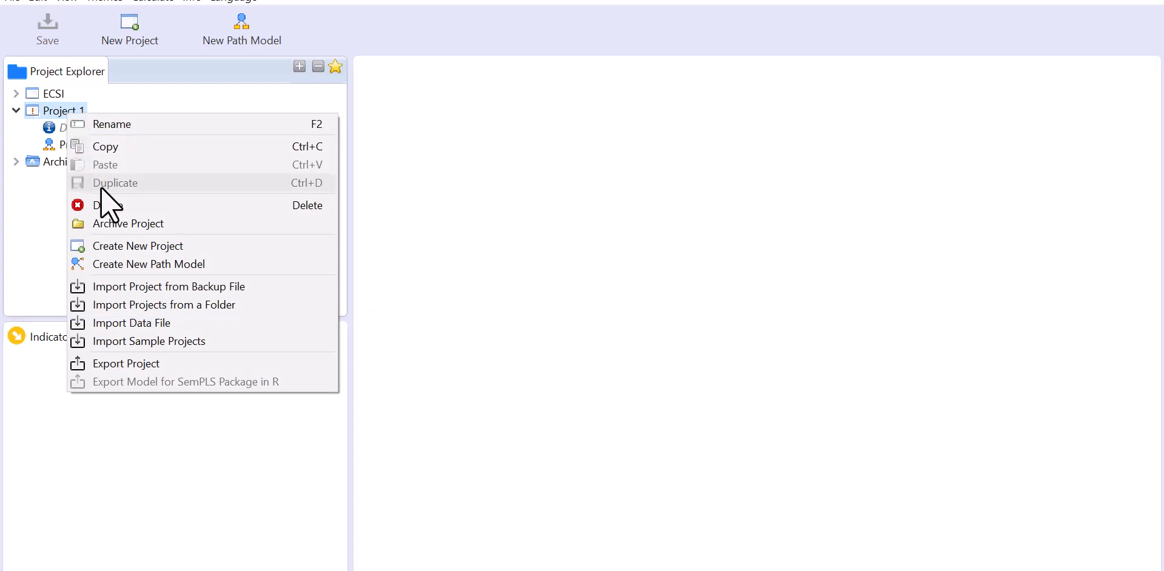
Delete the existing Project 1 and create a new empty project named Project 1.
click(104, 206)
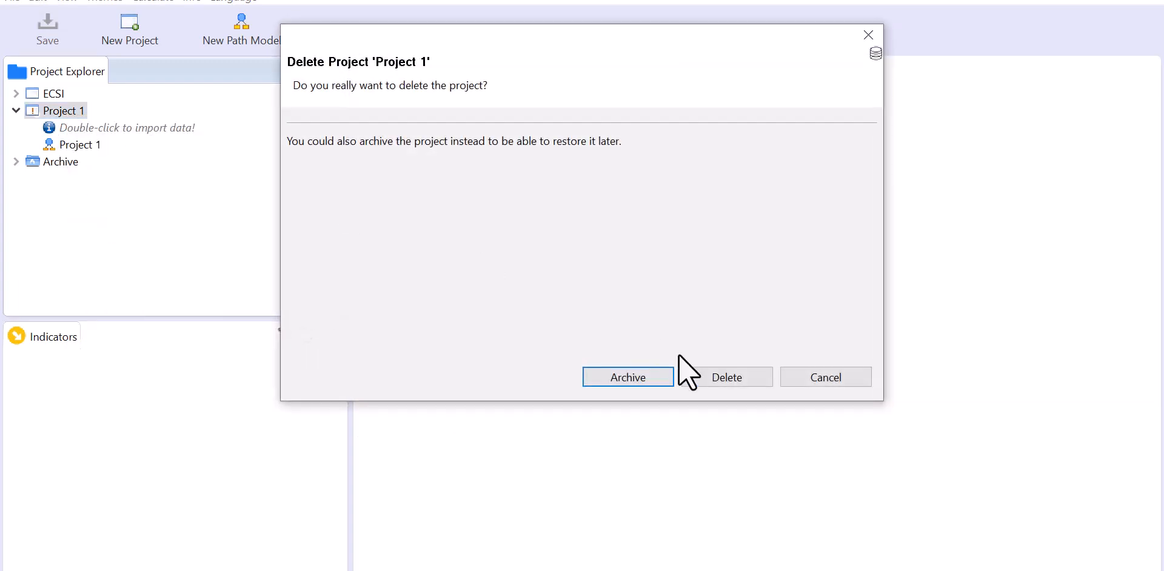
click(706, 377)
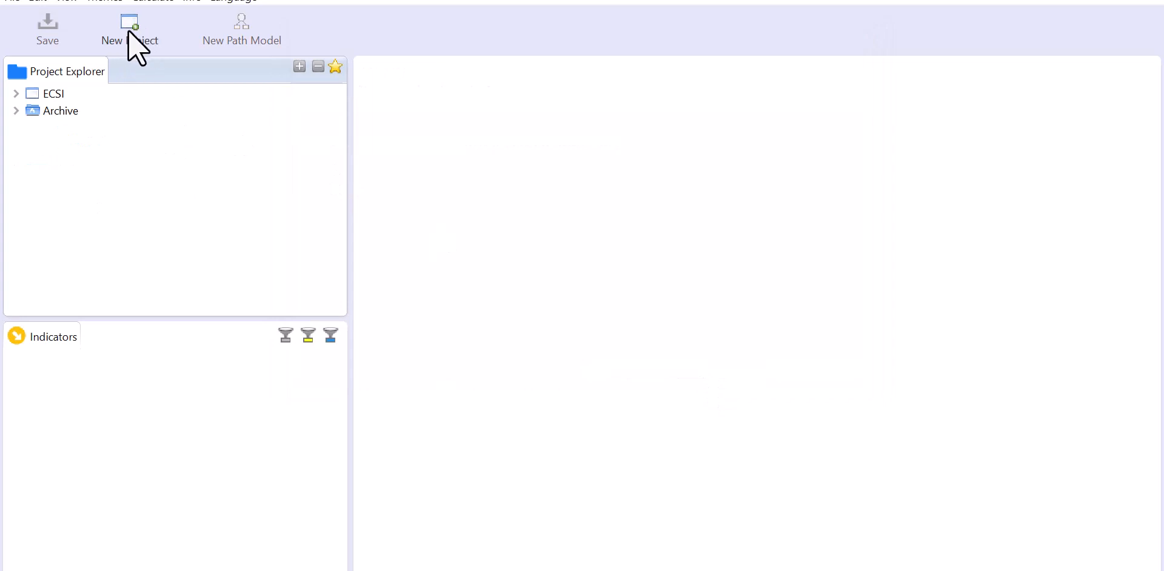
click(135, 47)
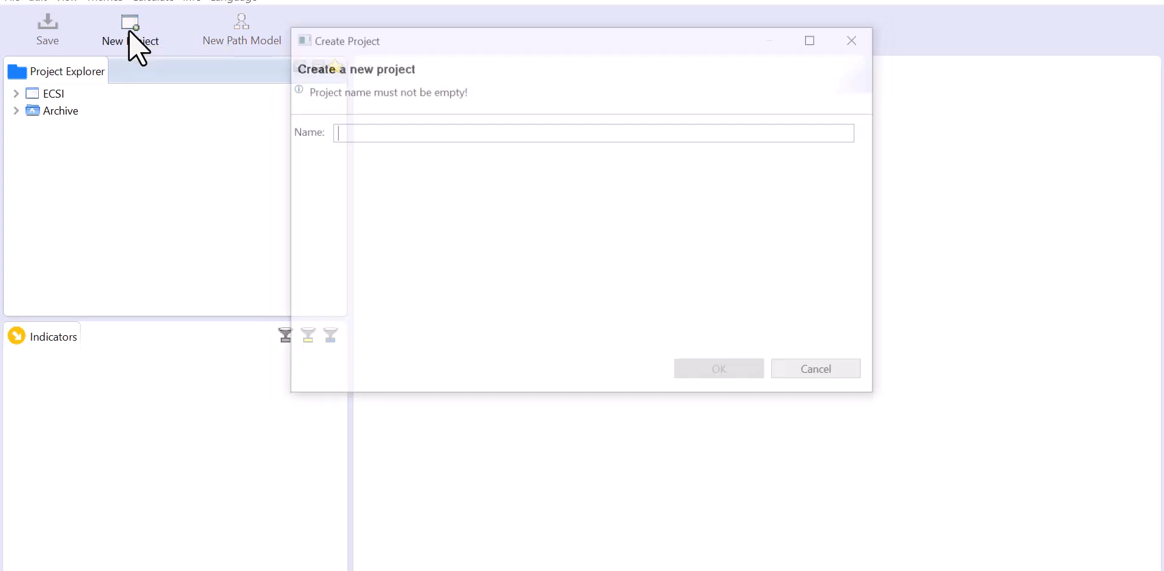
text(Project 1)
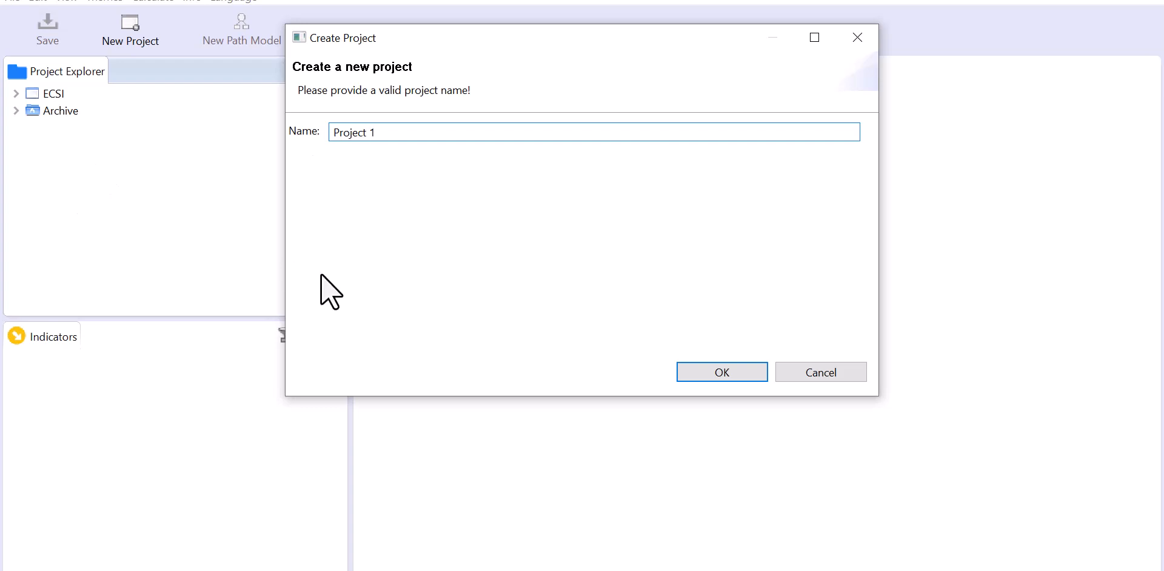
click(695, 382)
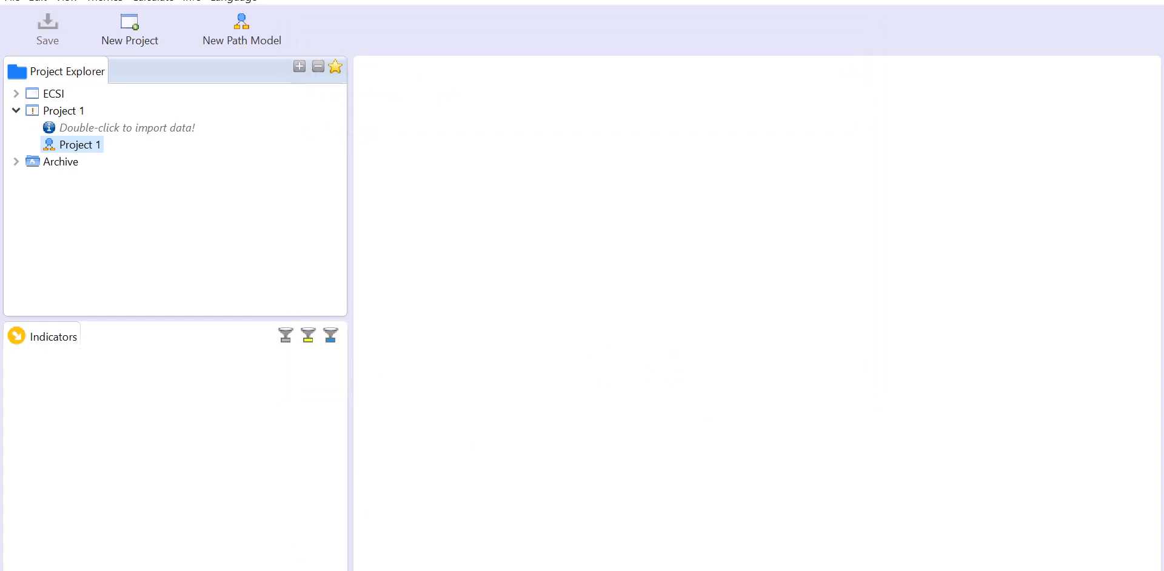
Switch to the Excel questionnaire data, check the research title in Word, and review the Excel rows down to the last respondent.
key(alt+Tab)
click(453, 340)
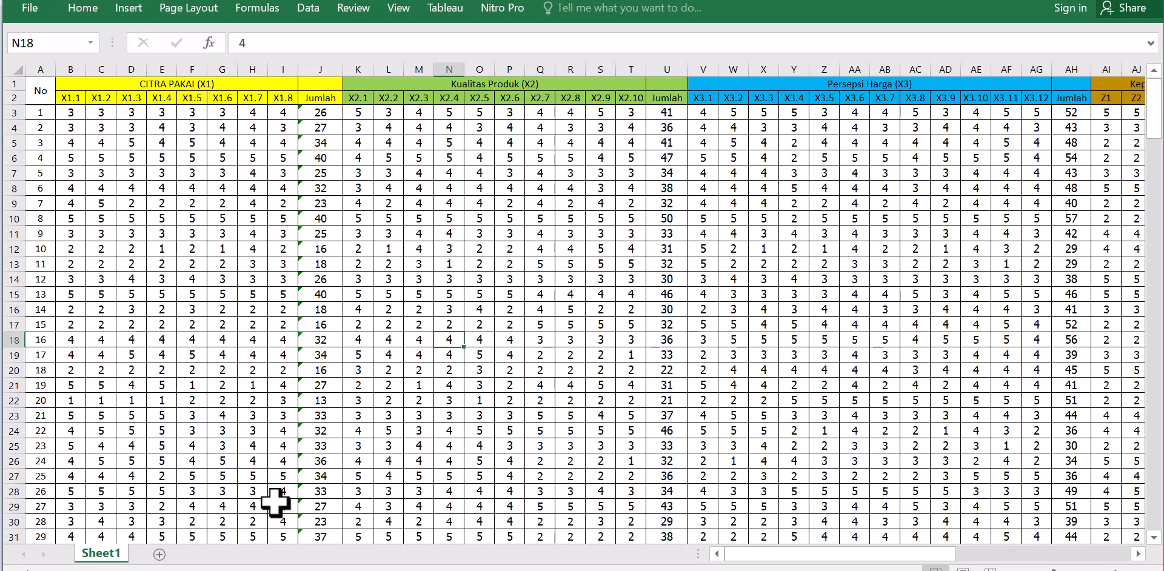
click(273, 557)
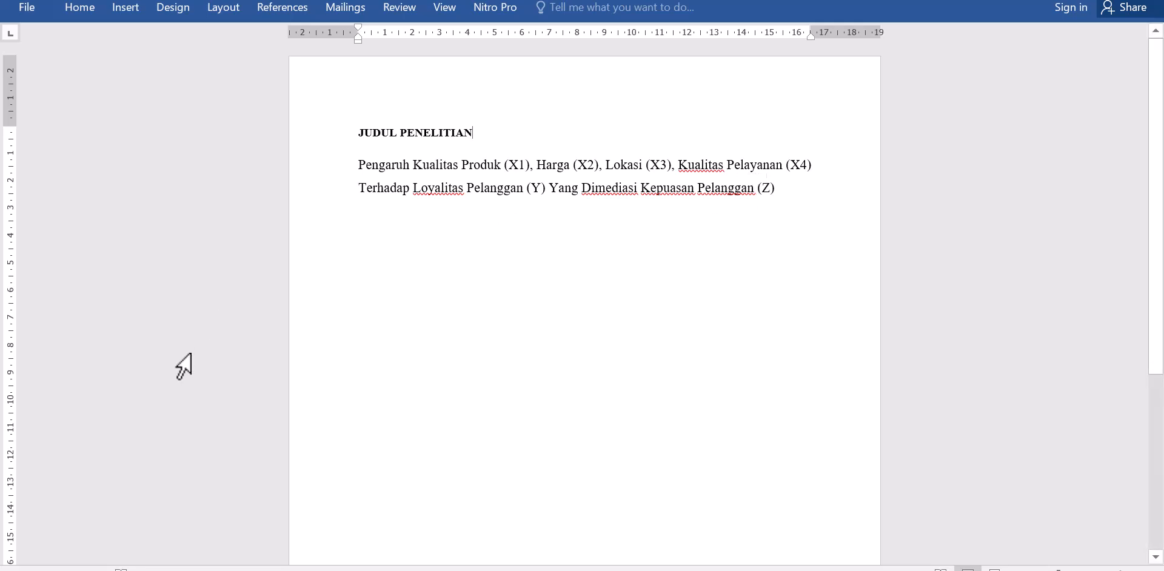
key(alt+Tab)
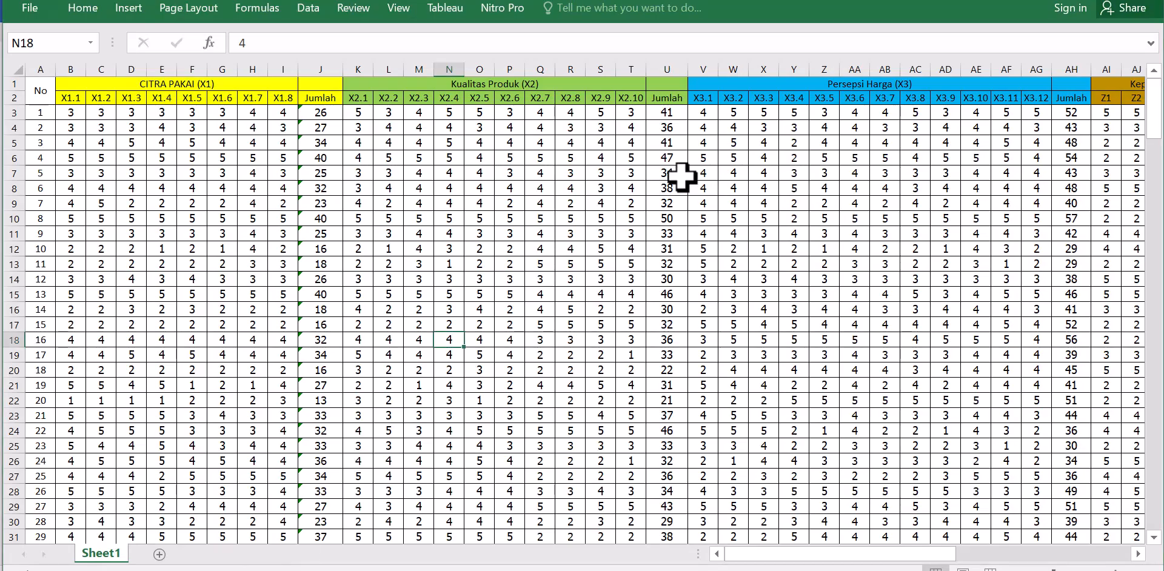
drag(1154, 131, 1153, 516)
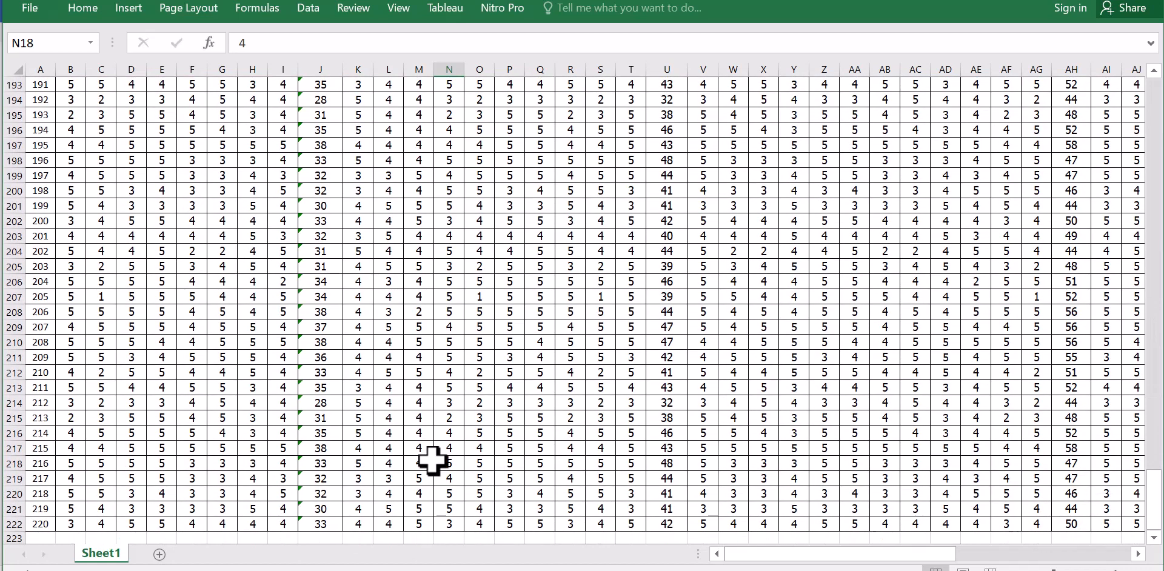
click(40, 524)
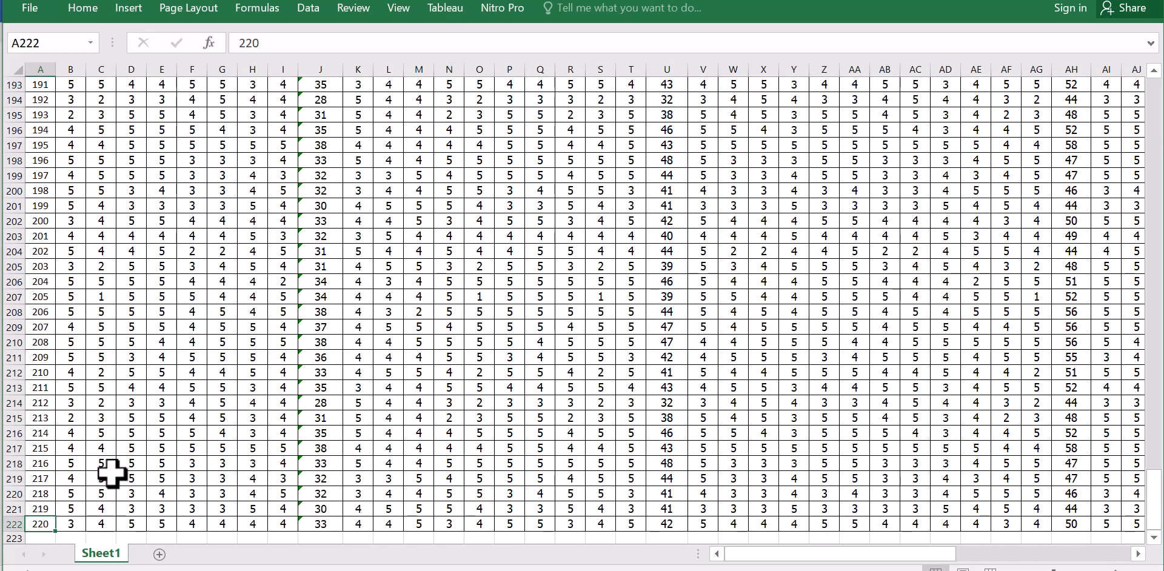
drag(1154, 506, 1146, 78)
click(870, 198)
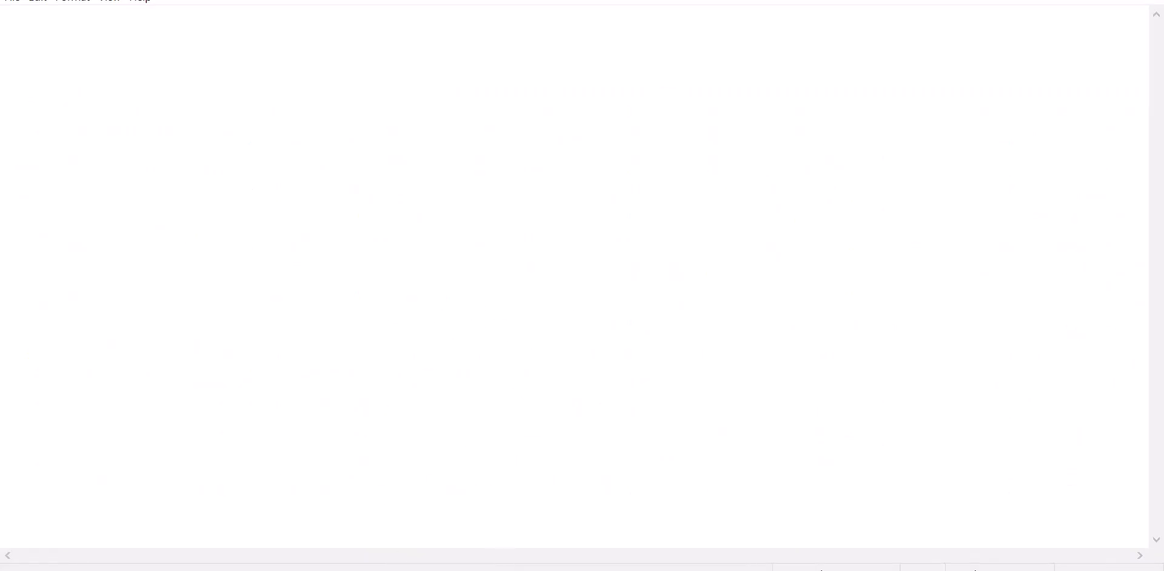
click(1106, 2)
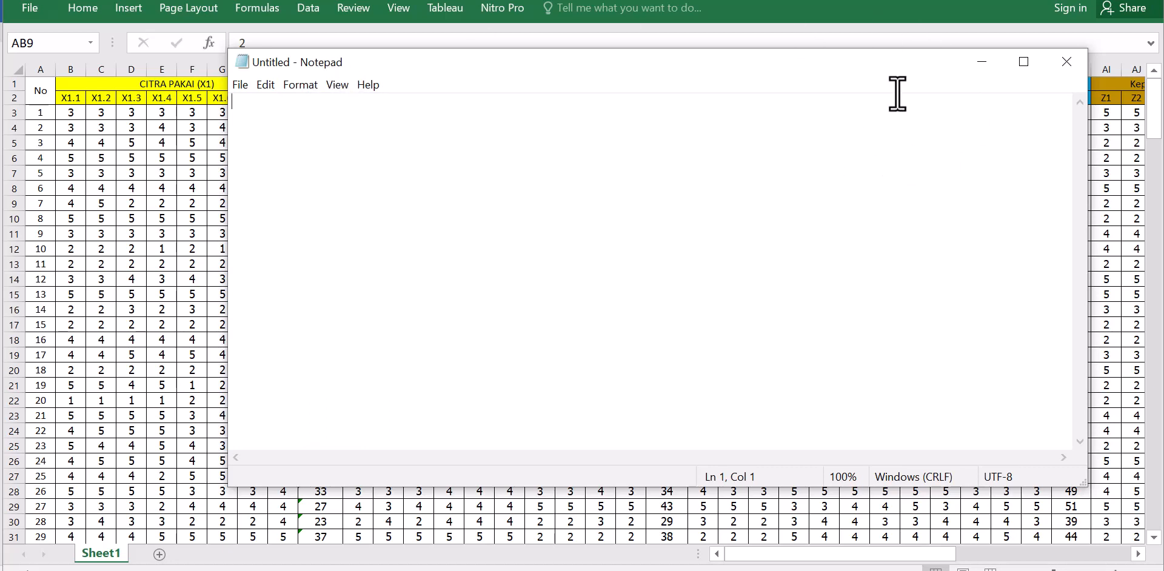
click(1024, 64)
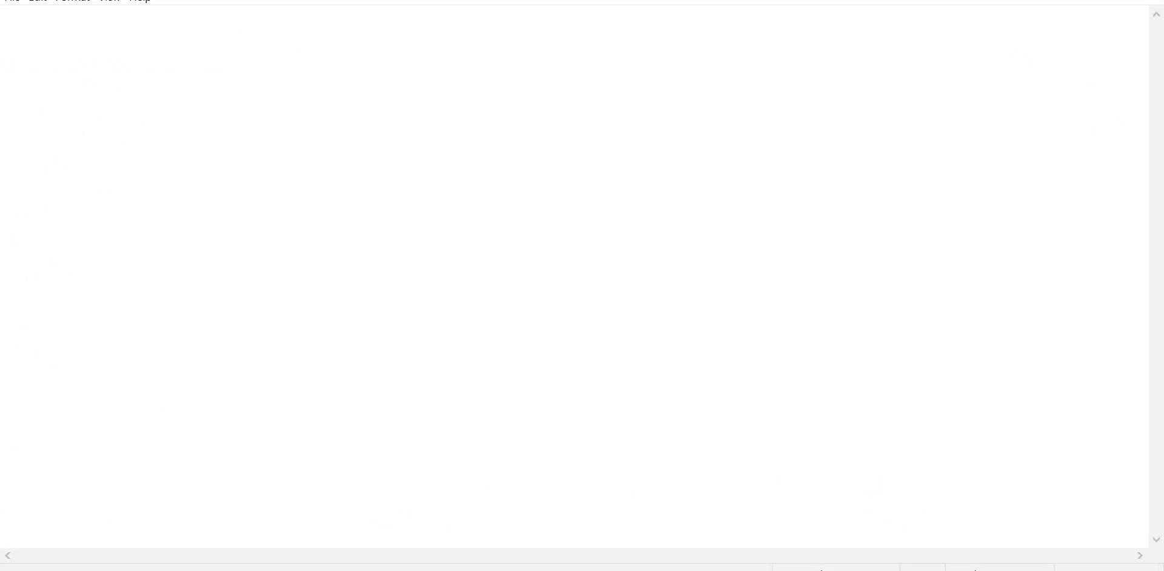
Switch back to the Excel questionnaire data and delete the No column.
key(alt+Tab)
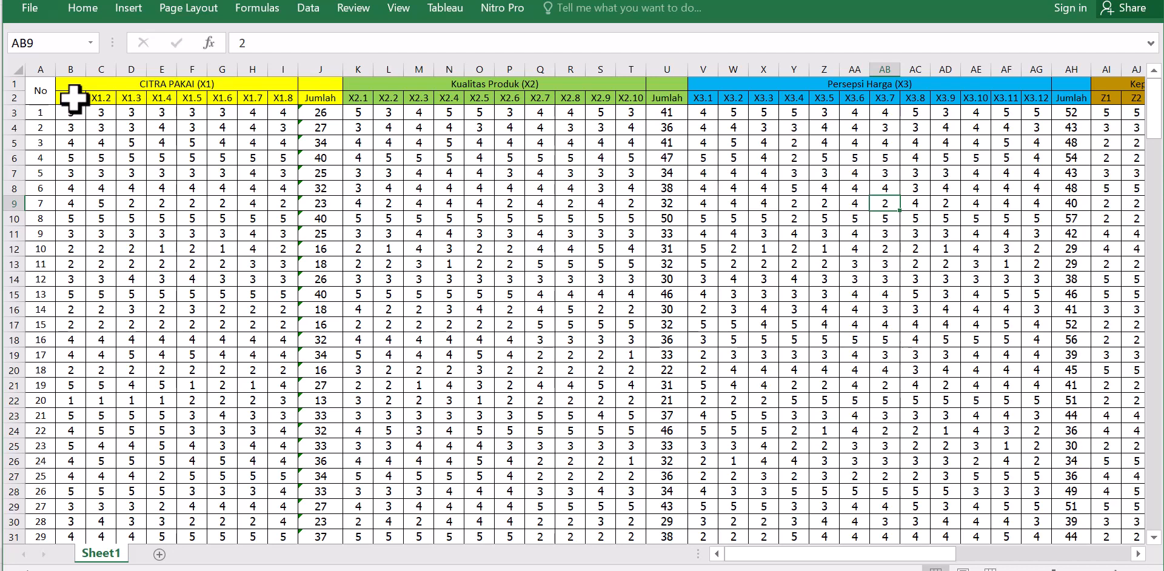
click(37, 68)
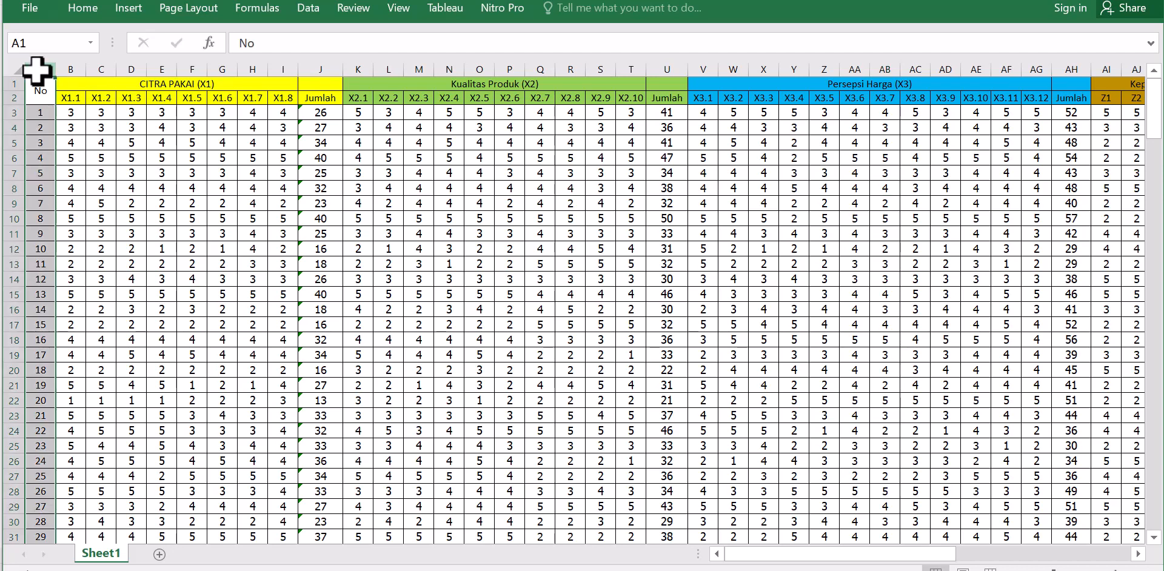
right_click(37, 68)
click(75, 218)
Delete the Jumlah total columns that follow the X1, X2 and X3 indicator groups.
click(277, 69)
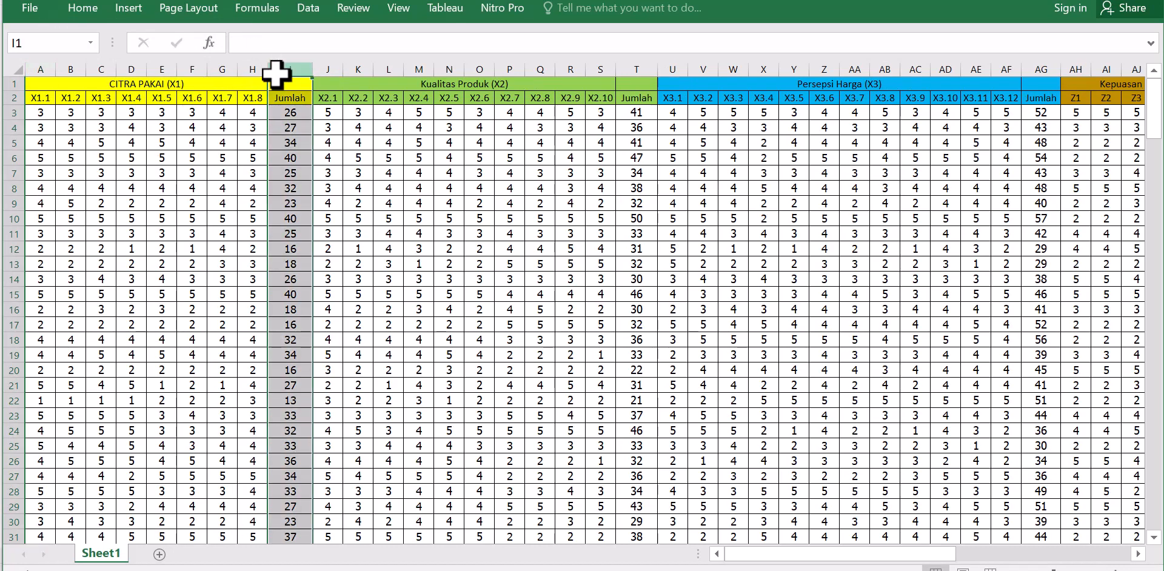
right_click(276, 71)
click(318, 221)
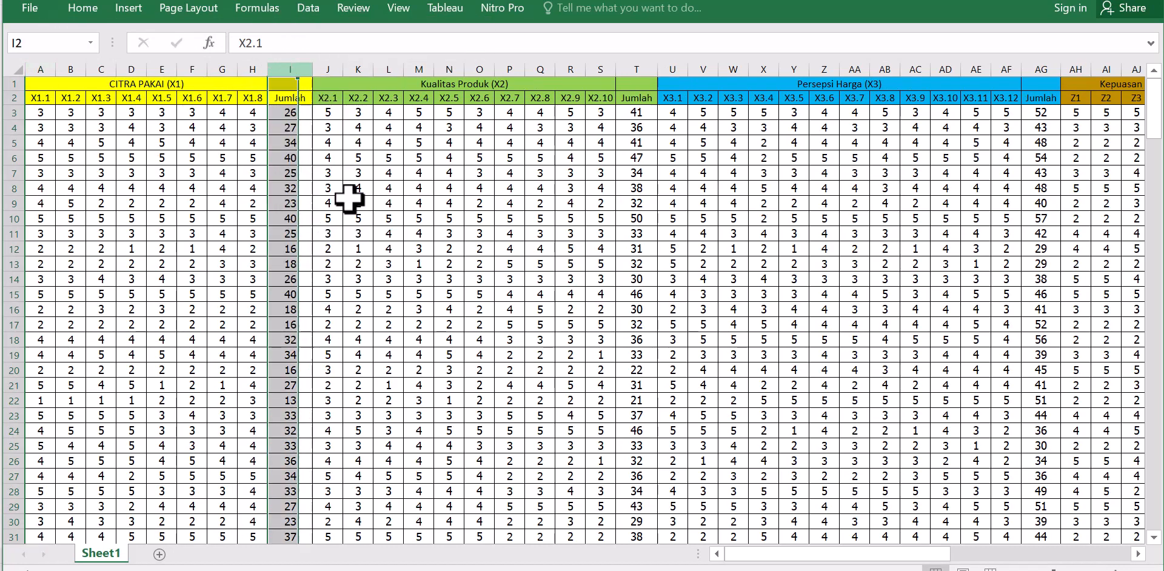
click(581, 69)
right_click(581, 71)
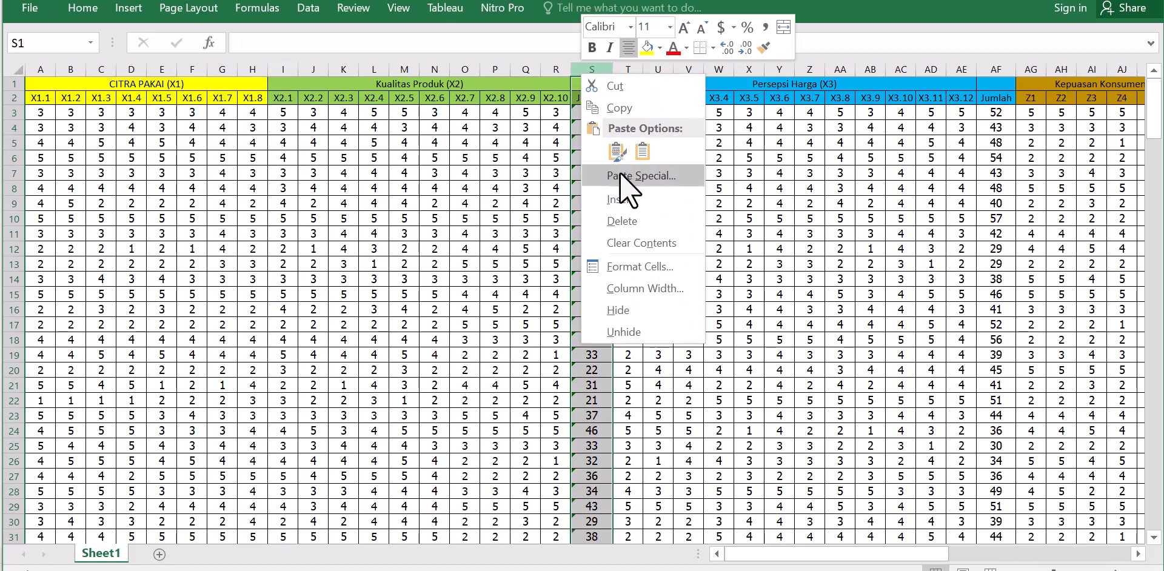
click(625, 222)
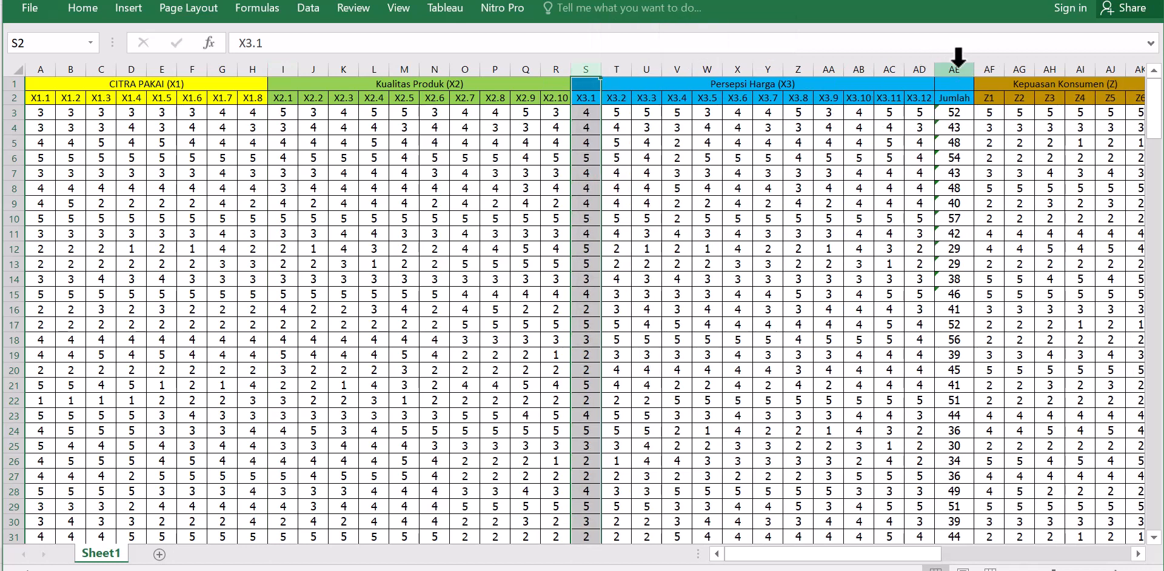
click(956, 69)
right_click(955, 71)
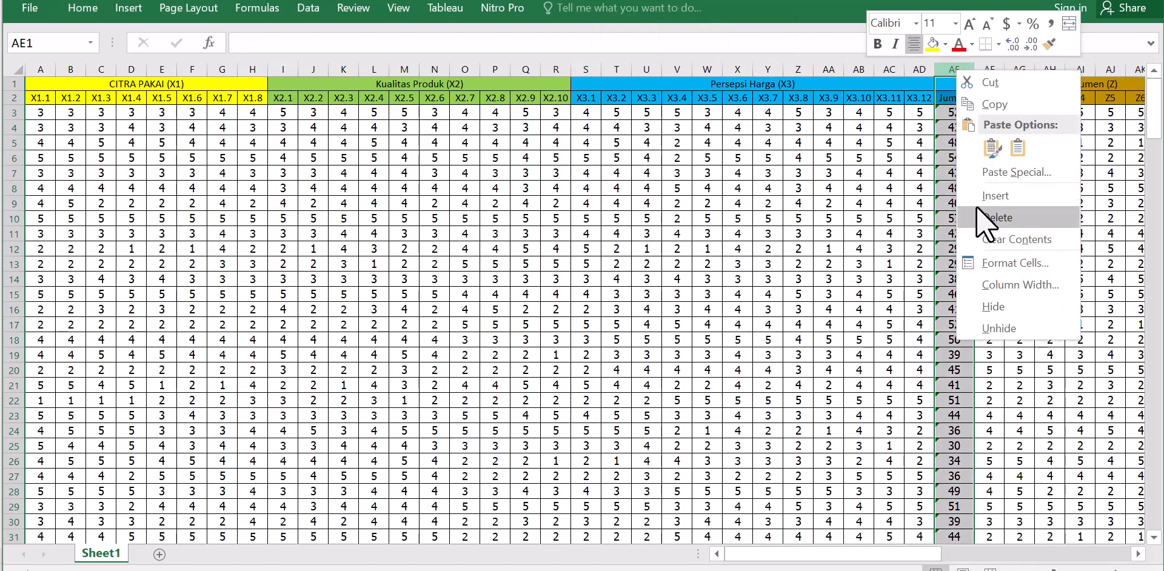
click(989, 219)
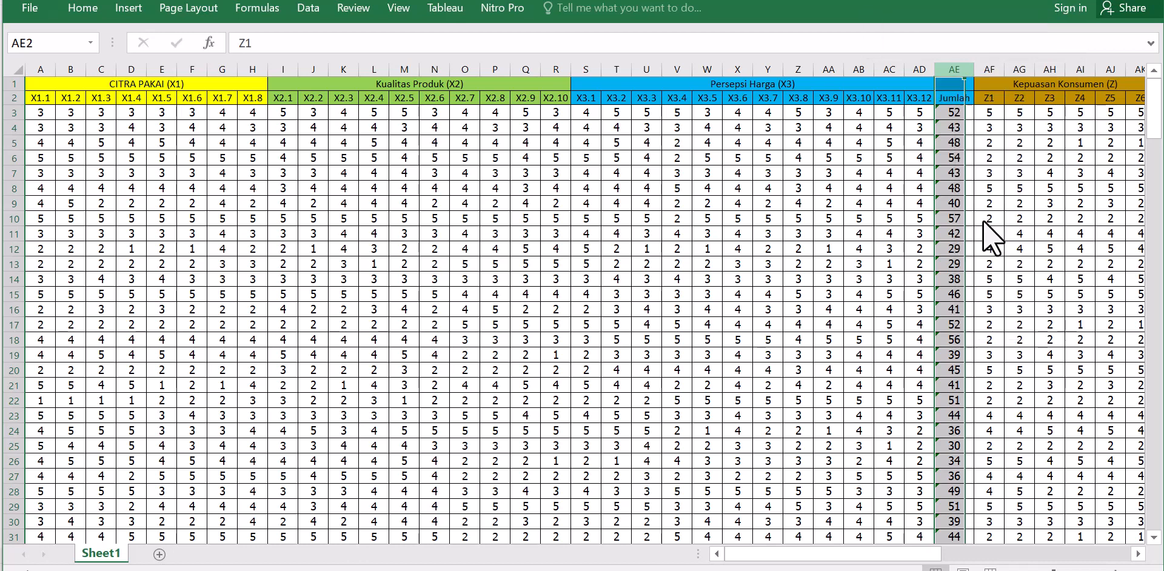
Delete the Jumlah total columns that follow the Kepuasan Konsumen (Z) and Loyalitas (Y) indicator groups.
click(982, 147)
key(Right)
key(Right)
key(Right)
key(Right)
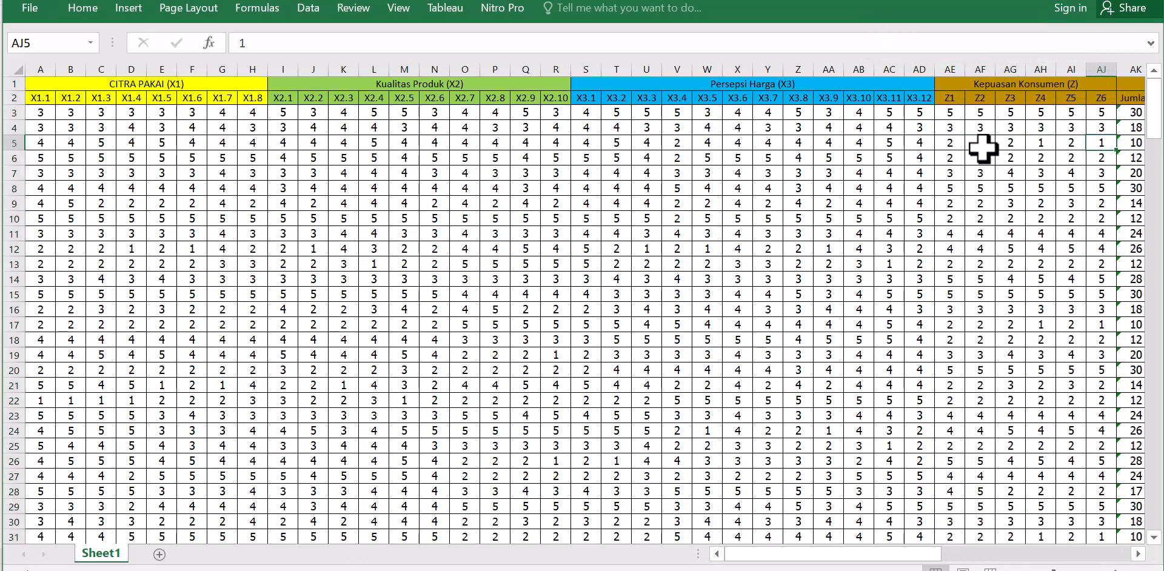
key(Right)
key(Right)
key(Right)
key(Right)
key(Right)
key(Right)
key(Right)
key(Right)
key(Right)
key(Right)
key(Right)
key(Right)
key(Right)
key(Right)
key(Right)
key(Right)
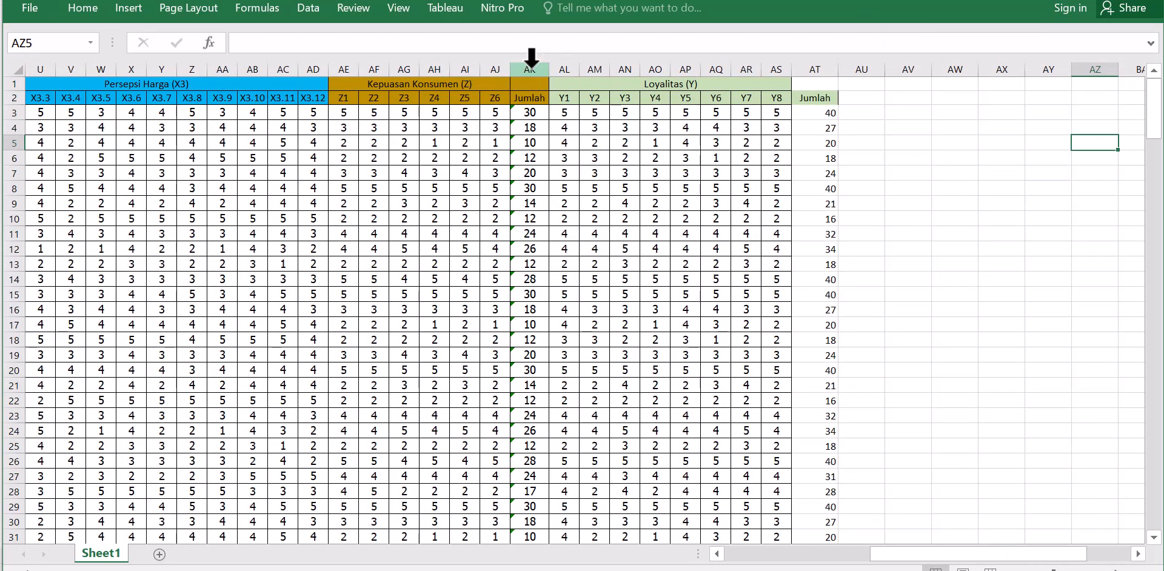
click(531, 67)
right_click(532, 67)
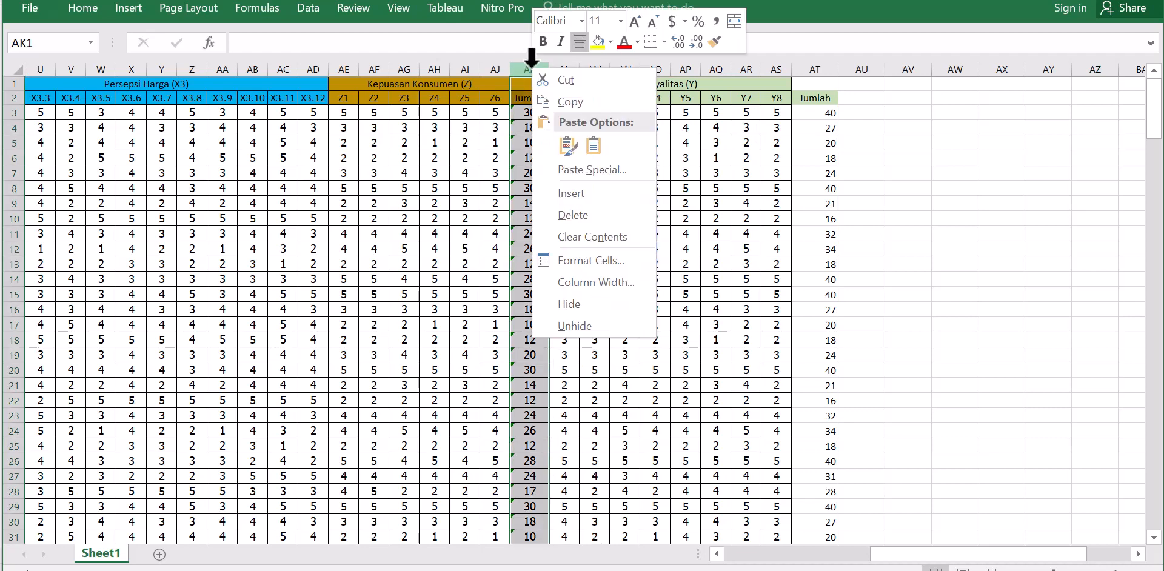
click(564, 214)
click(777, 63)
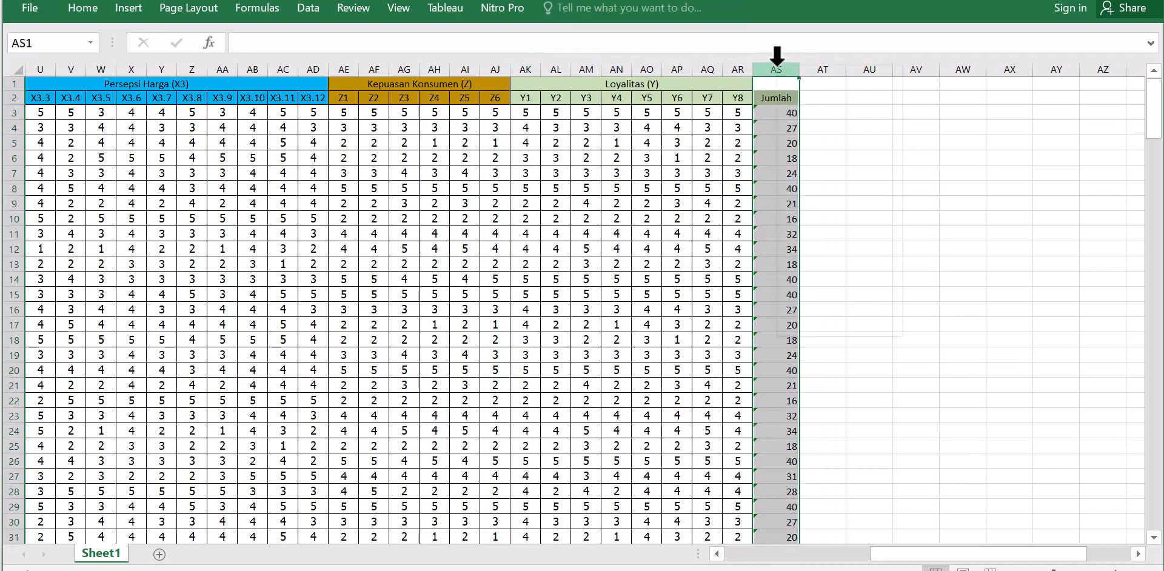
right_click(777, 63)
click(832, 225)
Delete the first row holding the variable group headings, keeping the indicator names as the header row.
key(Left)
key(Left)
key(Left)
key(Left)
key(Left)
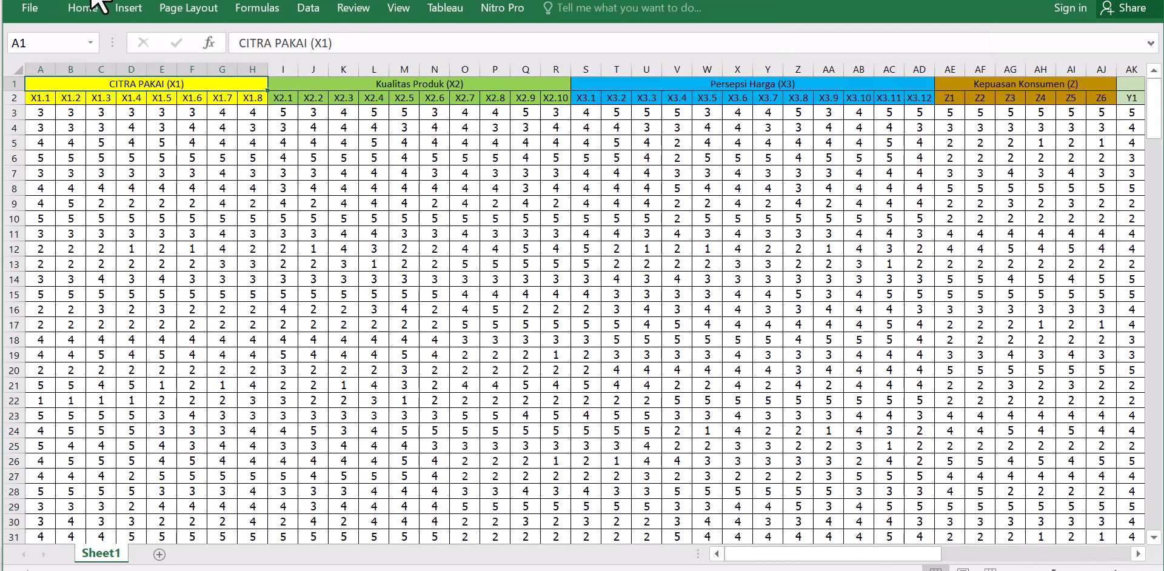
right_click(4, 83)
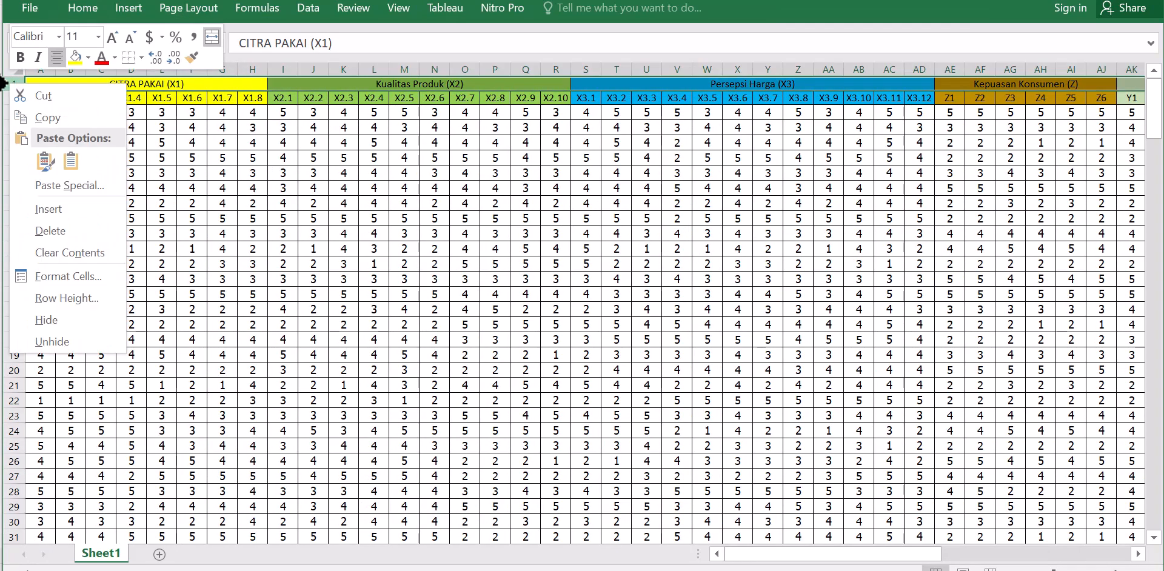
click(50, 231)
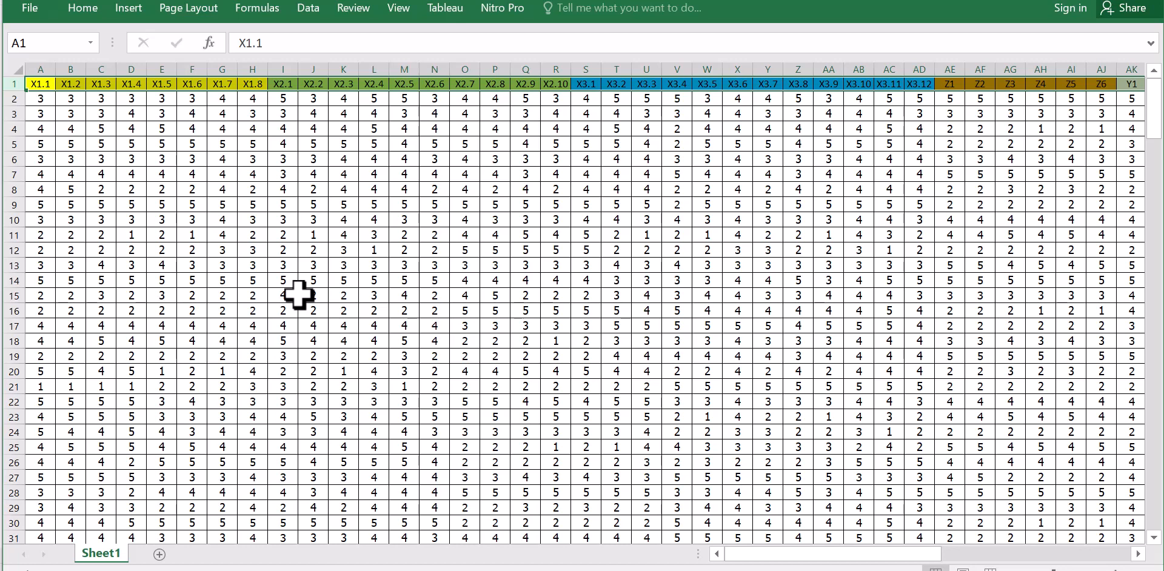
Copy the entire cleaned data table from Excel and paste it into the blank Notepad document.
click(123, 199)
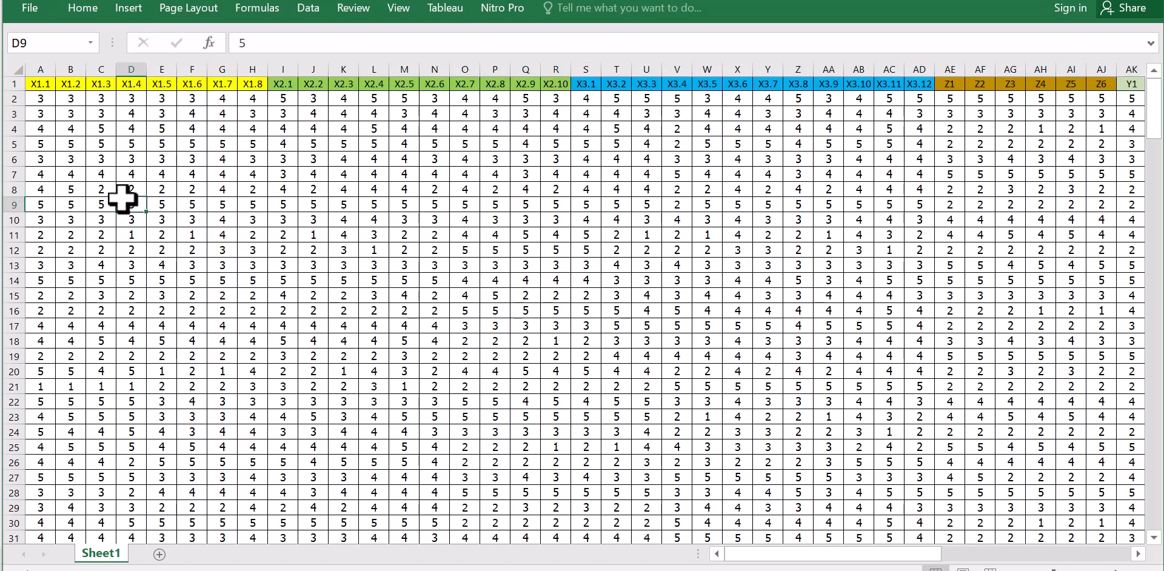
key(ctrl+a)
key(ctrl+c)
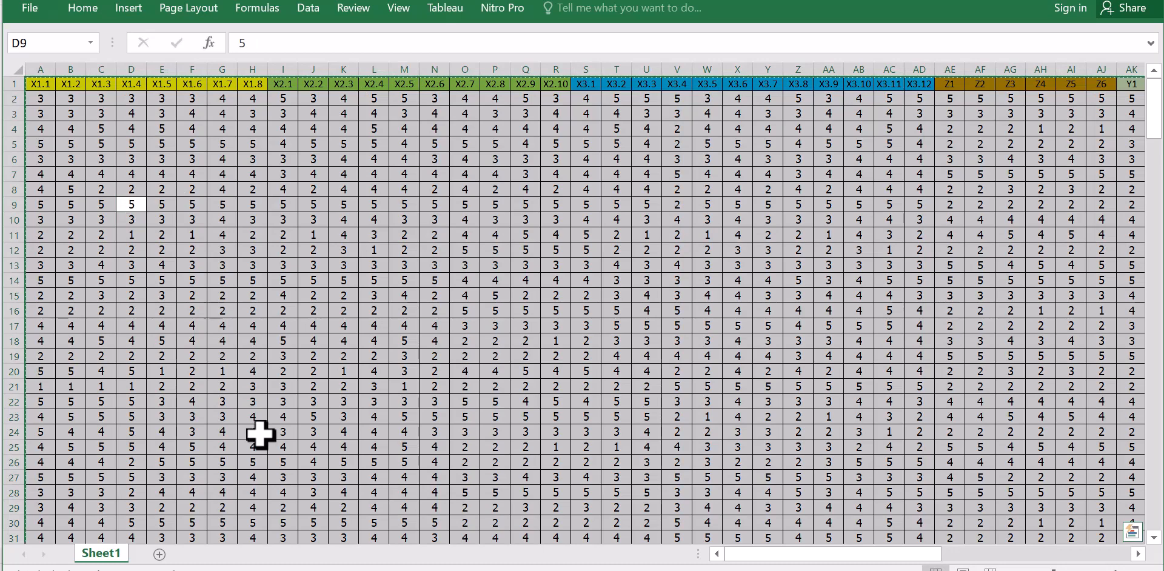
key(alt+Tab)
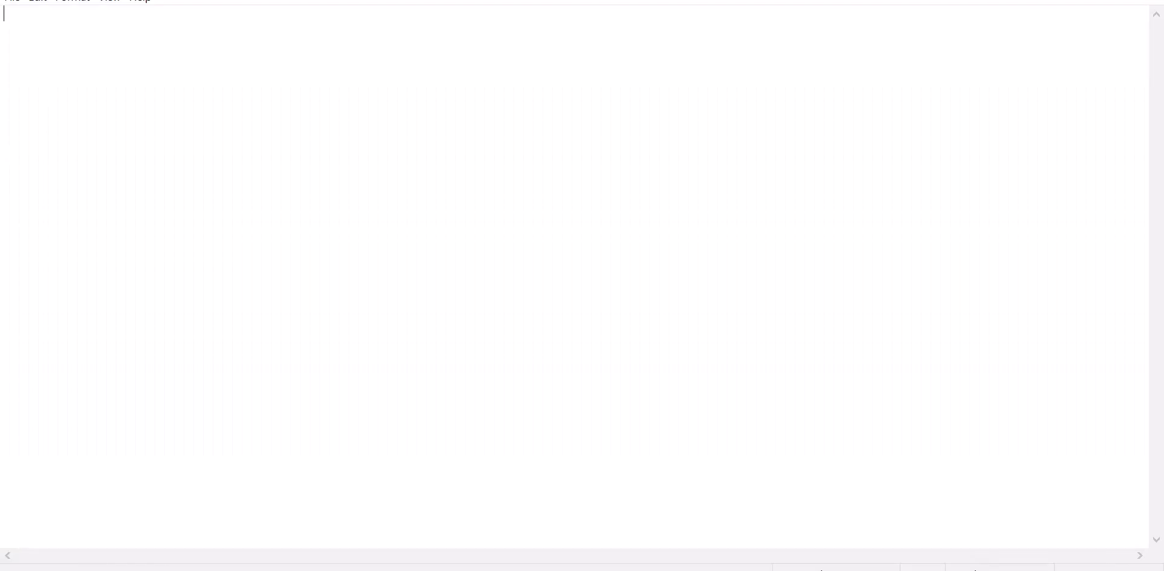
key(ctrl+v)
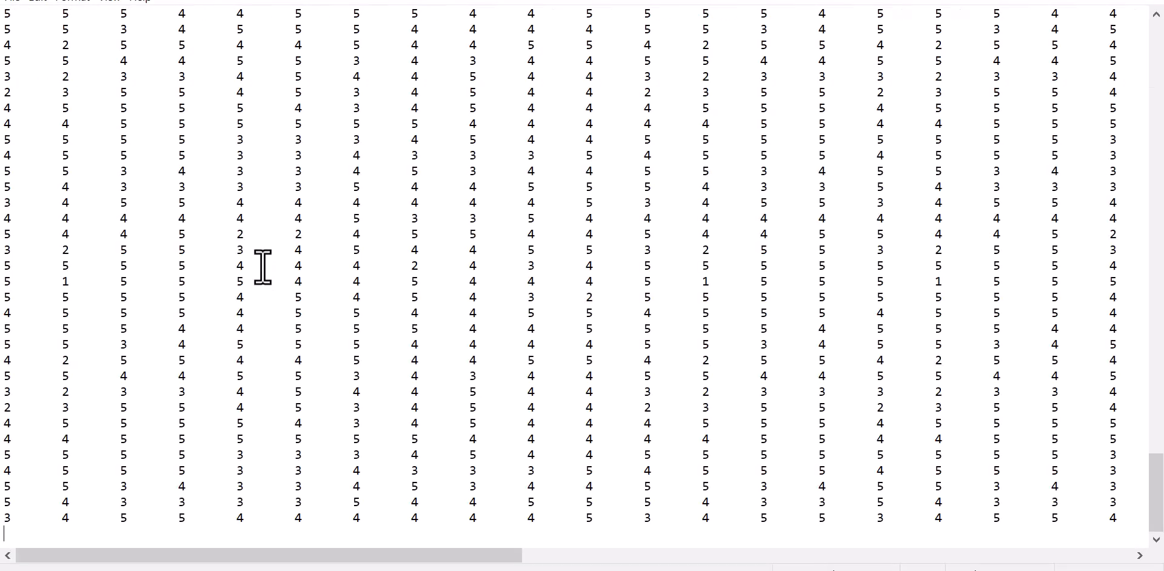
Save the pasted Notepad data as a text document named data in the data folder on the Desktop.
click(1101, 2)
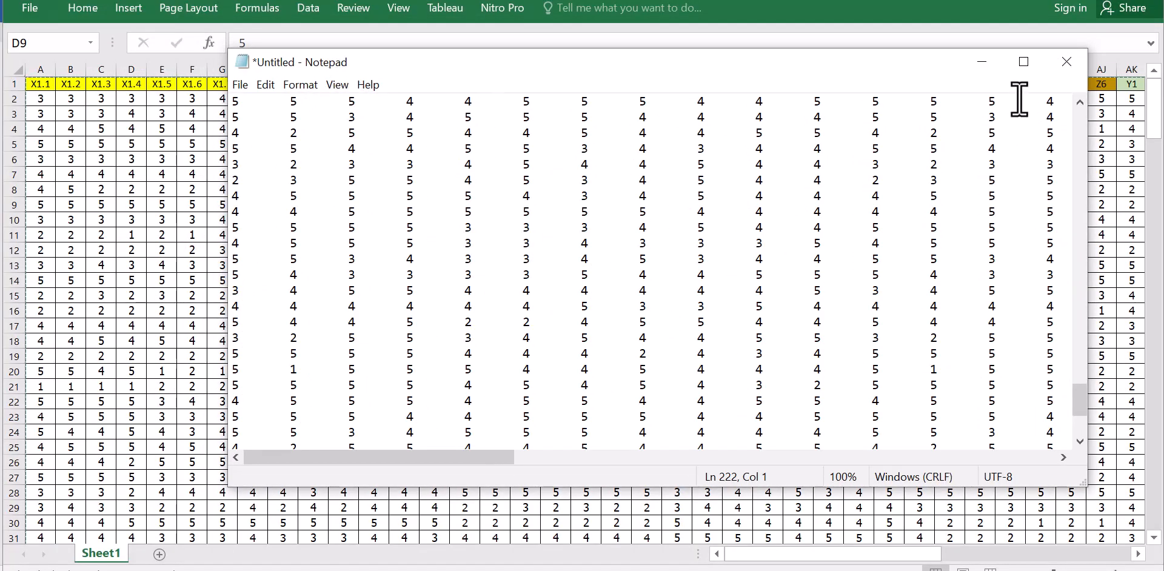
click(1023, 67)
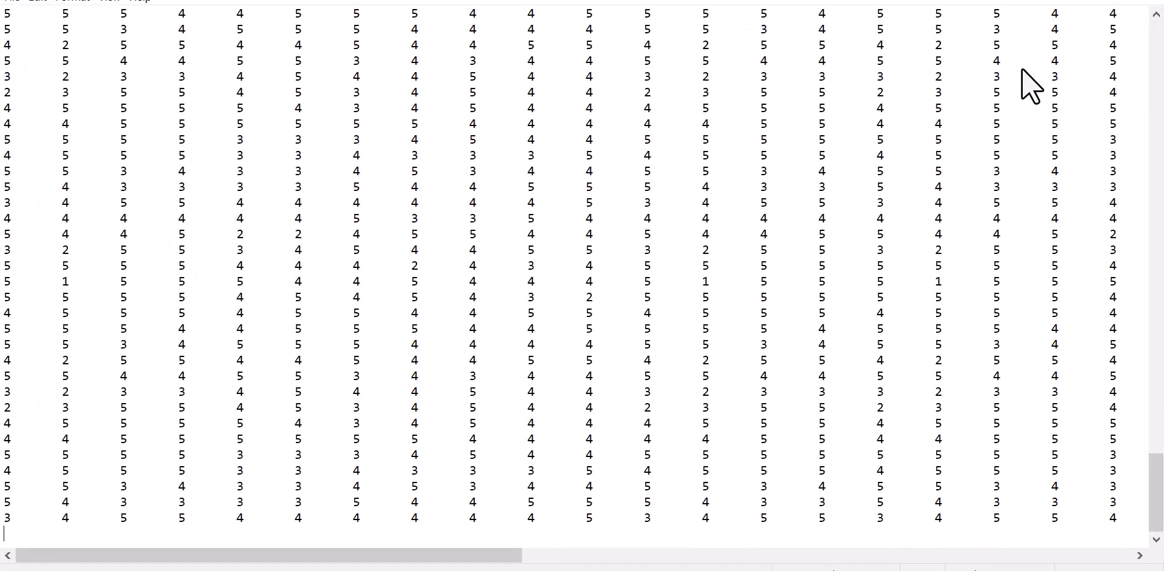
click(10, 4)
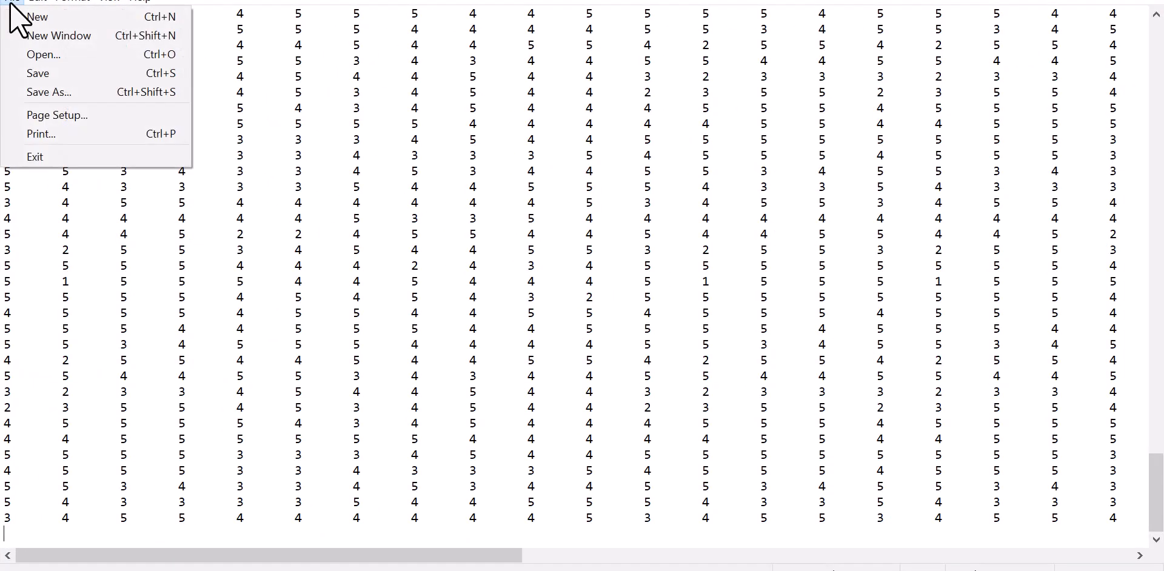
click(69, 74)
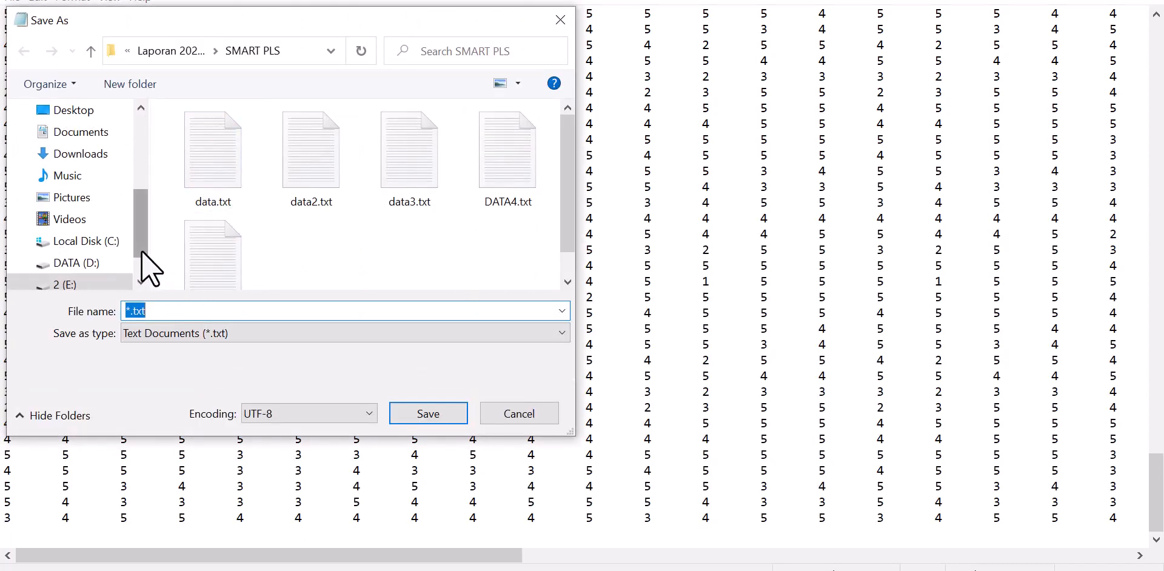
drag(140, 253, 140, 233)
click(85, 162)
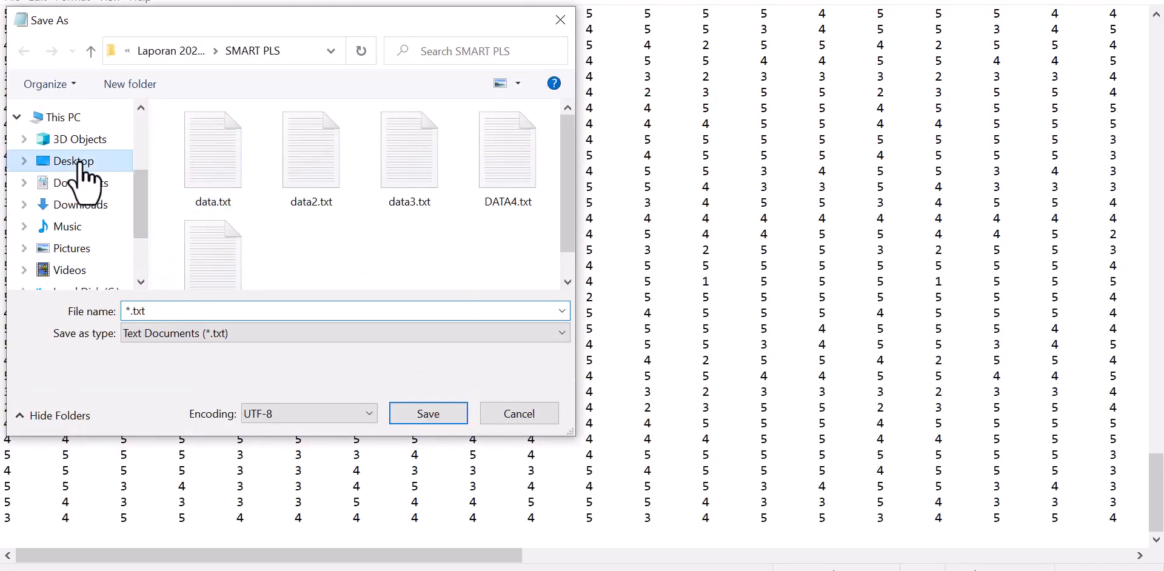
double_click(209, 178)
double_click(177, 310)
text(da)
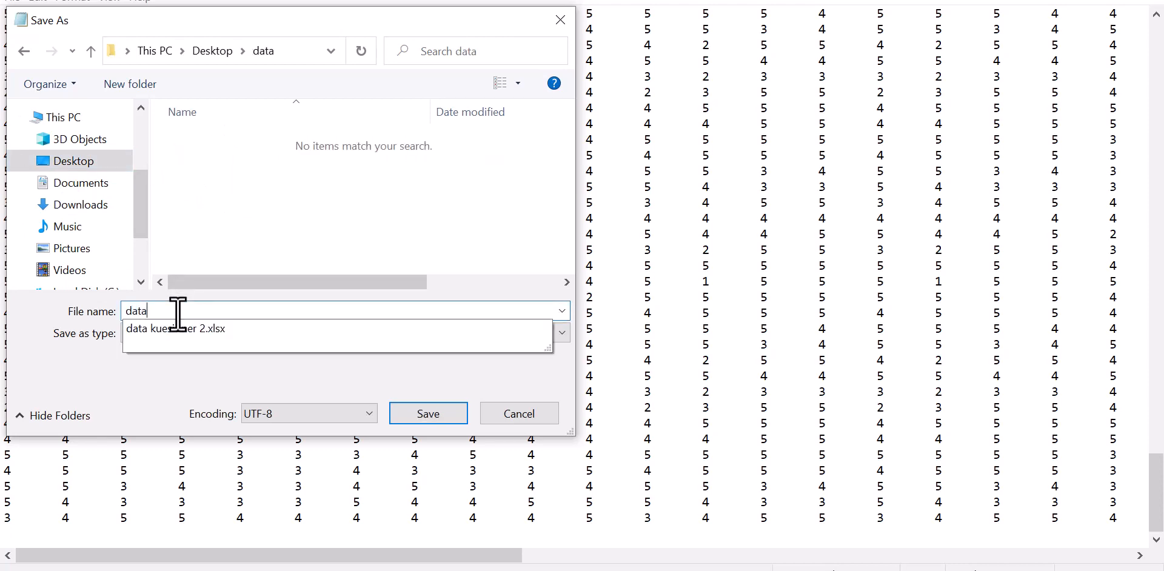
text(ta)
click(434, 418)
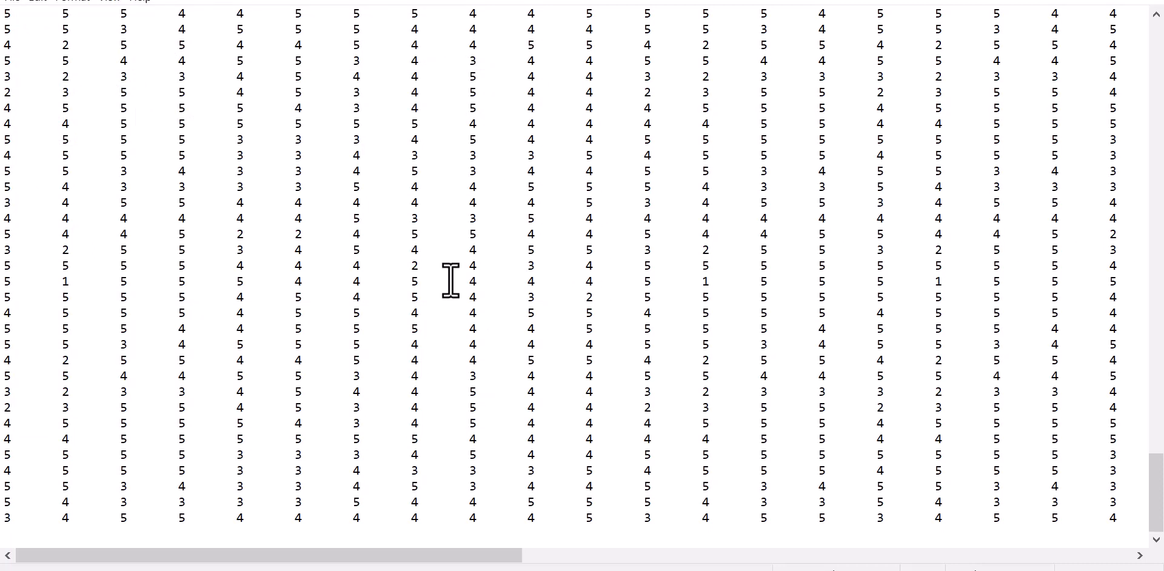
Switch to SmartPLS and import data.txt from the Desktop's data folder into Project 1, keeping data as the dataset name.
click(520, 570)
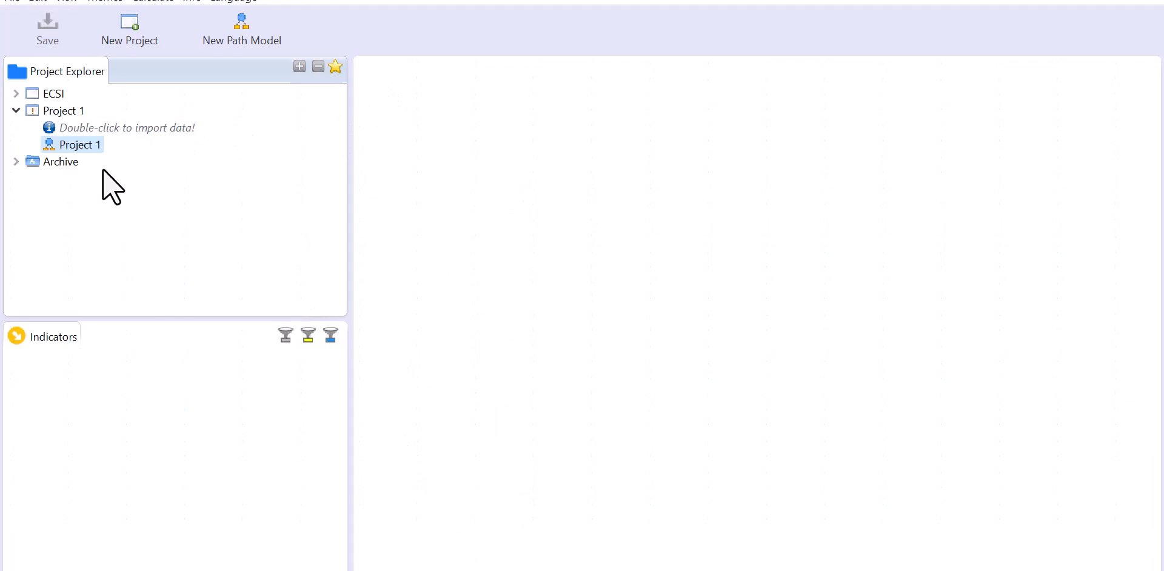
double_click(138, 129)
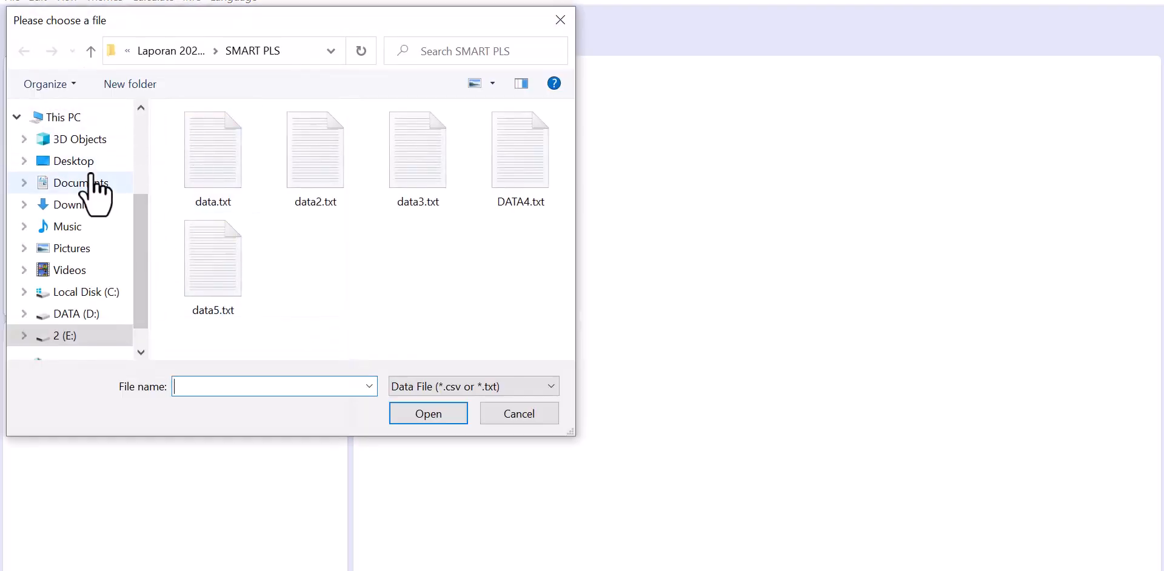
click(74, 161)
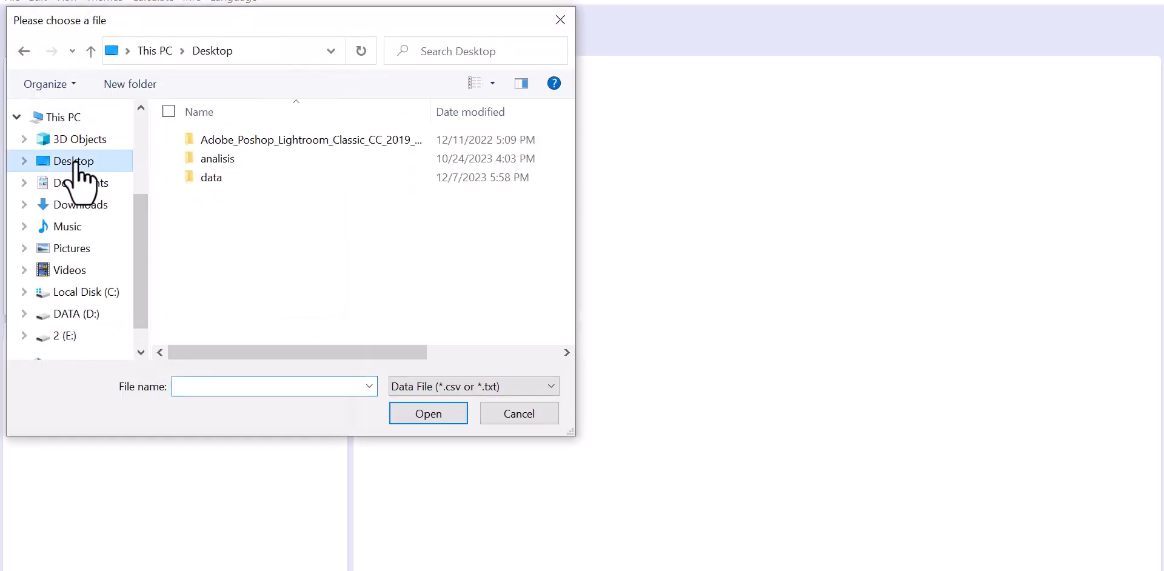
double_click(196, 178)
click(222, 144)
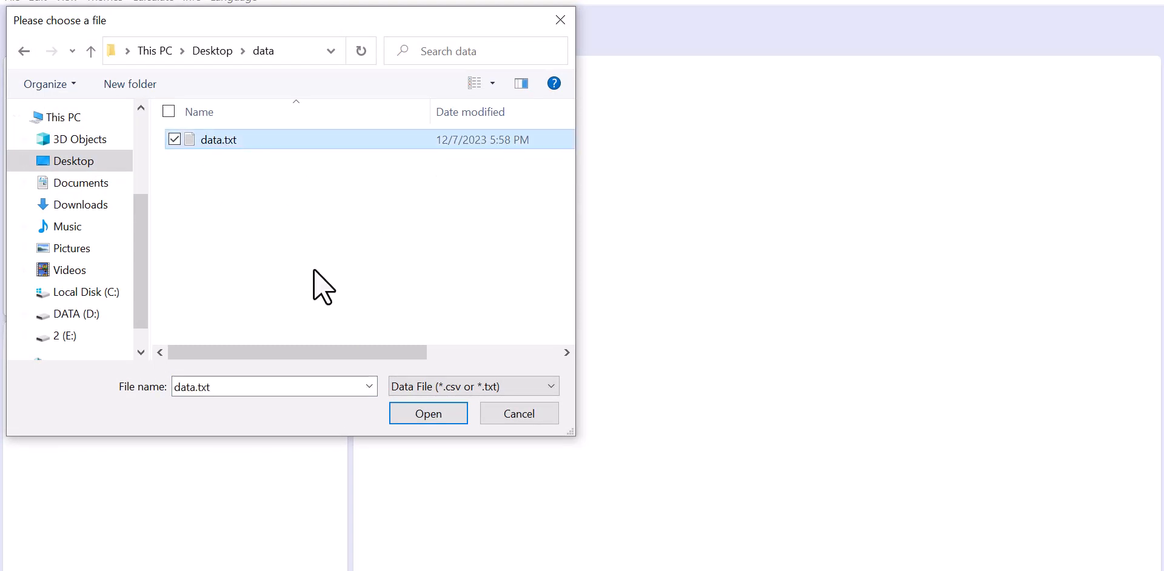
click(419, 415)
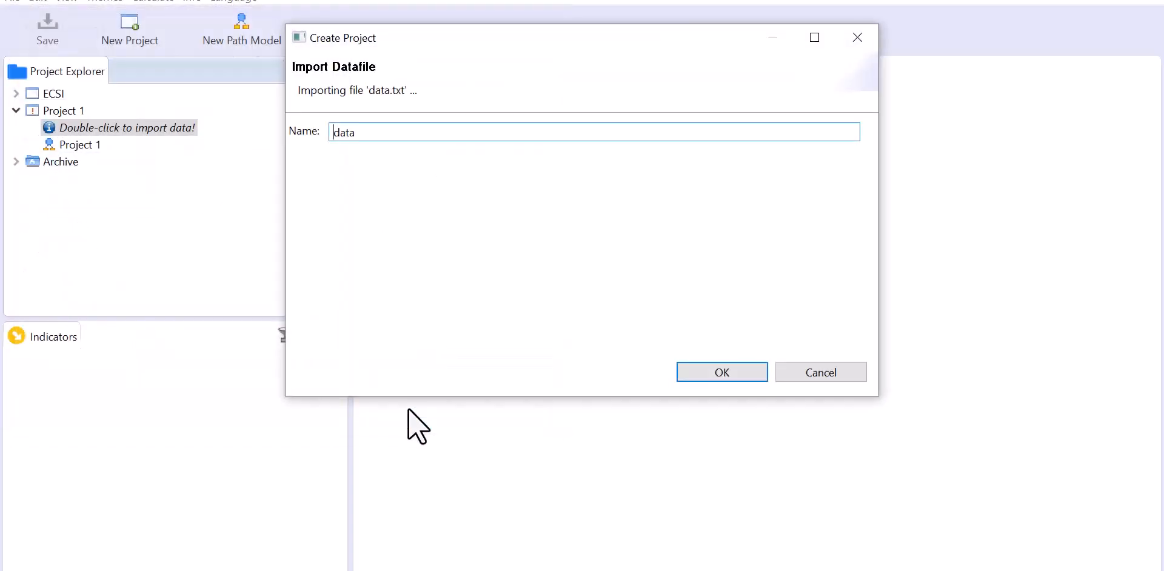
click(693, 370)
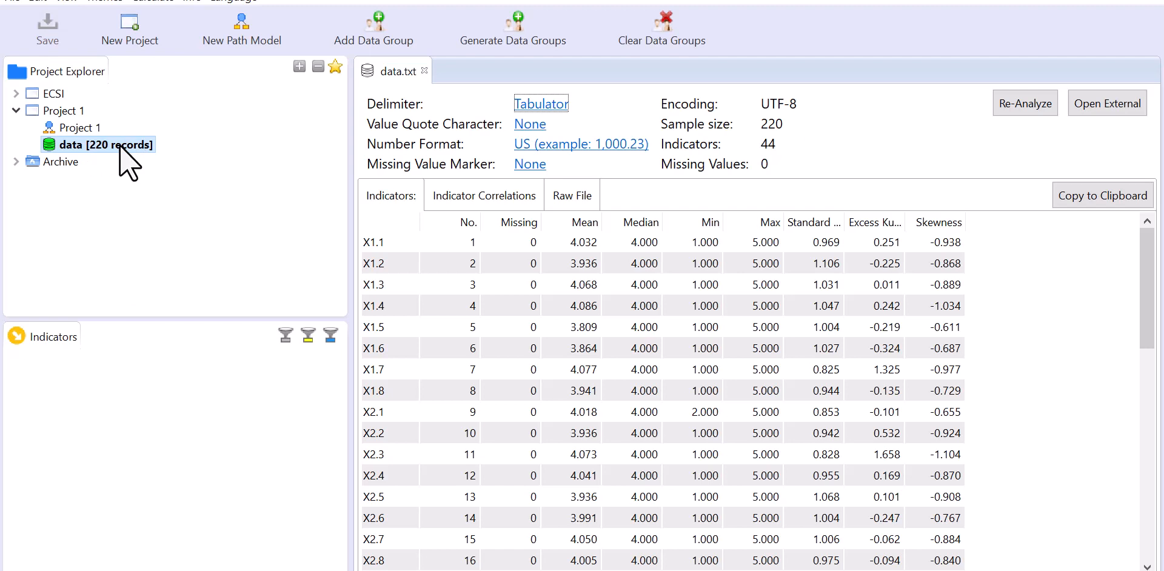
Open the Project 1 path model for editing and hide the theme and alignment options beside the canvas.
click(85, 129)
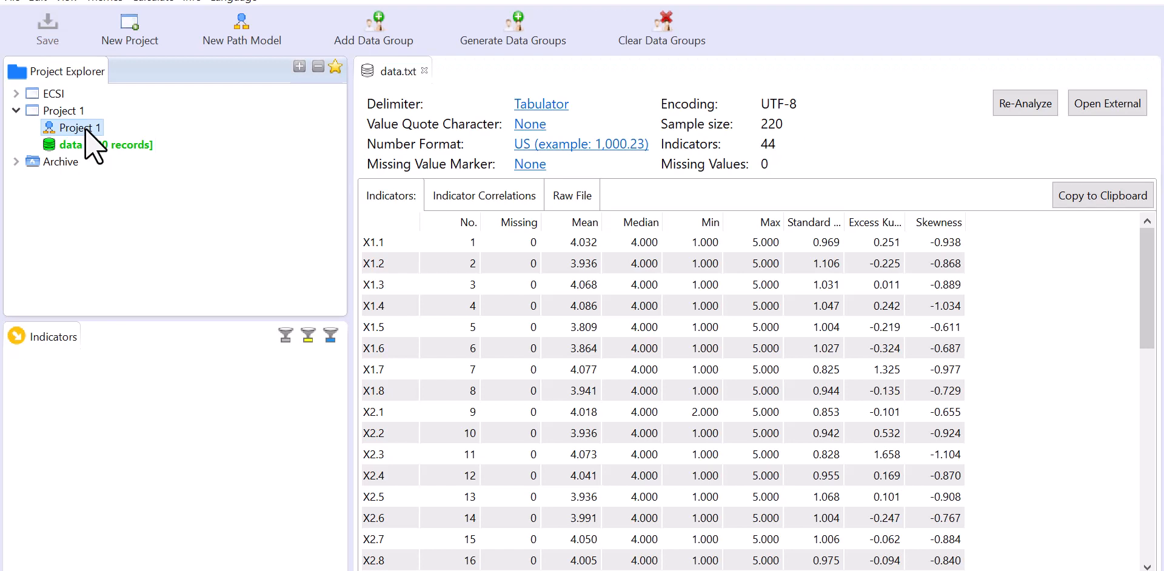
double_click(79, 129)
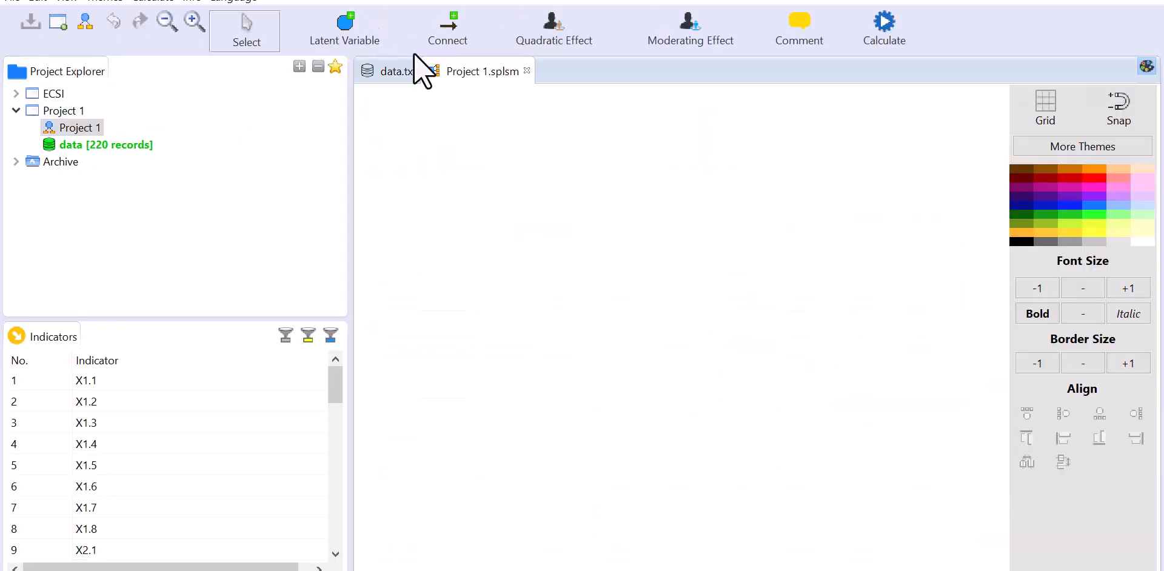
click(1147, 66)
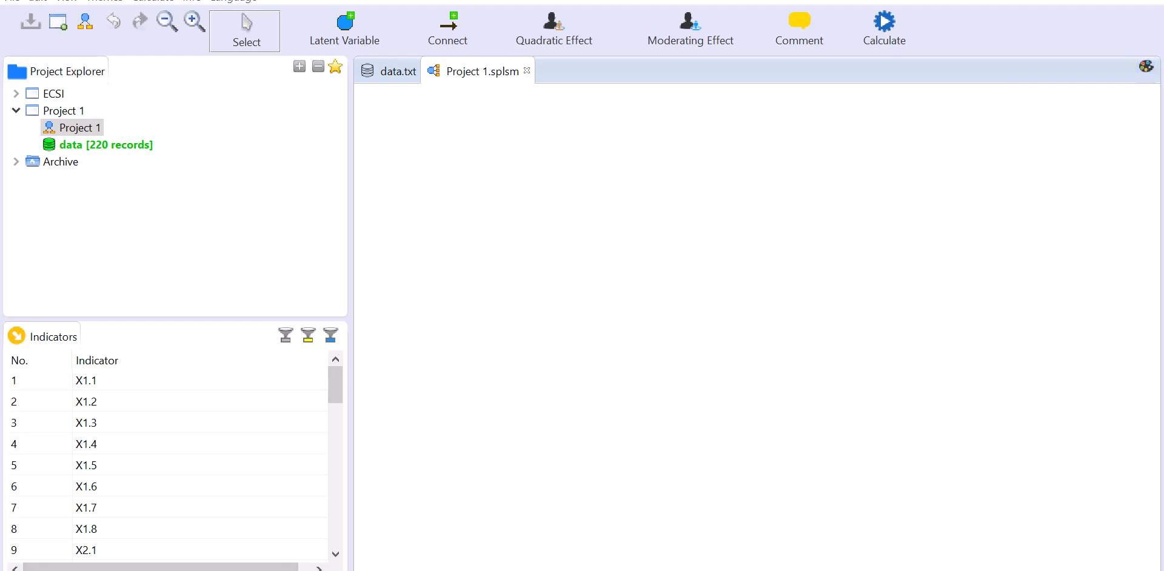
mouse_move(200, 567)
click(297, 541)
click(335, 397)
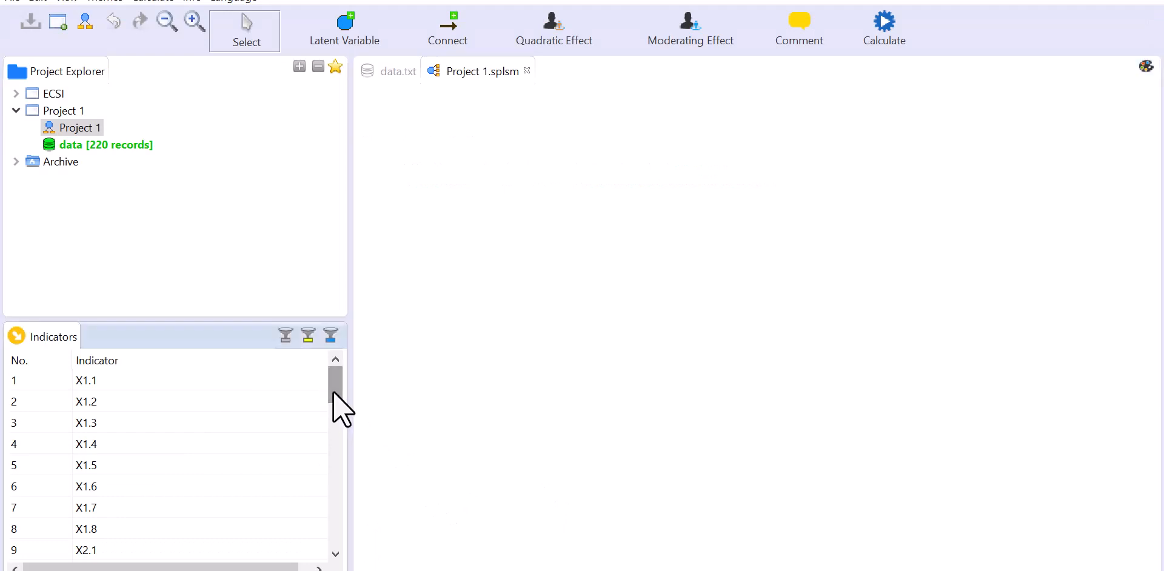
Select indicators X1.1 through X1.8 together and place them on the empty canvas as a new latent variable.
click(93, 385)
ctrl+click(94, 404)
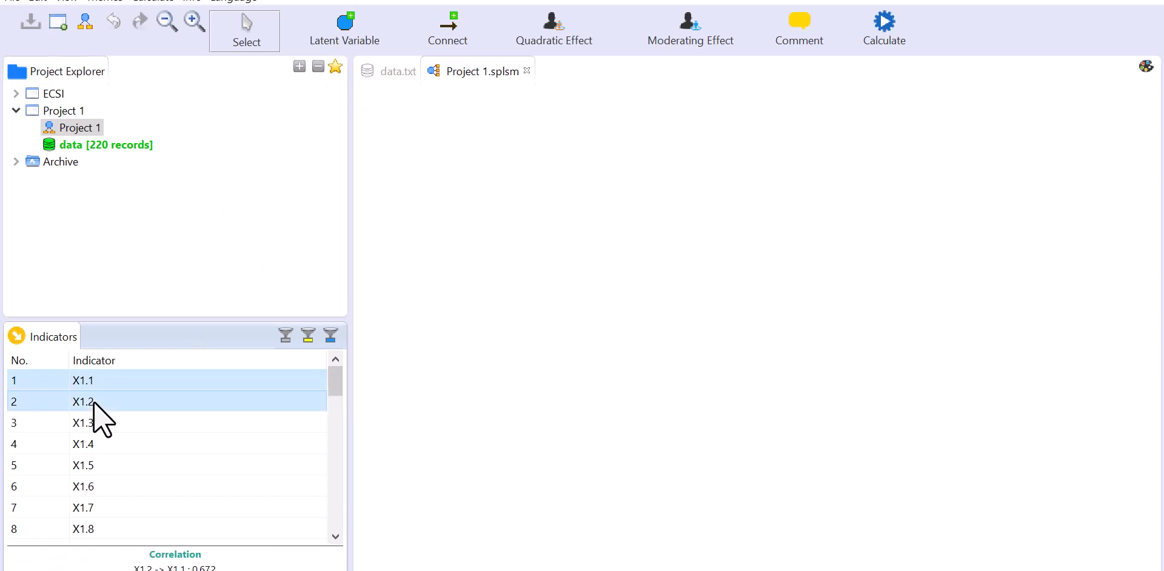
click(88, 380)
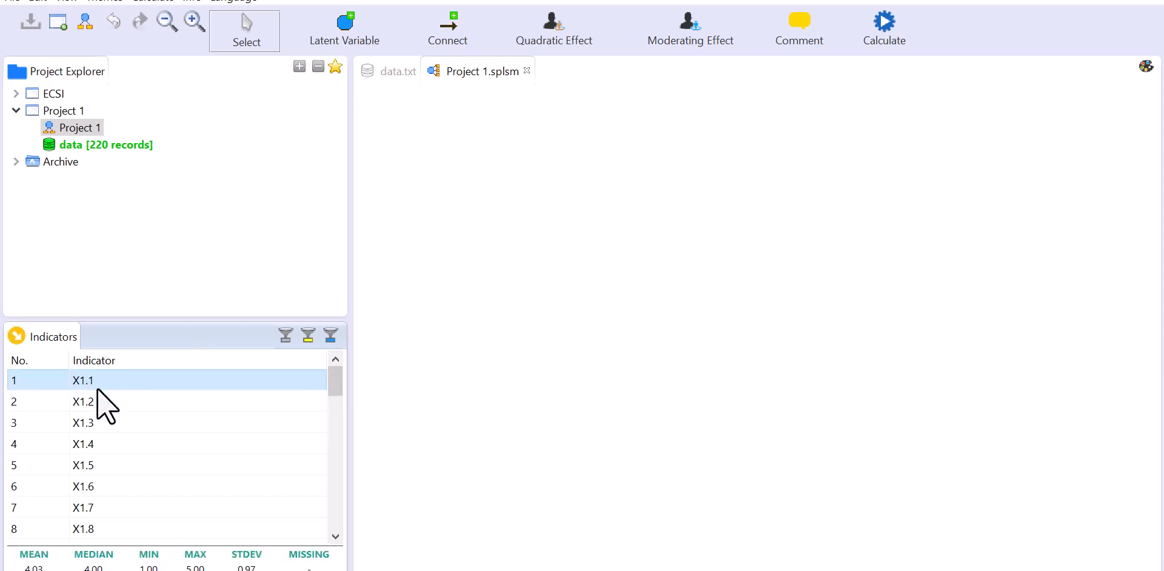
ctrl+click(102, 402)
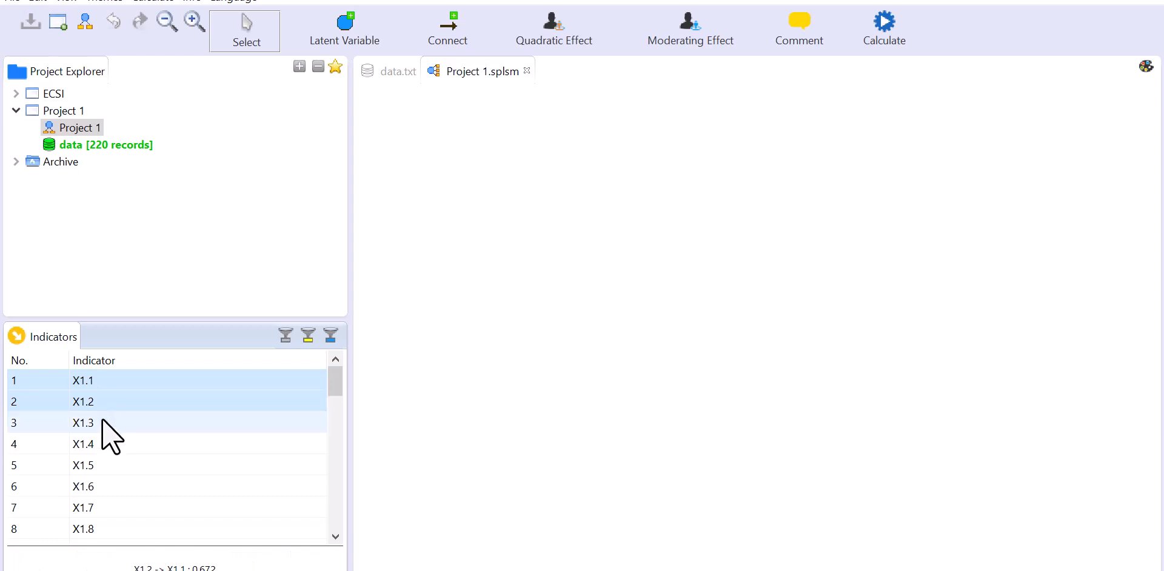
ctrl+click(103, 423)
ctrl+click(105, 445)
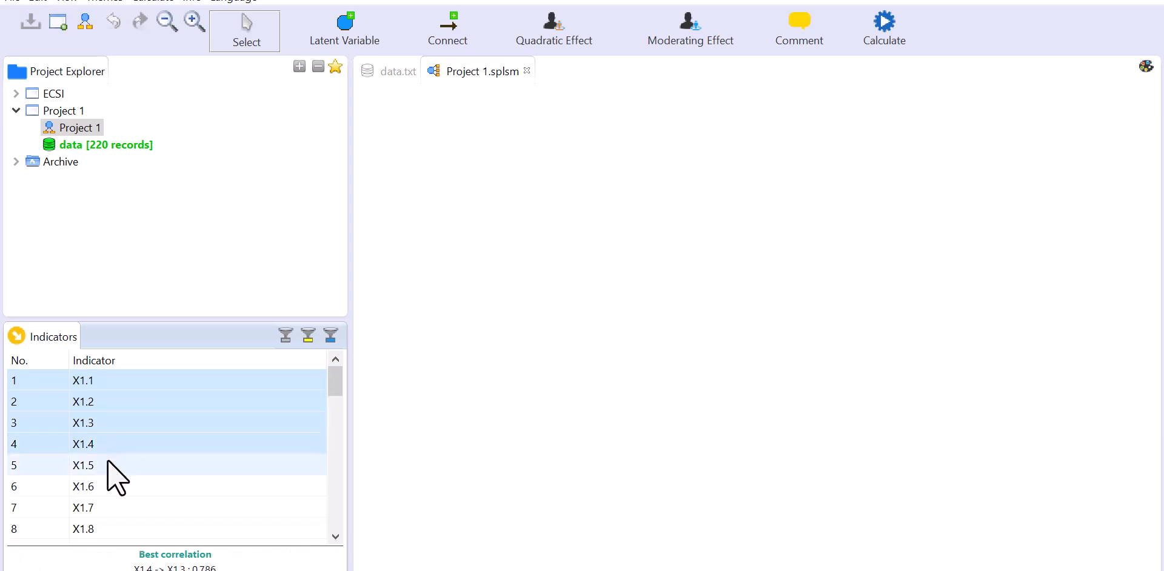
ctrl+click(107, 464)
ctrl+click(108, 488)
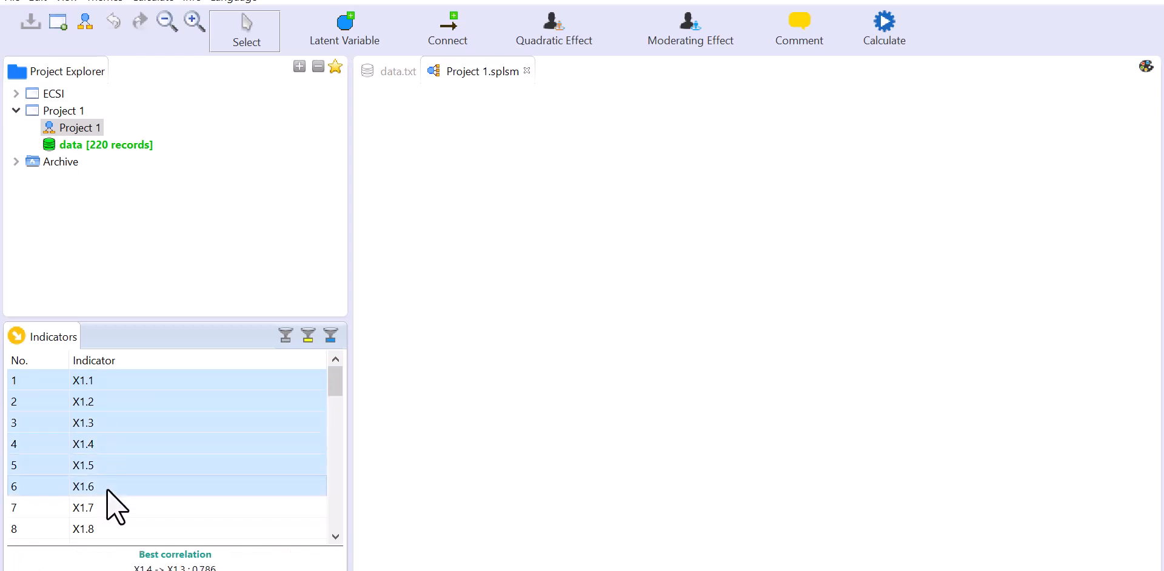
drag(337, 385, 338, 393)
ctrl+click(125, 464)
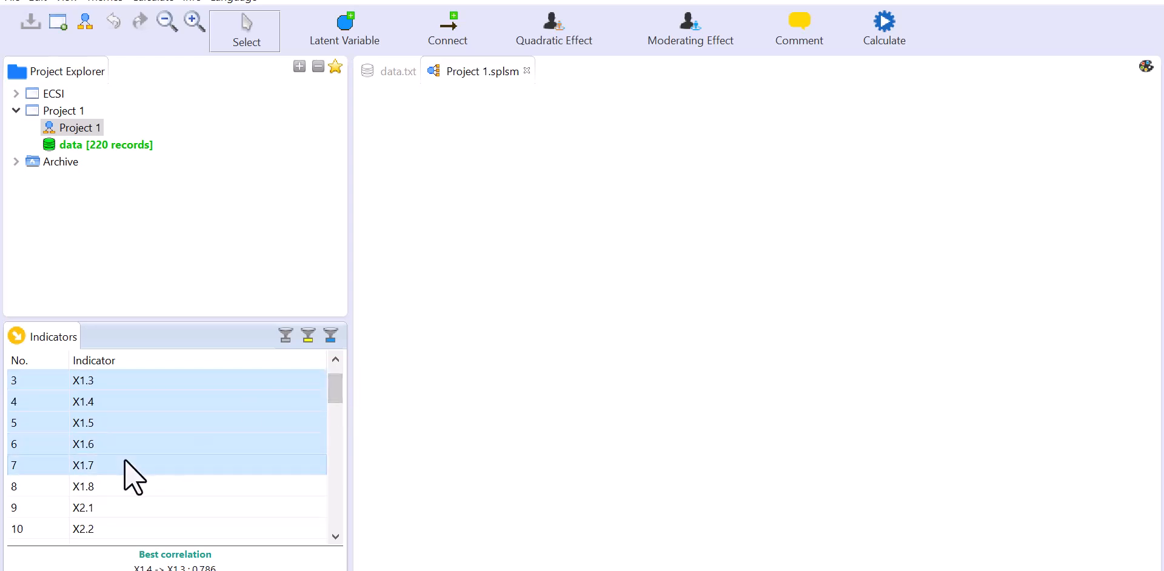
ctrl+click(125, 485)
drag(123, 483, 476, 209)
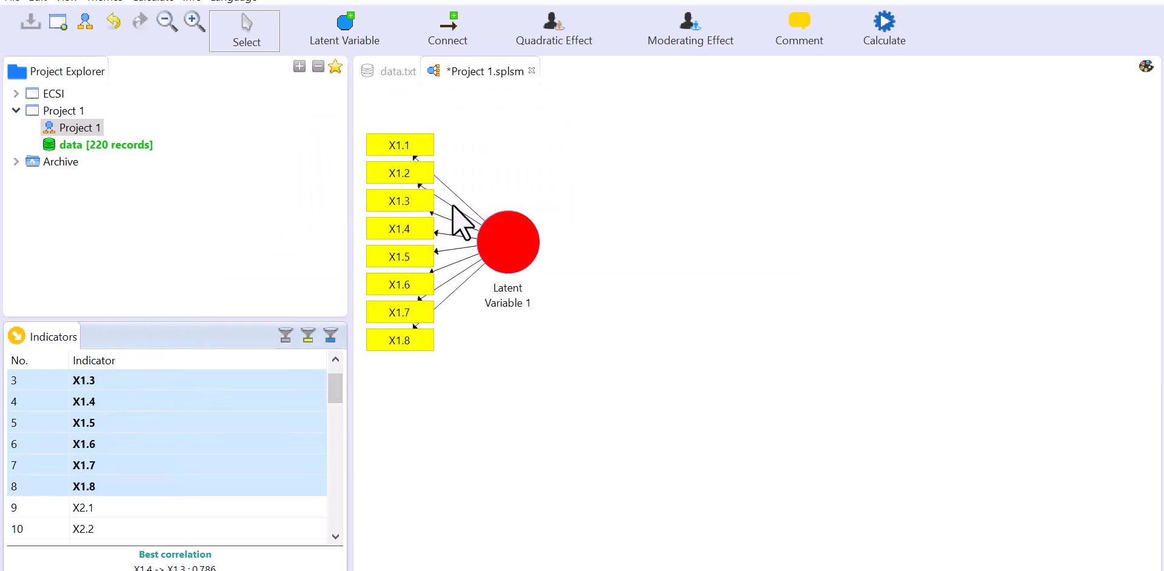
Widen the model canvas by narrowing the Project Explorer, and move the latent variable with its indicators up and slightly right.
click(352, 179)
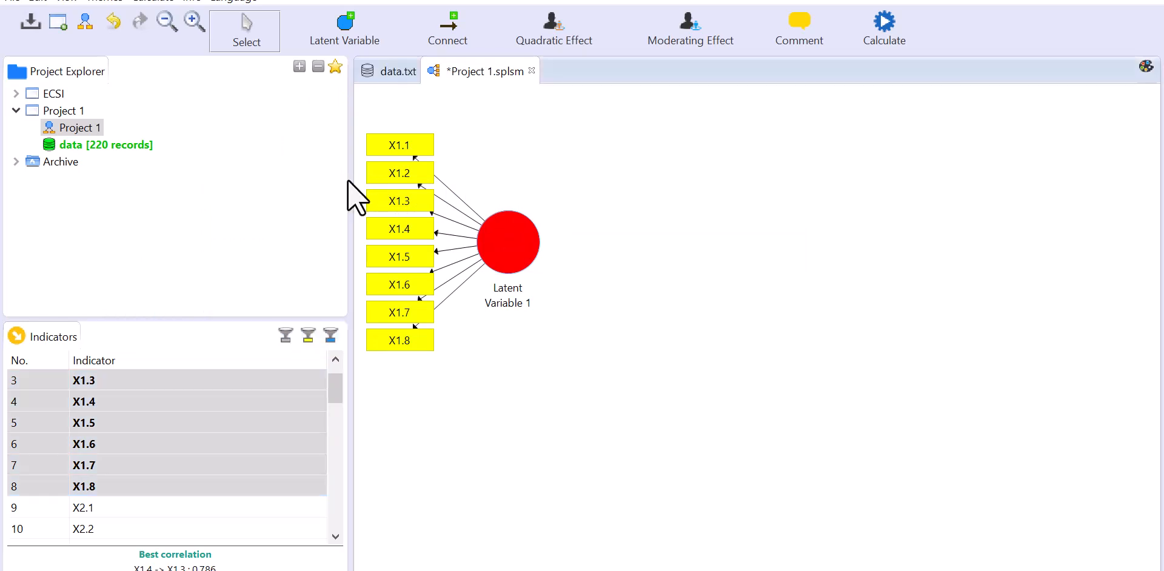
drag(350, 180, 258, 179)
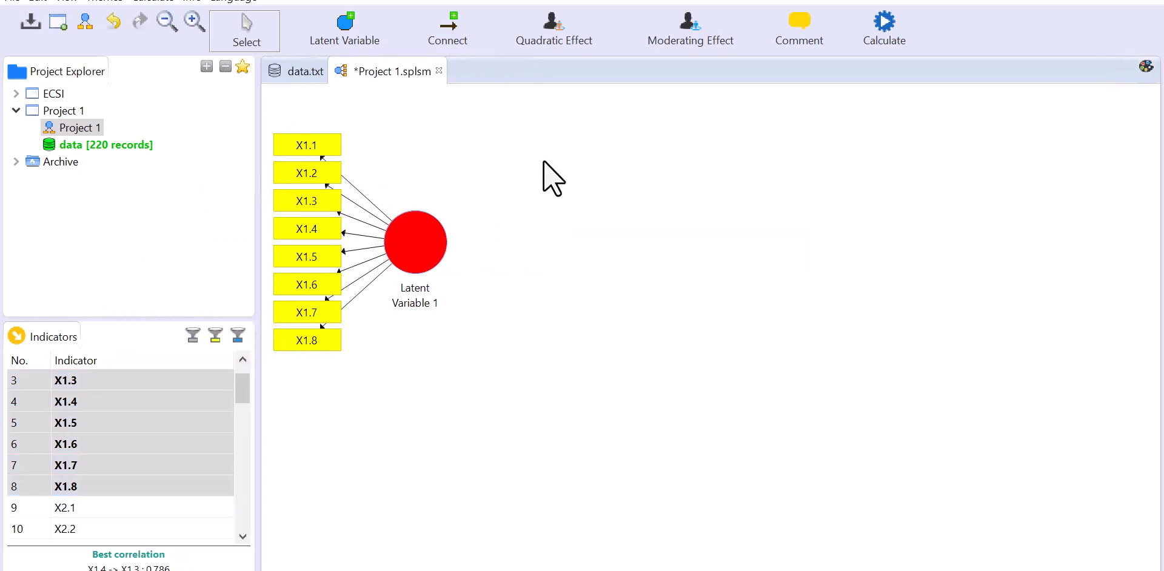
click(407, 260)
drag(407, 260, 429, 208)
Rename the latent variable with the X1 indicators as Kualitas Makanan (X1).
right_click(429, 208)
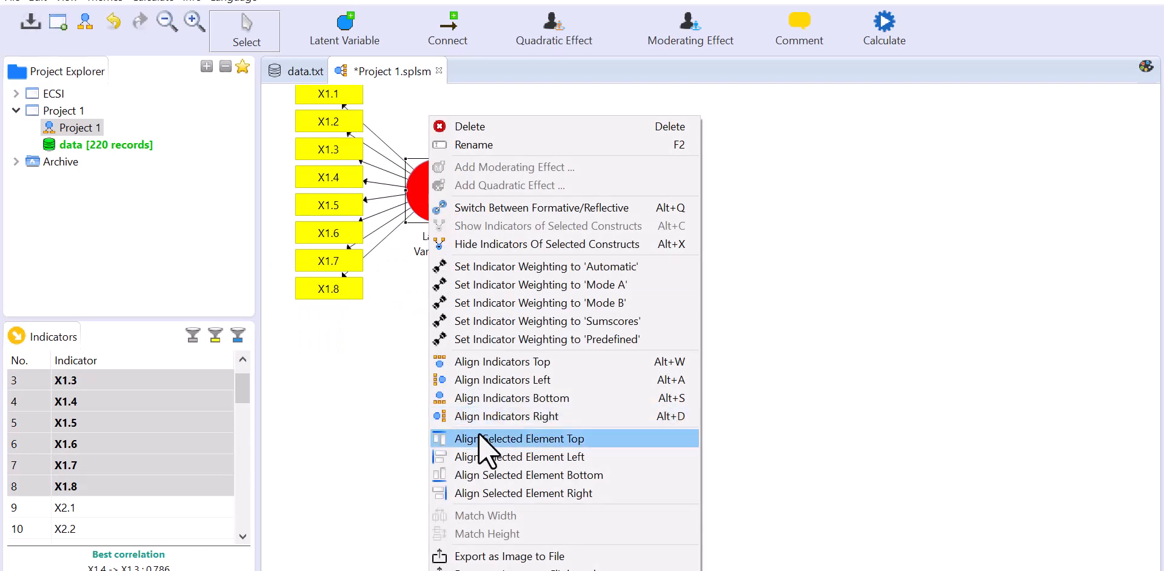
click(504, 145)
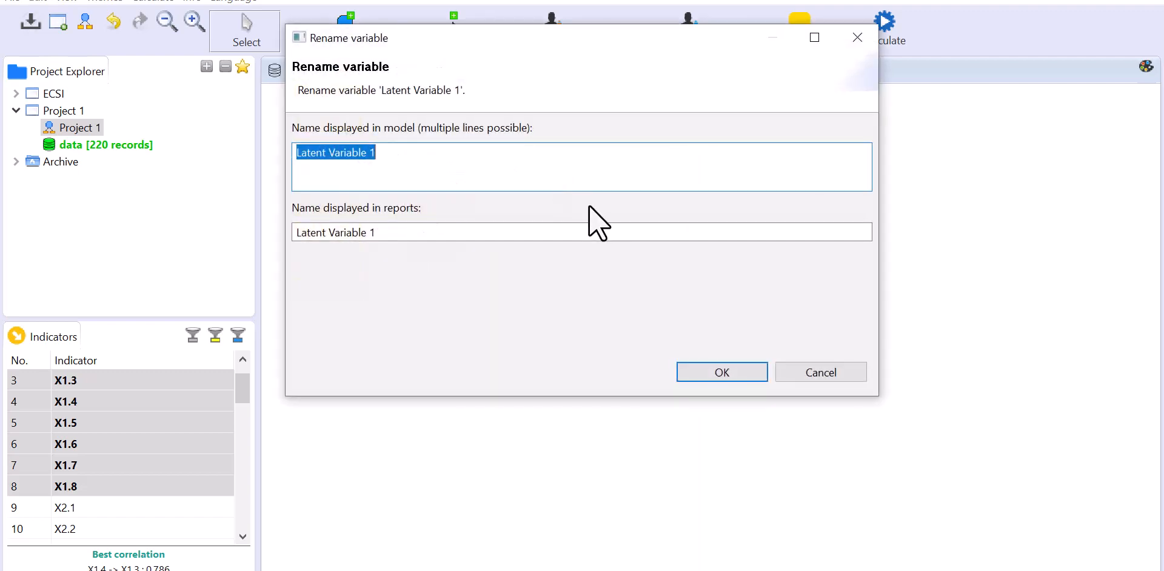
text(Kualitas Makanan (X1)
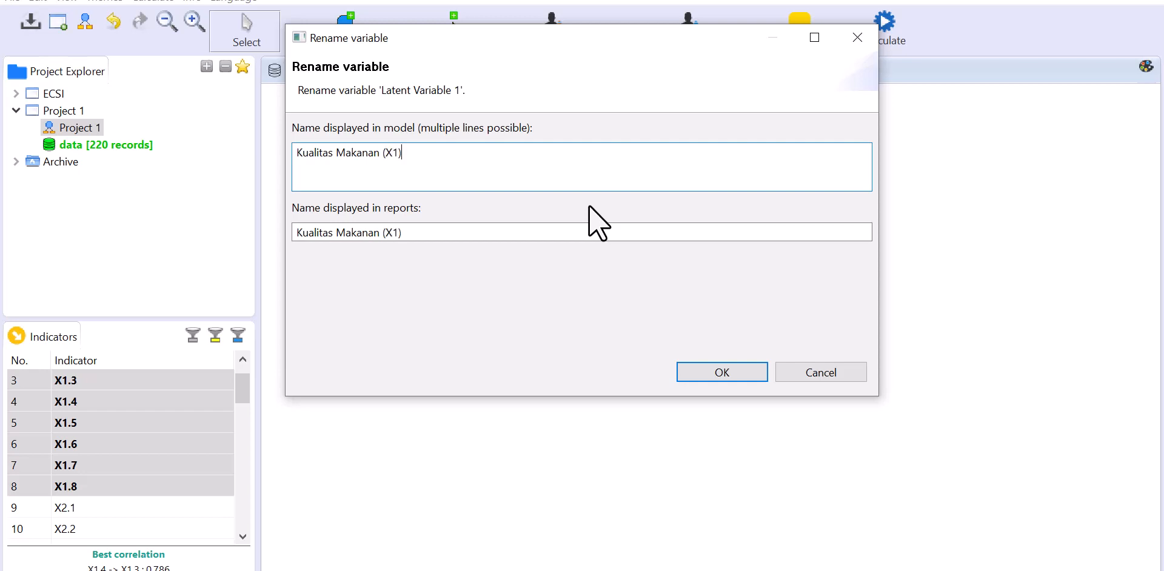
click(743, 374)
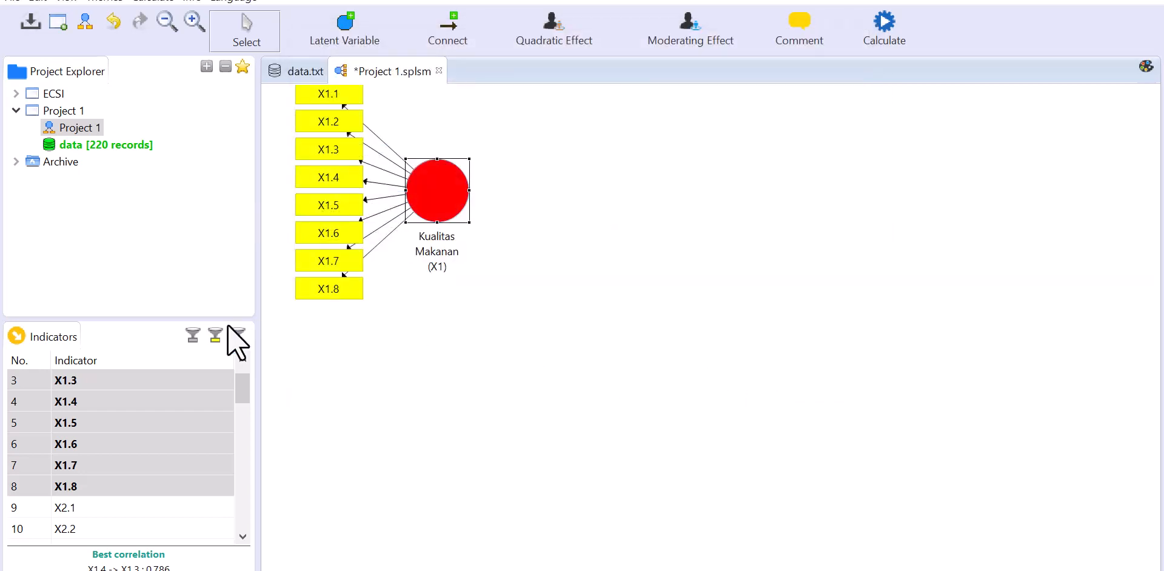
Select indicators X2.1 through X2.10 together and place them on the canvas as a new latent variable below Kualitas Makanan (X1).
drag(242, 378, 242, 399)
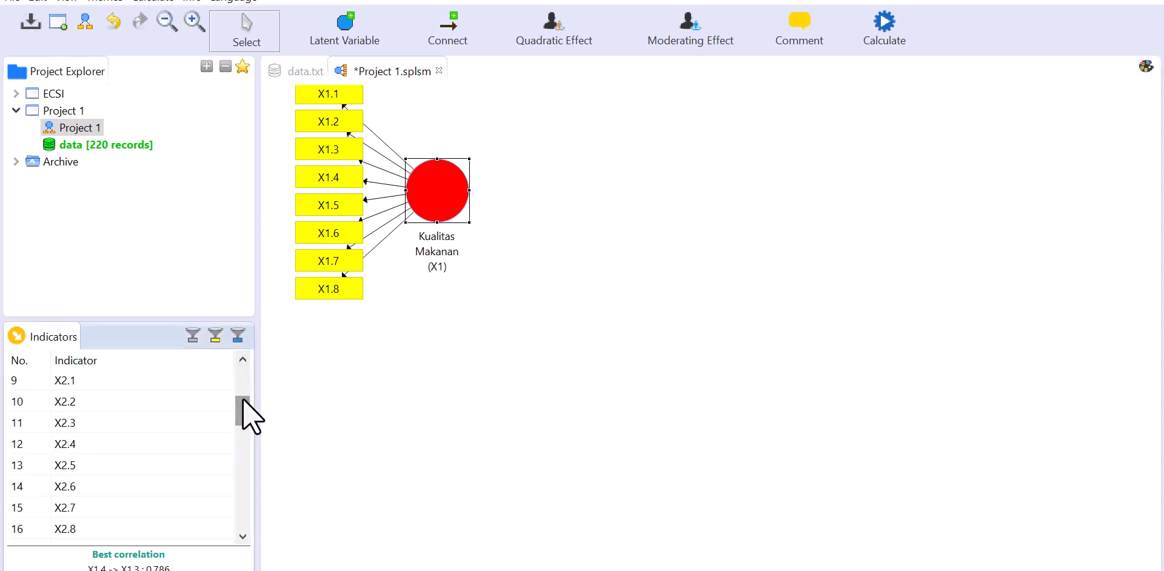
click(114, 381)
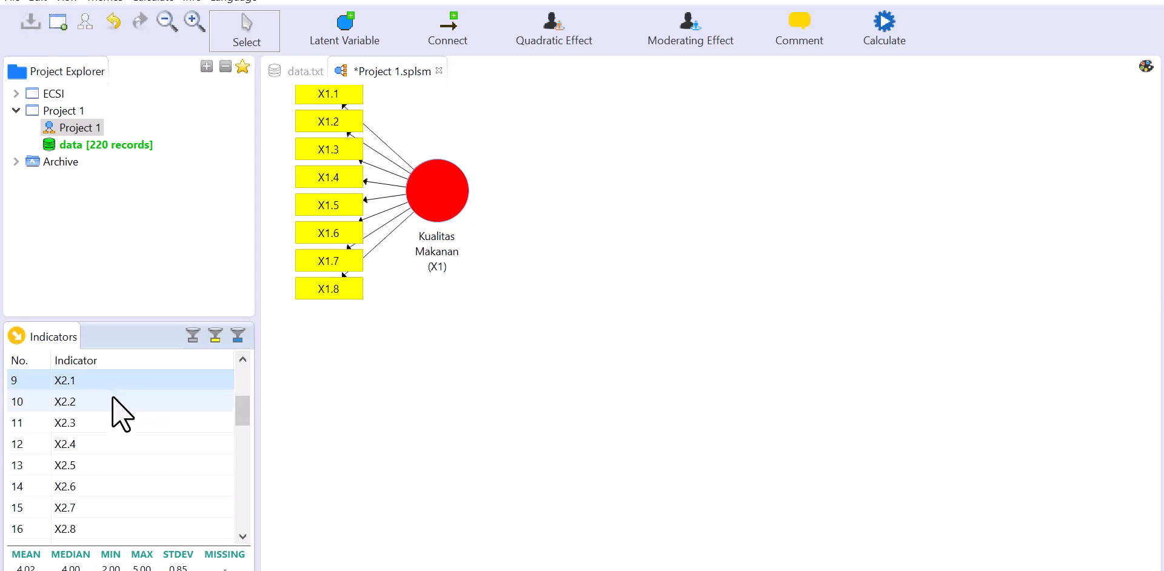
ctrl+click(114, 401)
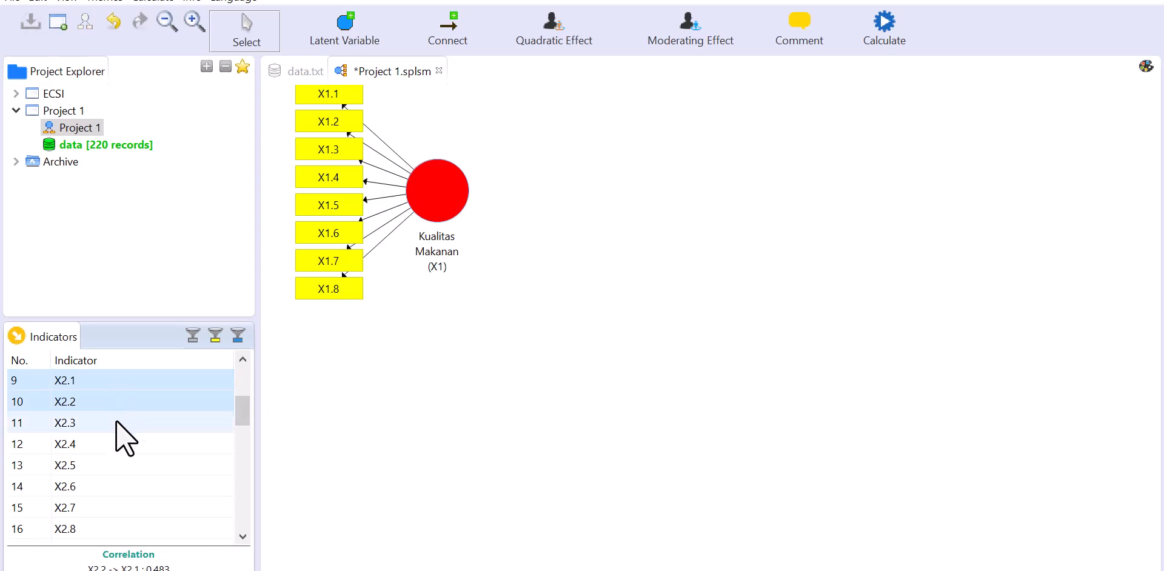
ctrl+click(117, 422)
ctrl+click(112, 443)
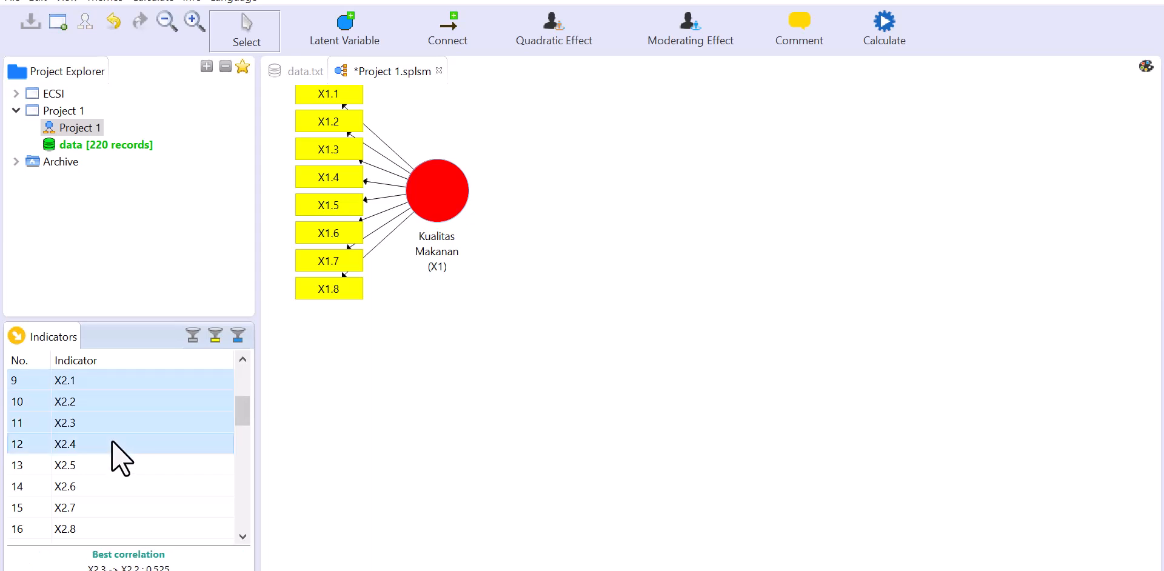
ctrl+click(113, 463)
ctrl+click(116, 486)
ctrl+click(124, 508)
scroll(243, 411, down, 1)
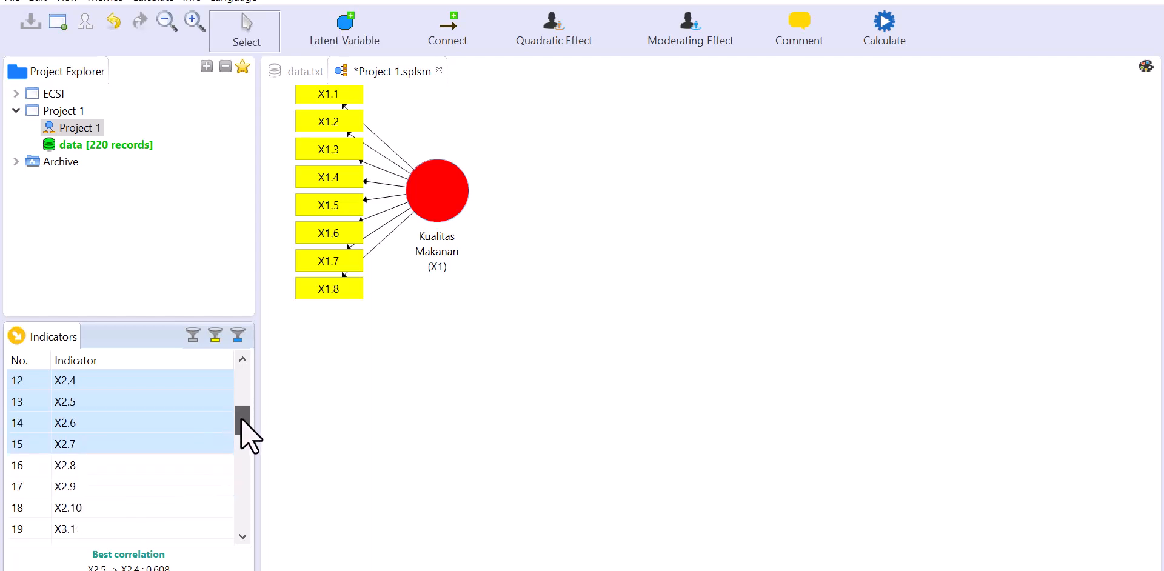
ctrl+click(114, 466)
ctrl+click(113, 487)
ctrl+click(114, 506)
drag(114, 509, 431, 416)
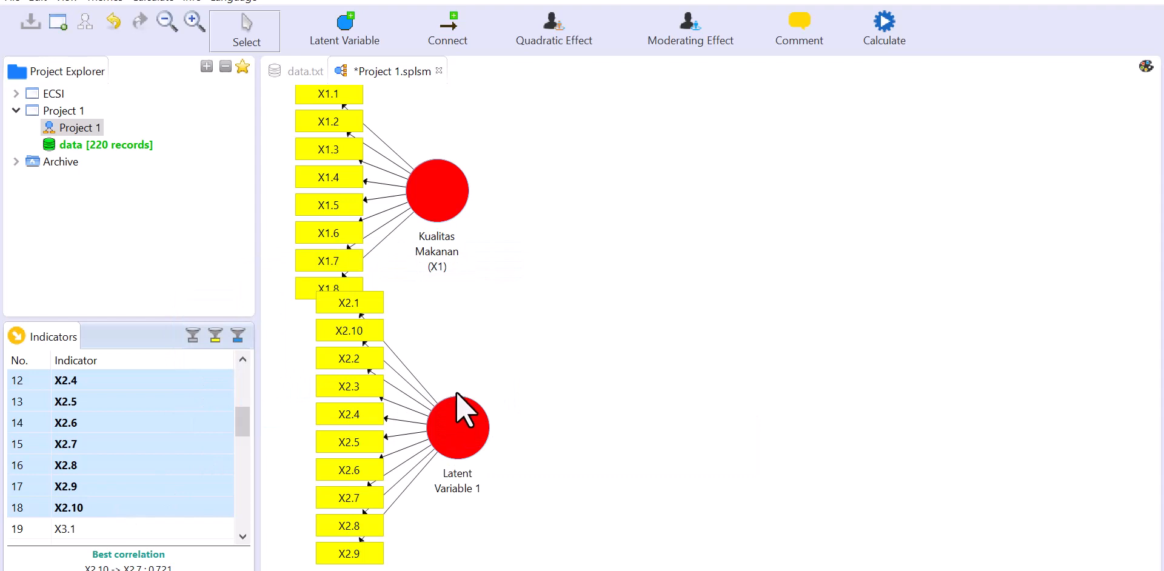
click(566, 325)
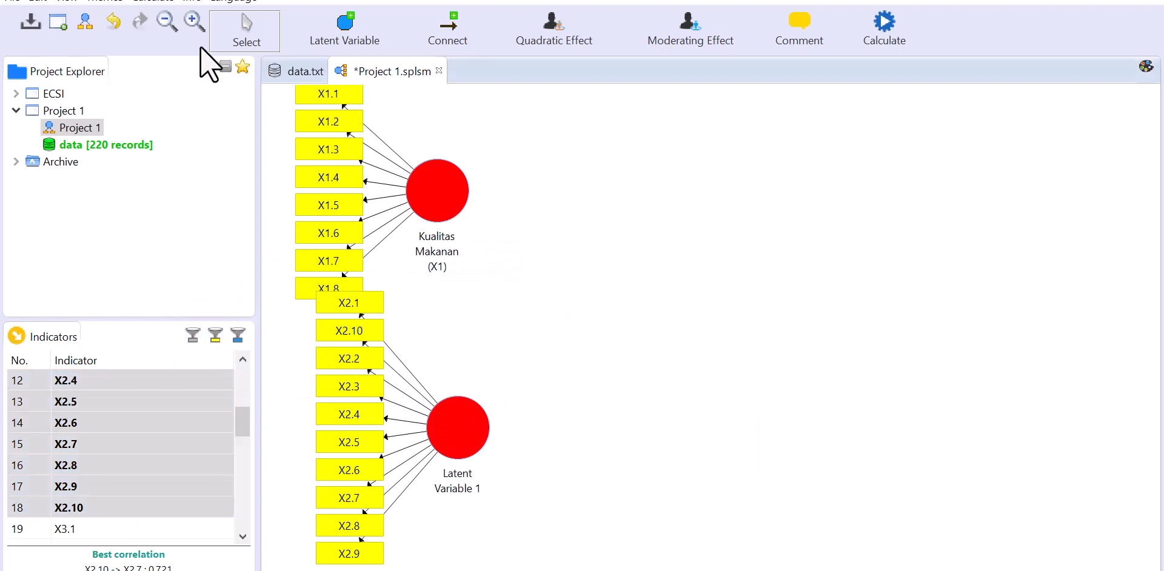
Move the latent variable with the X2 indicators slightly down and left so it lines up beneath Kualitas Makanan (X1) without overlapping.
click(169, 23)
click(168, 23)
click(169, 23)
click(168, 23)
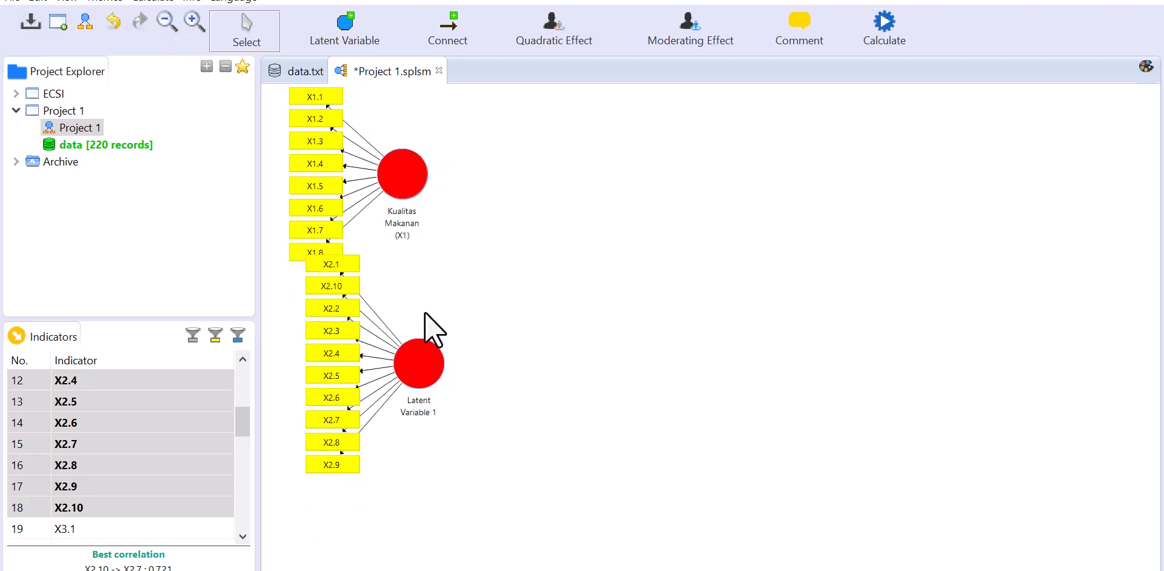
mouse_move(422, 351)
mouse_down()
mouse_move(395, 369)
mouse_move(411, 365)
mouse_up()
Rename the latent variable with the X2 indicators as Harga (X2).
right_click(411, 366)
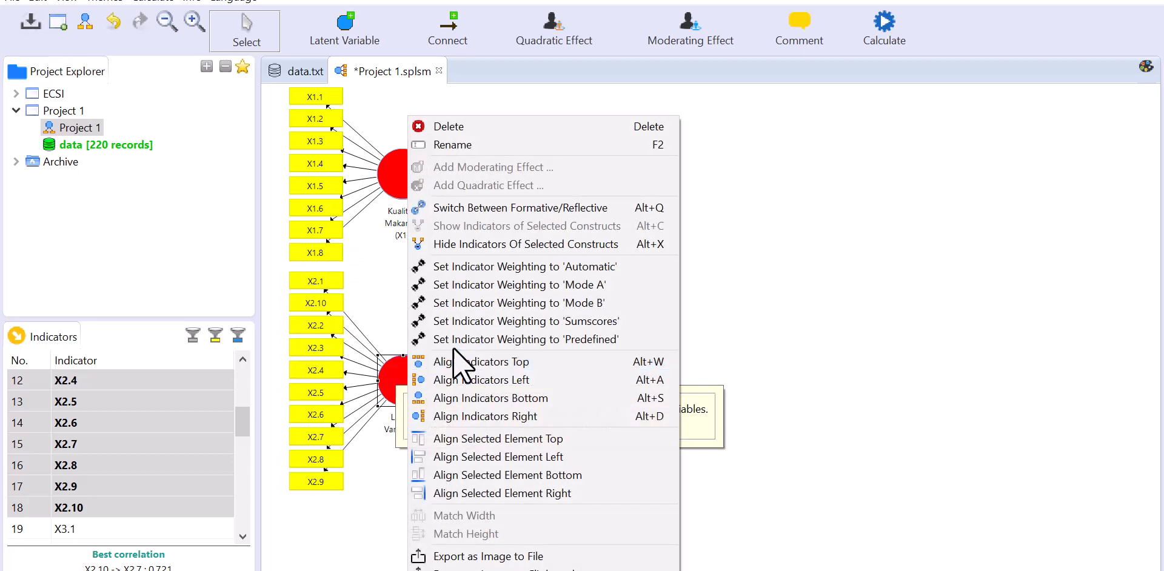
click(449, 144)
text(h)
key(BackSpace)
text(Harga (X2)
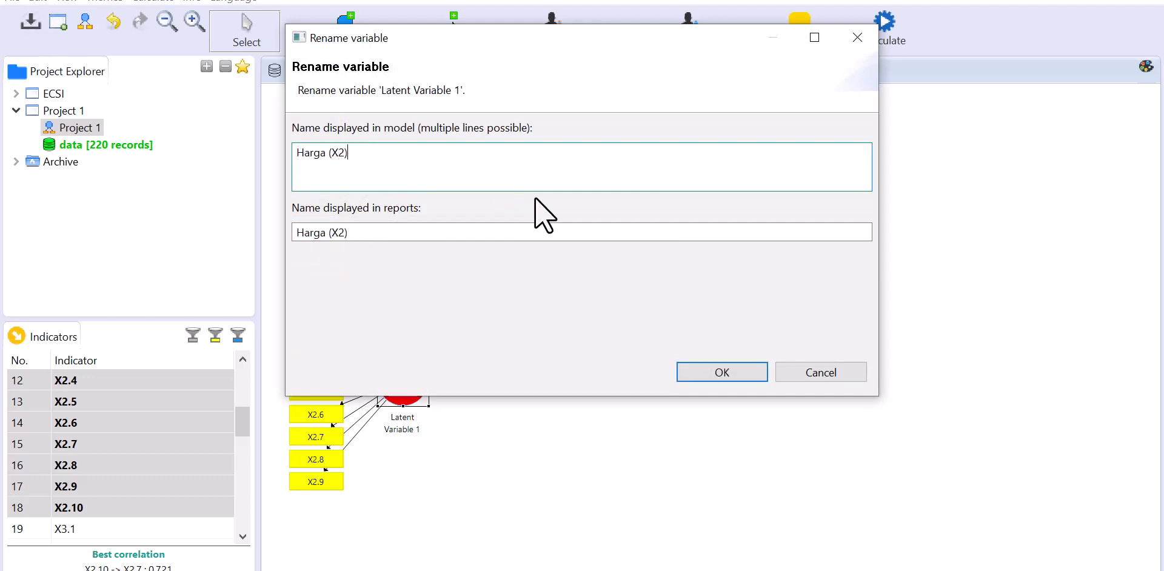
click(747, 380)
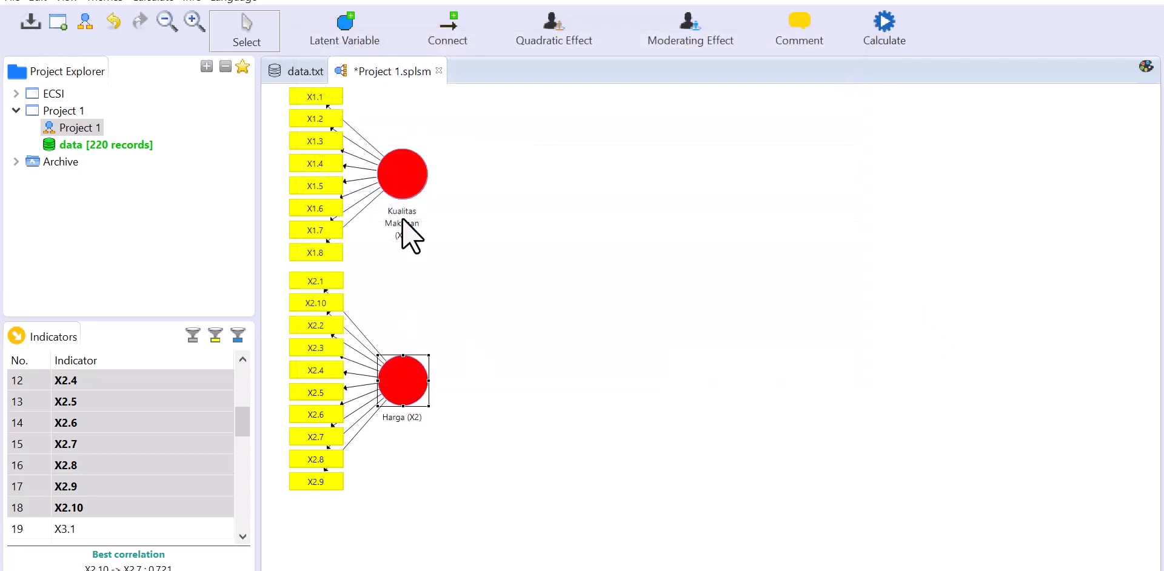
Shrink the model view for more canvas space and select indicators X3.1 through X3.12 together in the indicator list.
click(167, 21)
click(167, 22)
click(167, 22)
drag(244, 424, 243, 447)
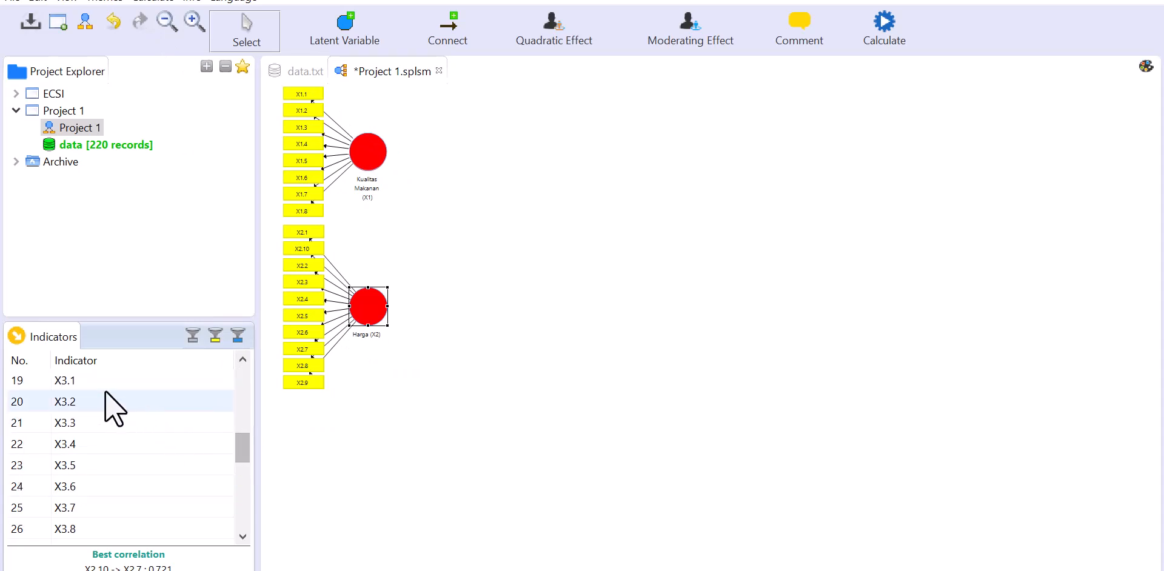
click(86, 381)
ctrl+click(85, 402)
ctrl+click(86, 423)
ctrl+click(91, 444)
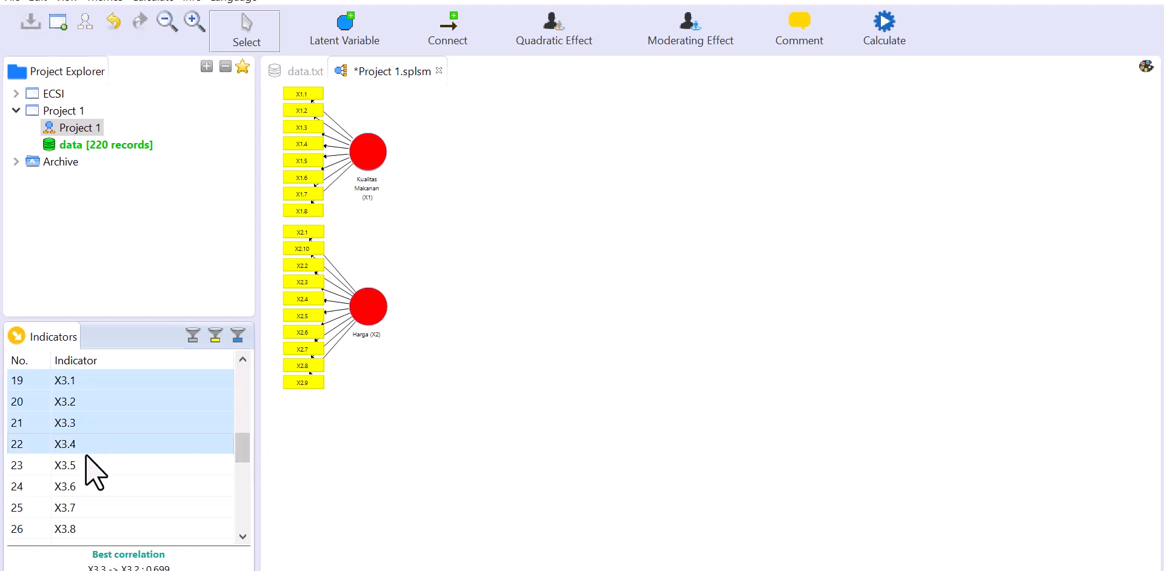
ctrl+click(94, 465)
ctrl+click(96, 486)
ctrl+click(98, 508)
ctrl+click(102, 529)
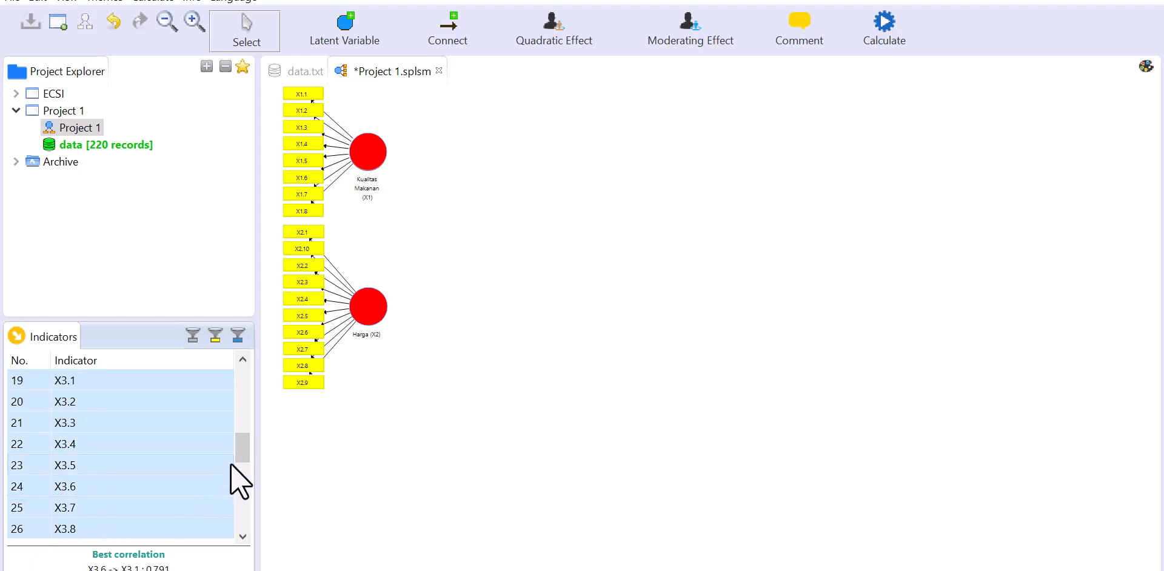
scroll(241, 467, down, 1)
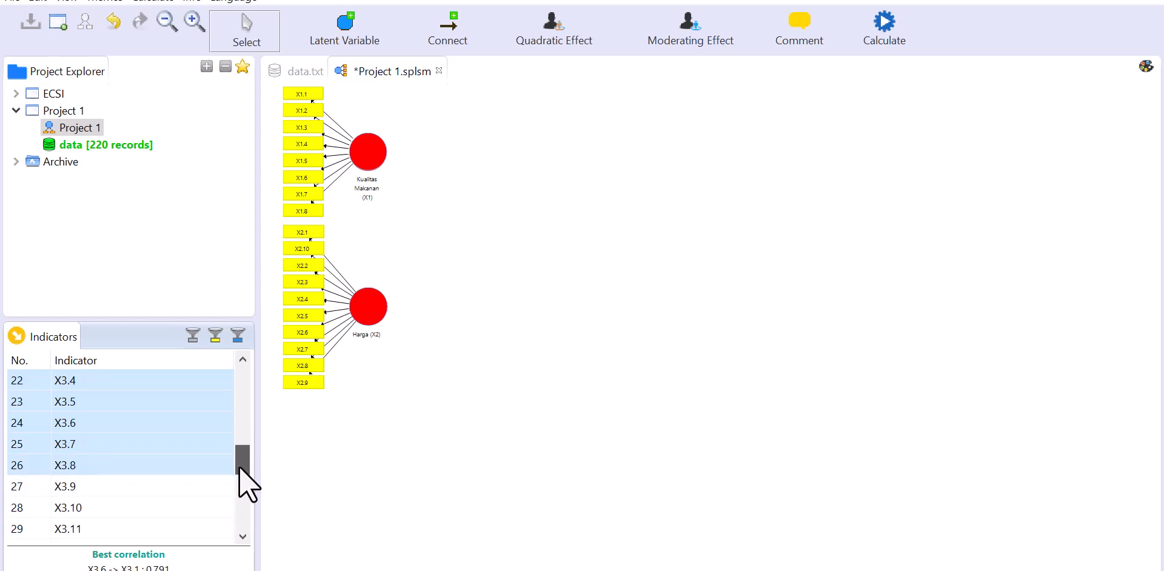
scroll(241, 467, down, 2)
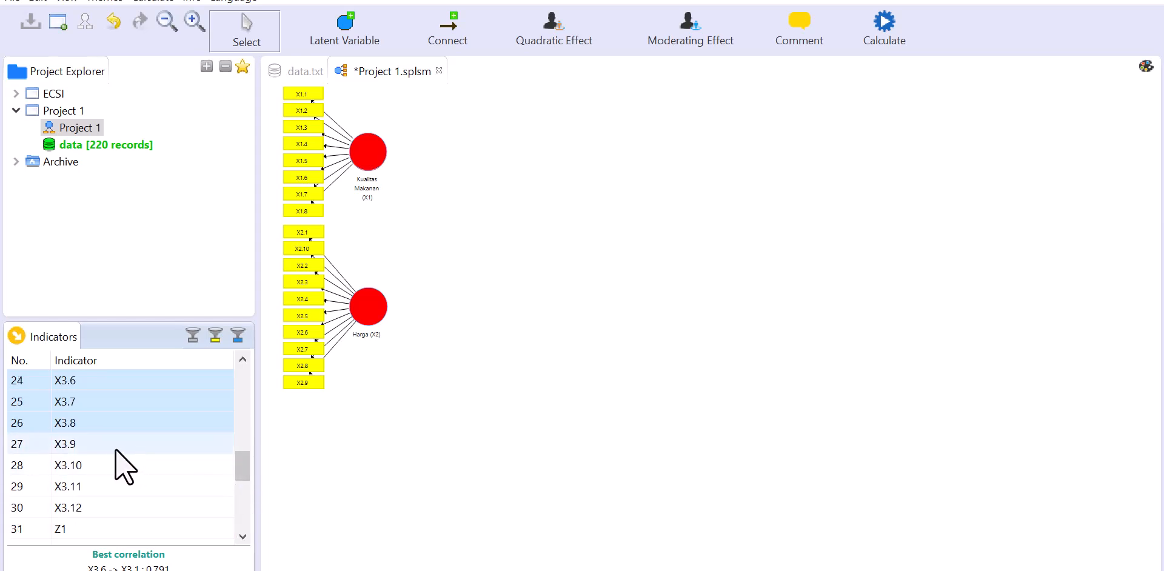
ctrl+click(113, 449)
ctrl+click(114, 465)
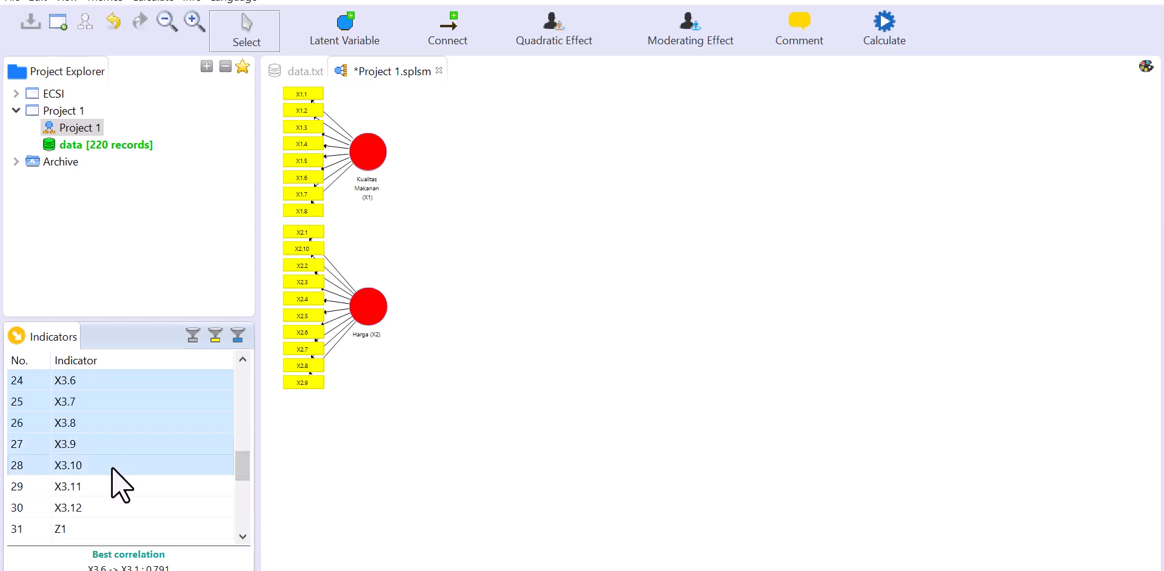
ctrl+click(113, 486)
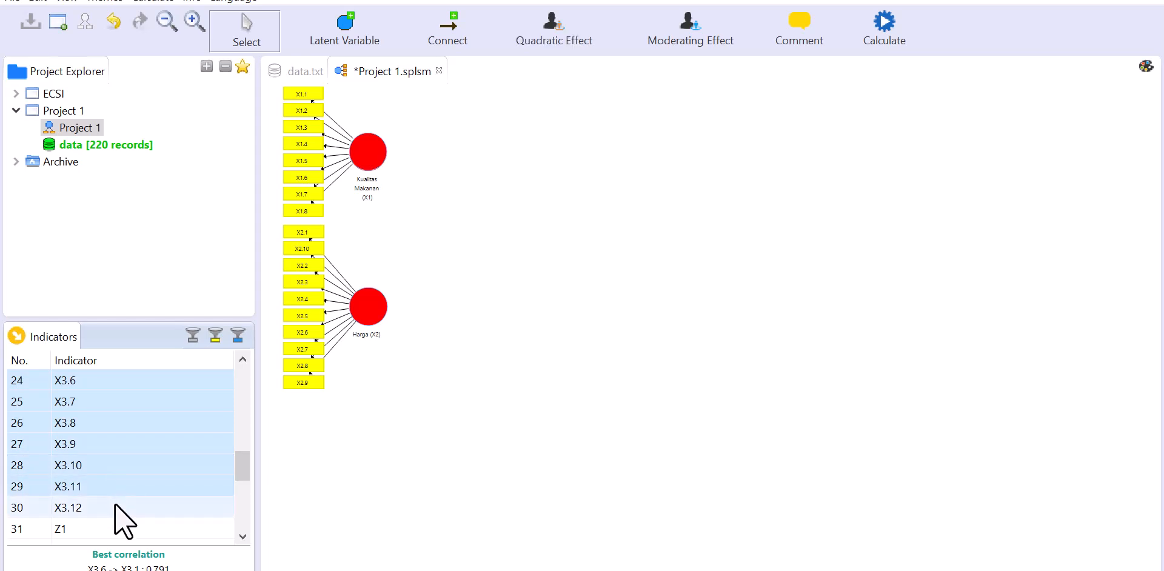
ctrl+click(116, 507)
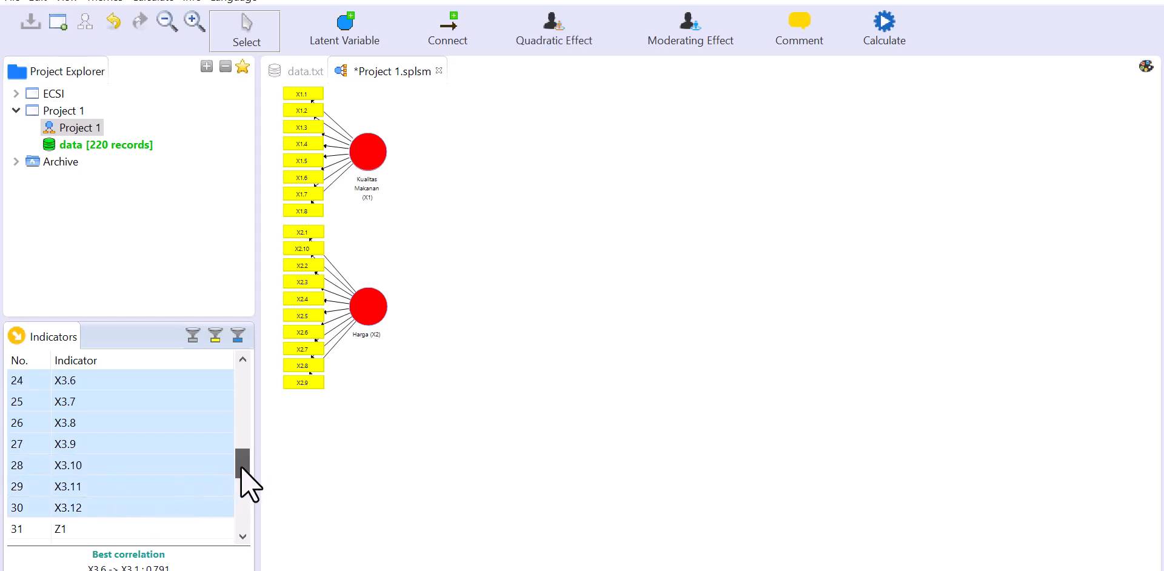
scroll(244, 461, up, 4)
mouse_move(244, 456)
mouse_down()
mouse_move(242, 432)
mouse_move(237, 535)
mouse_move(229, 467)
mouse_up()
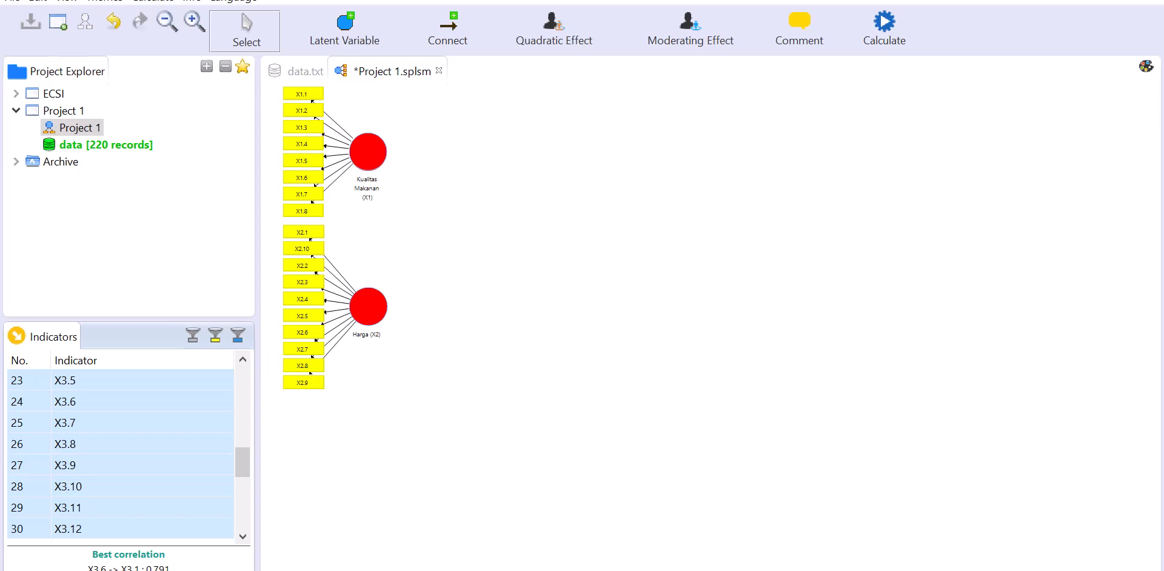
Switch to the Excel data sheet and check which indicator columns the questionnaire contains.
click(246, 570)
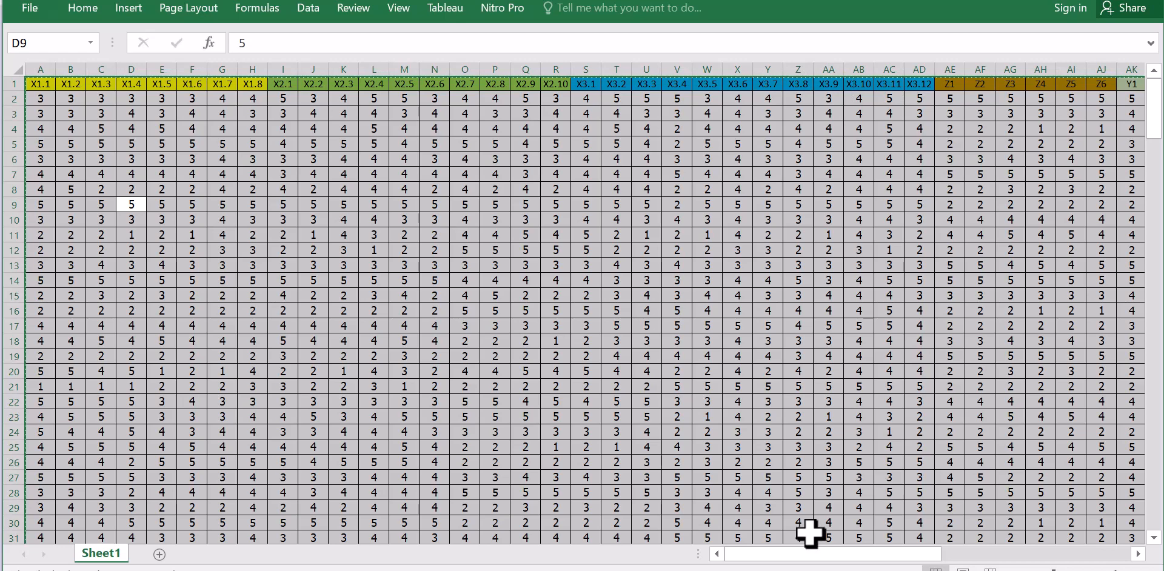
drag(807, 553, 730, 565)
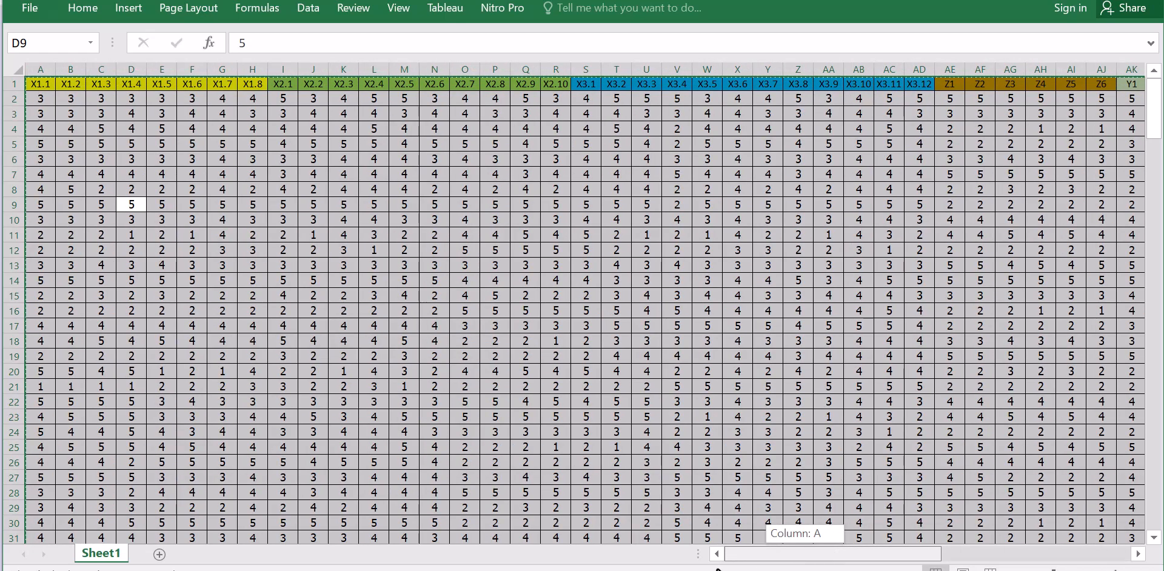
drag(795, 568, 682, 555)
Switch to JUDUL 1.docx in Word and delete Kualitas Pelayanan (X4) from the research title.
click(199, 570)
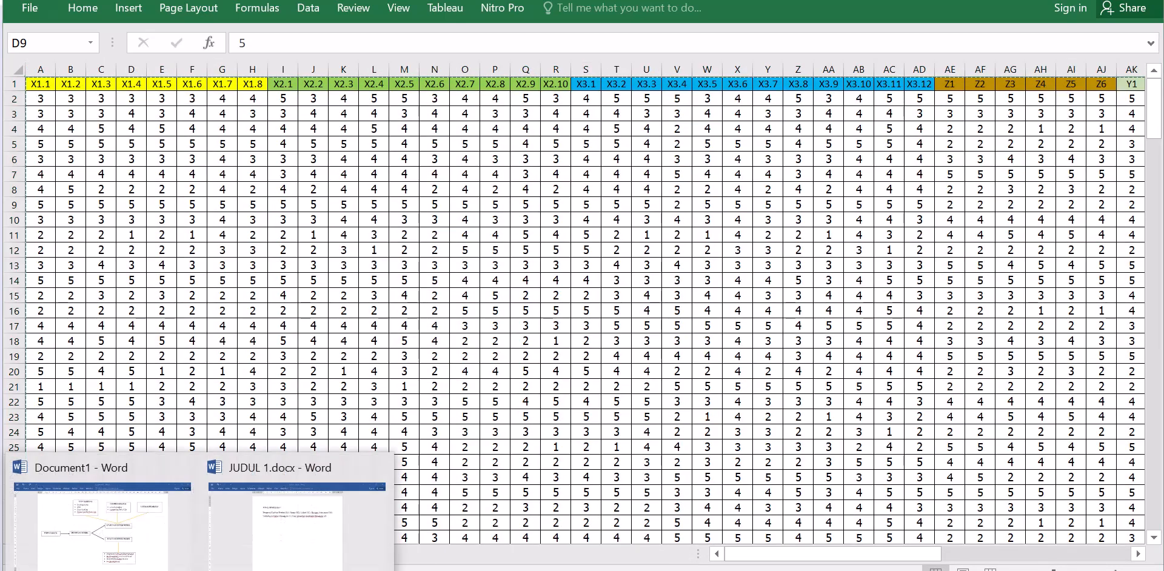
click(267, 562)
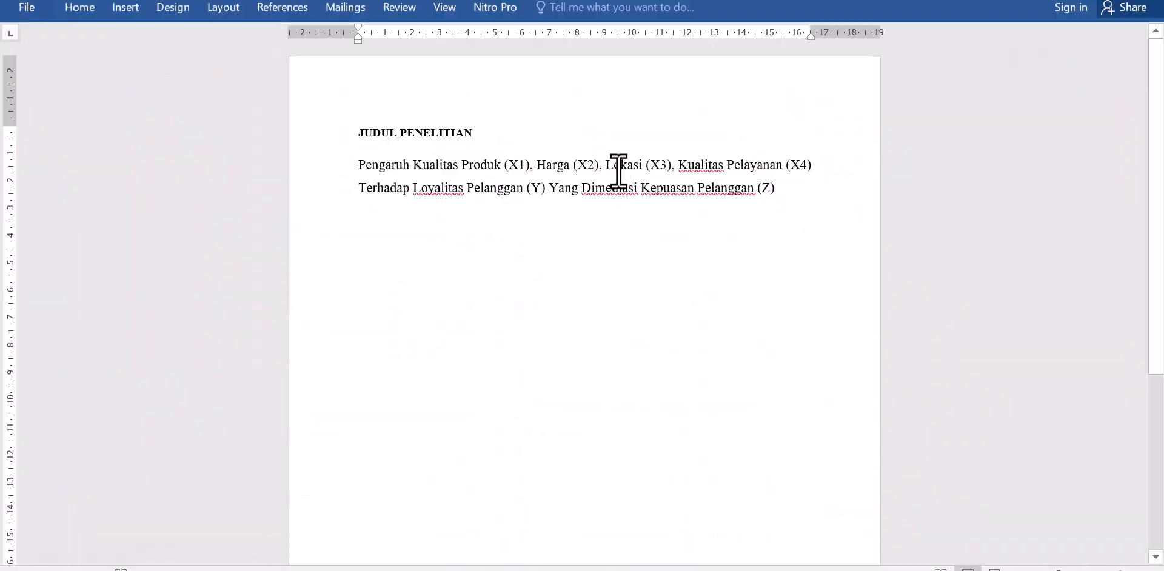
drag(679, 165, 827, 169)
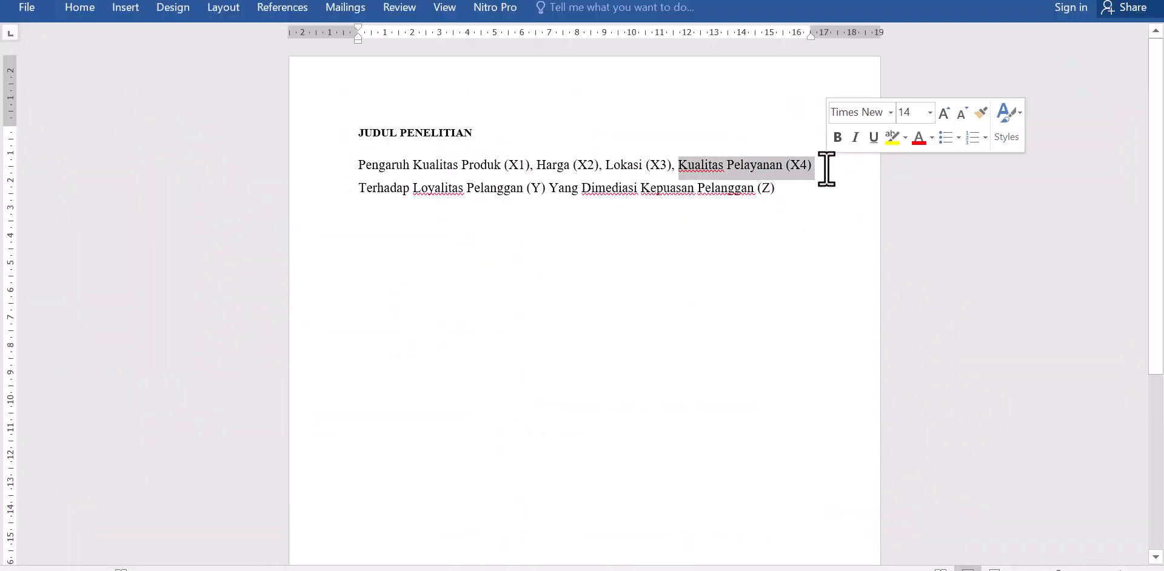
key(BackSpace)
key(BackSpace)
key(BackSpace)
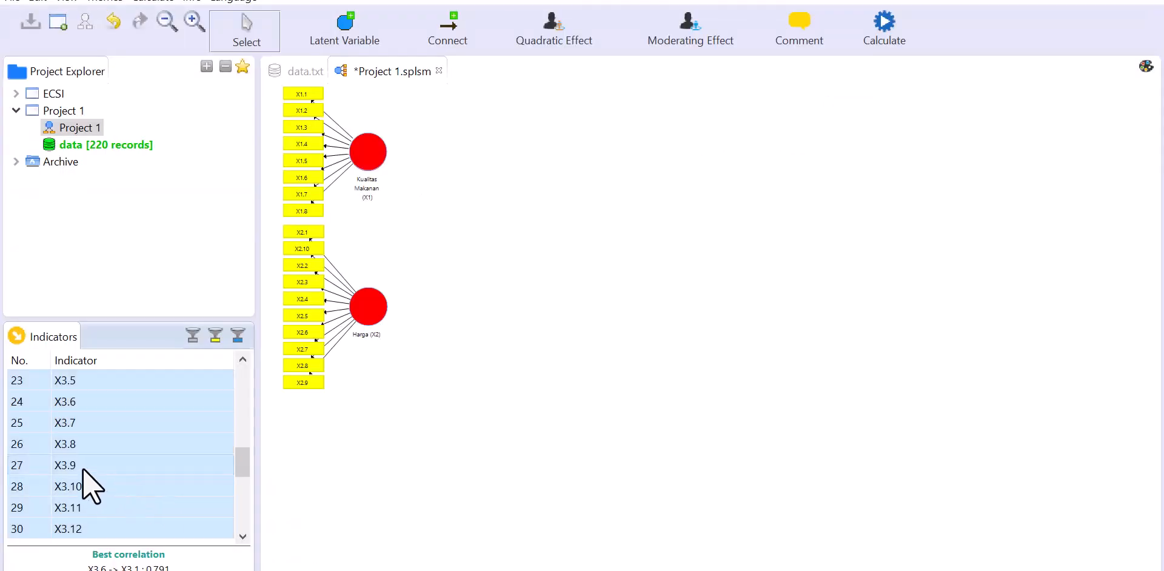
Back in SmartPLS, place the selected X3 indicators as a new latent variable in the lower middle of the canvas, with its indicators aligned at the bottom.
drag(91, 481, 424, 437)
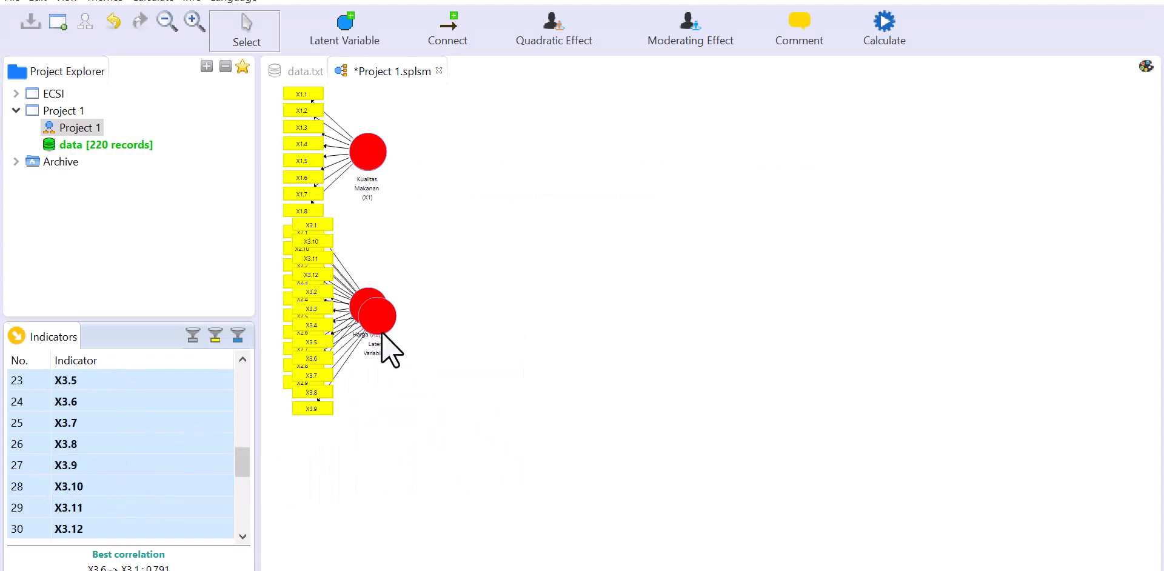
drag(377, 329, 533, 442)
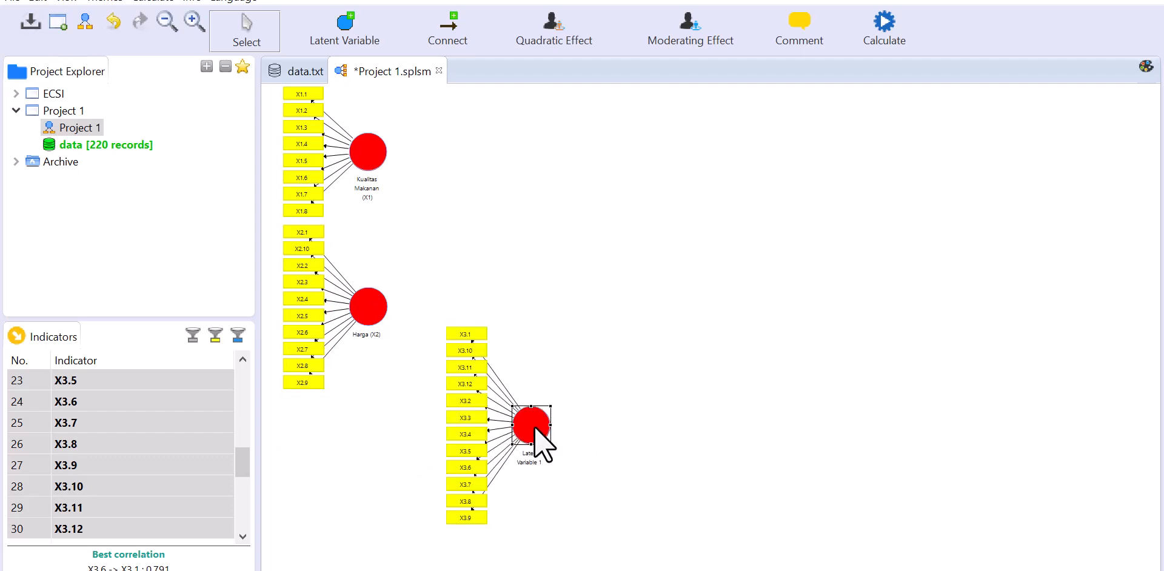
mouse_move(536, 429)
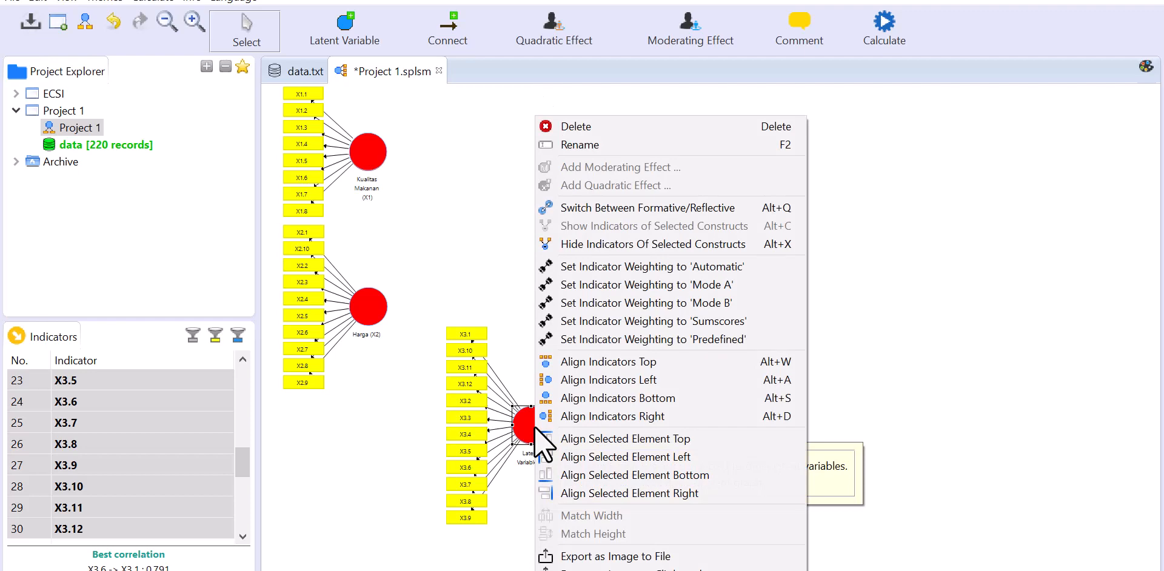
click(586, 399)
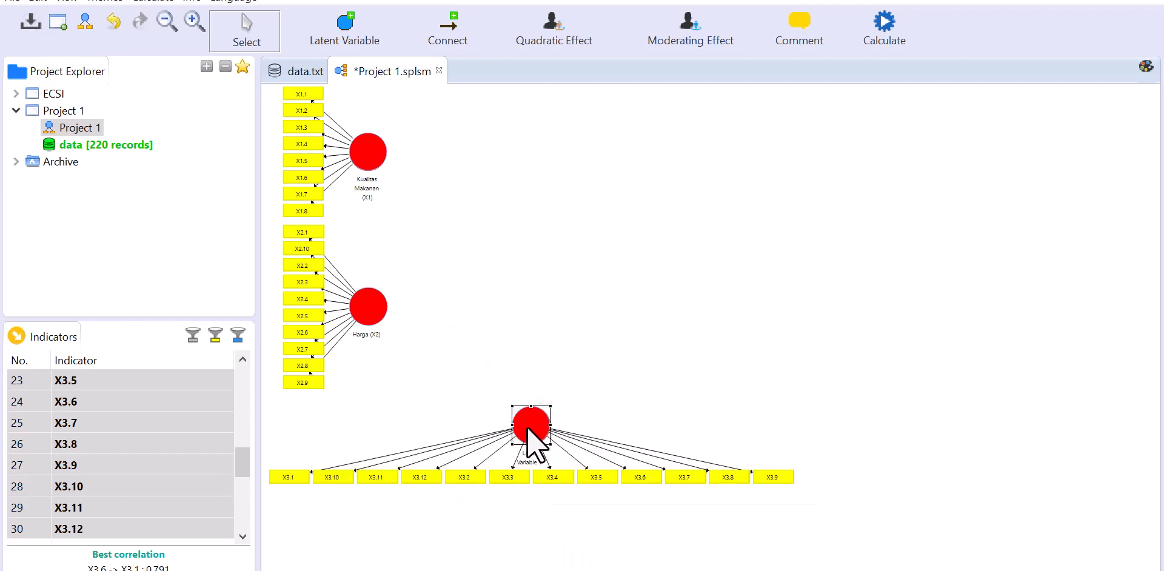
drag(535, 441, 550, 461)
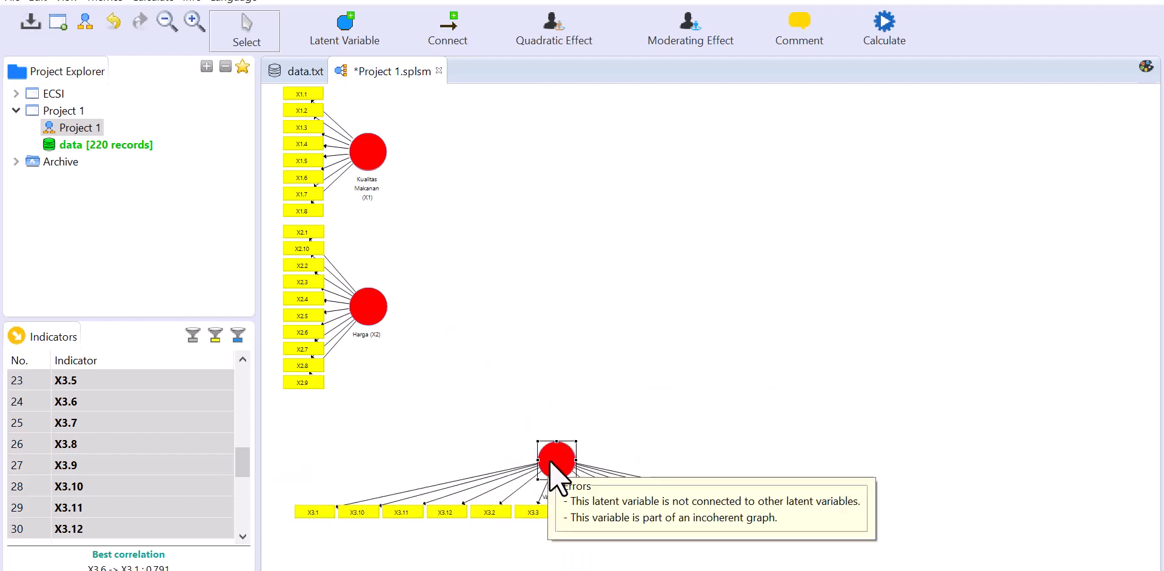
Rename the latent variable with the X3 indicators as Lokasi (X3).
right_click(550, 463)
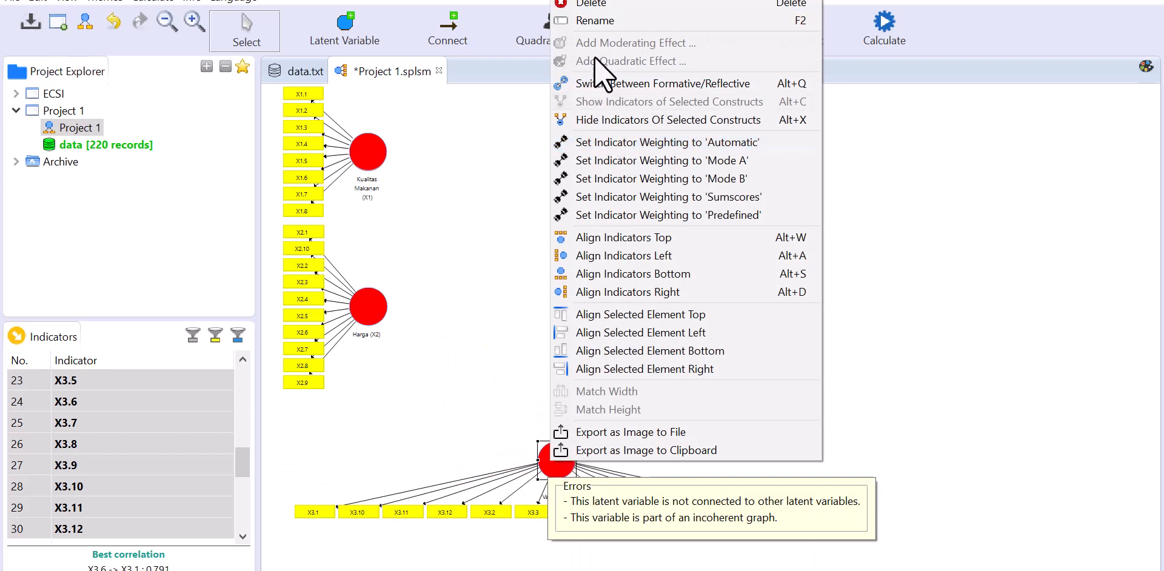
click(589, 22)
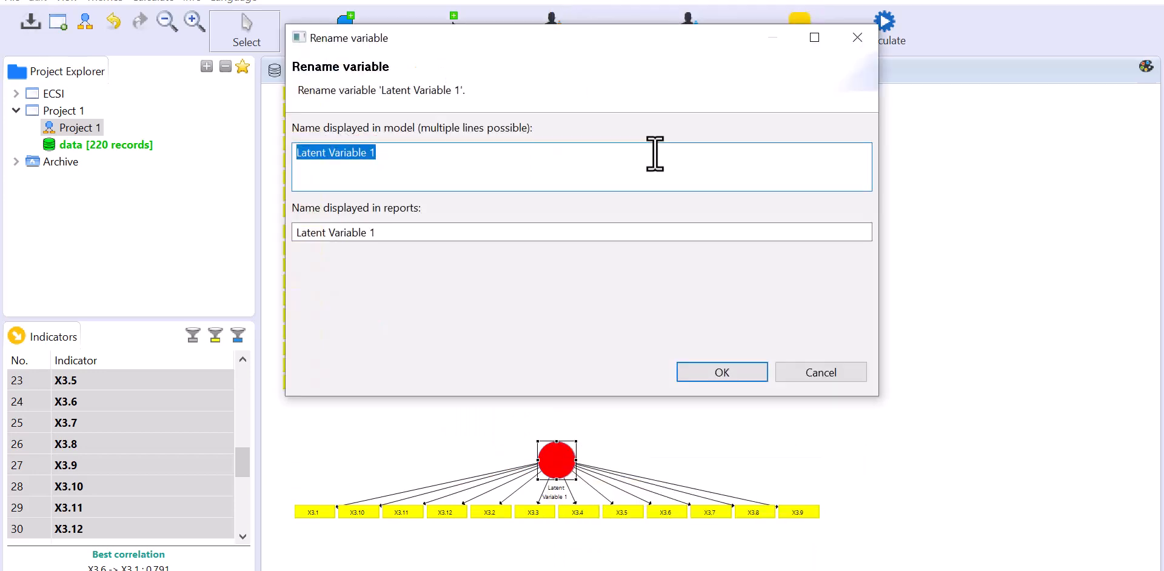
text(Lo)
key(BackSpace)
key(BackSpace)
text(Lokasi (X3)
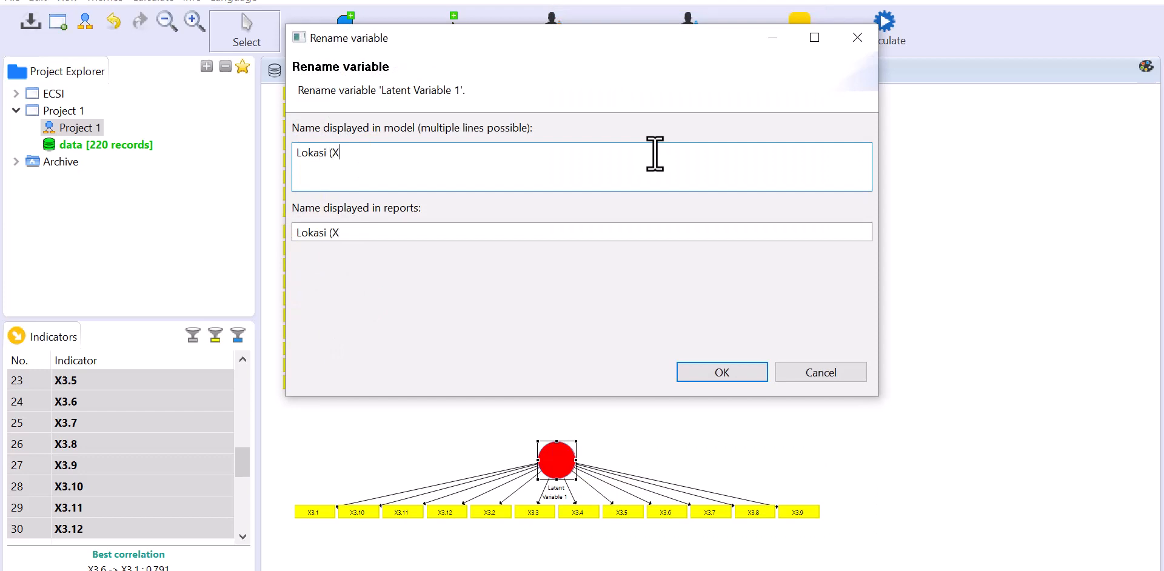
click(723, 374)
Rearrange the model with Harga (X2) above Lokasi (X3) and Kualitas Makanan (X1) at the left, vertically between them.
drag(371, 313, 386, 326)
drag(587, 213, 584, 139)
drag(366, 175, 352, 278)
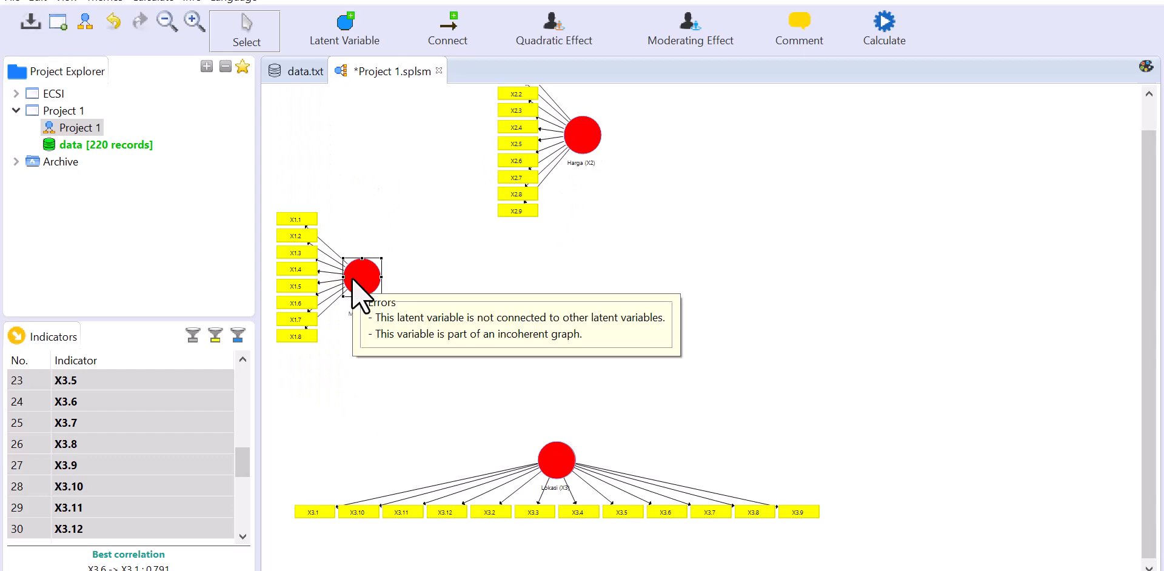
Set the indicator weighting of Harga (X2) to 'Predefined' and align its indicators above the construct.
right_click(585, 145)
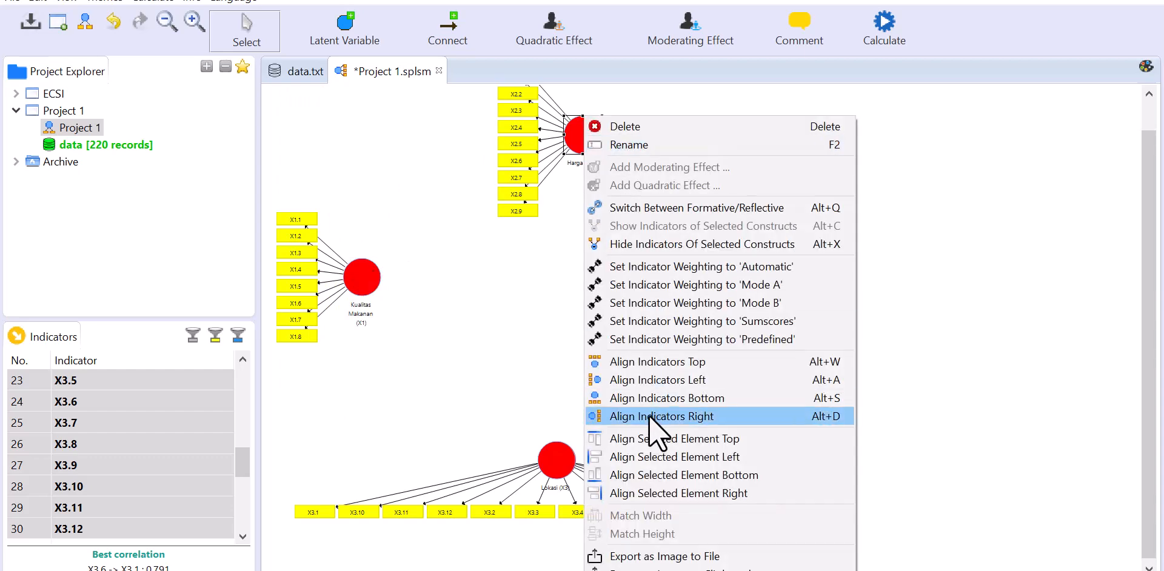
click(613, 339)
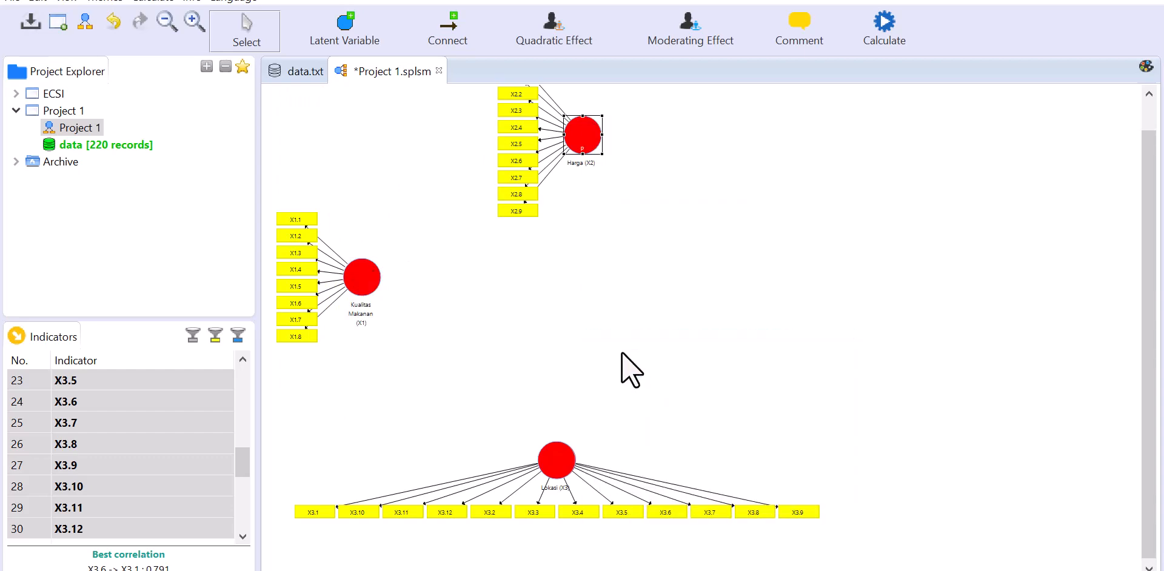
right_click(578, 129)
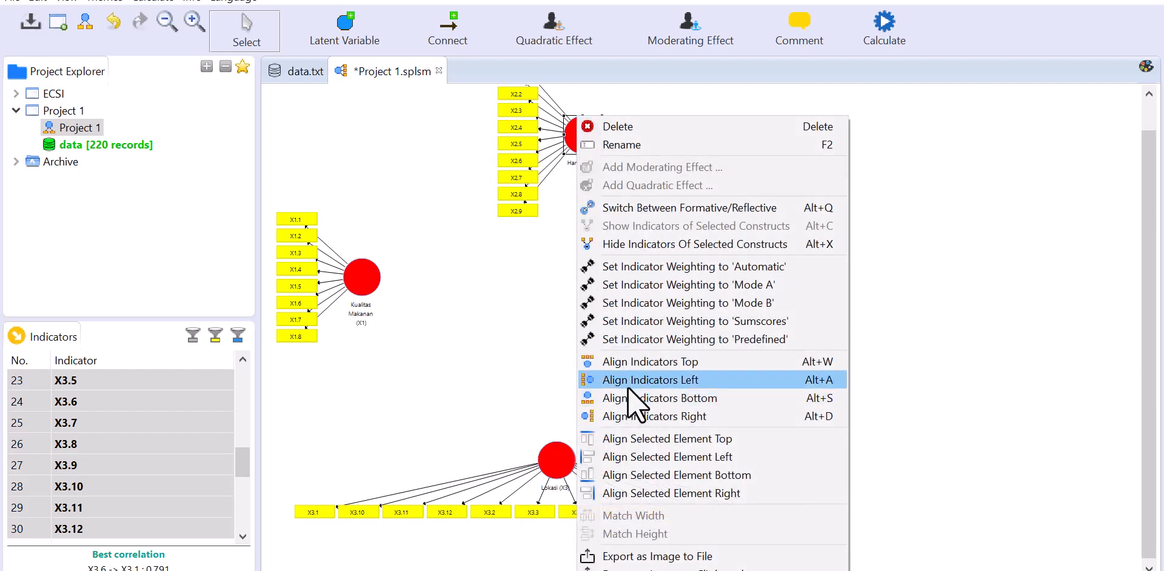
click(610, 363)
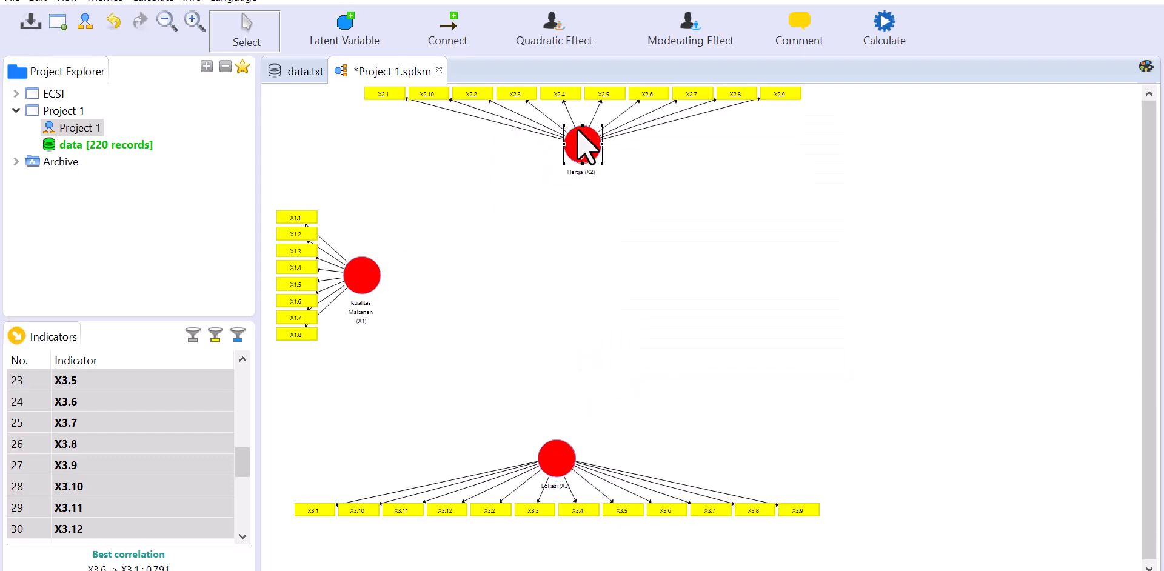
right_click(590, 139)
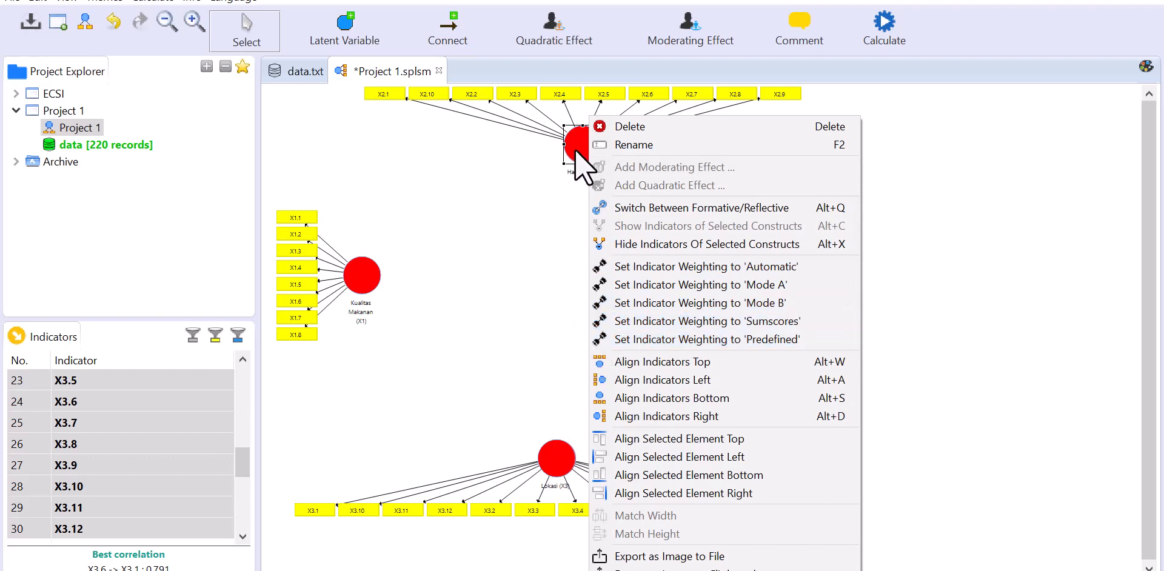
click(583, 167)
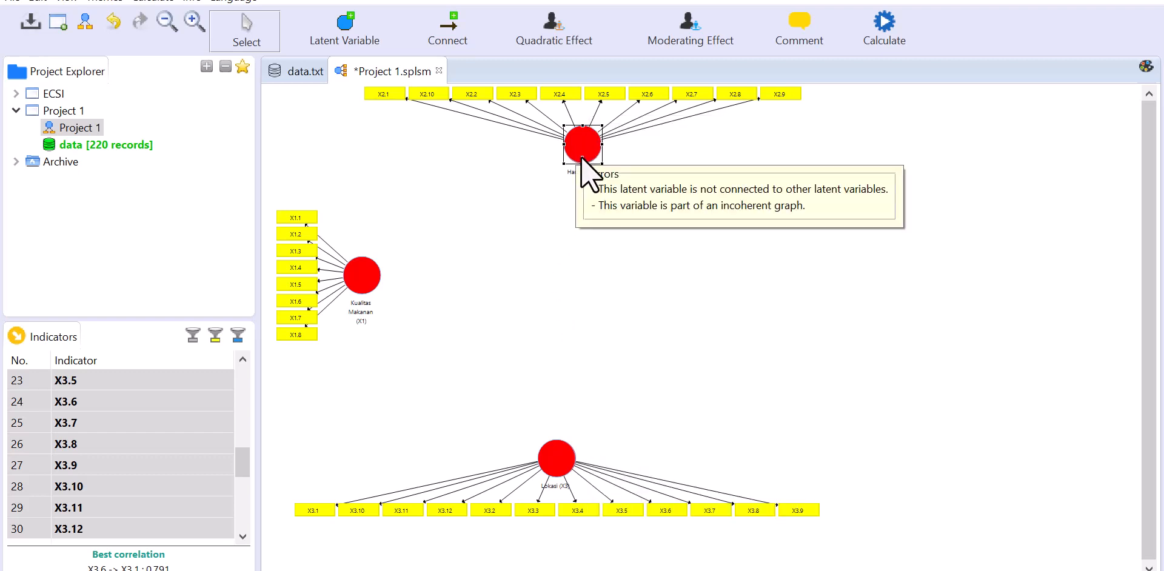
right_click(584, 167)
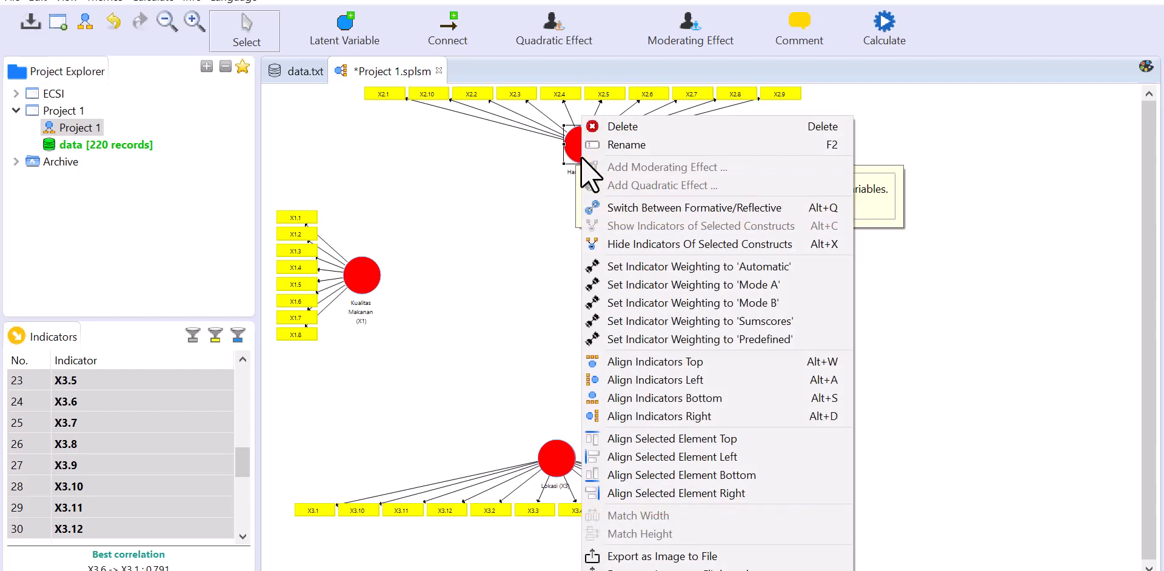
click(643, 340)
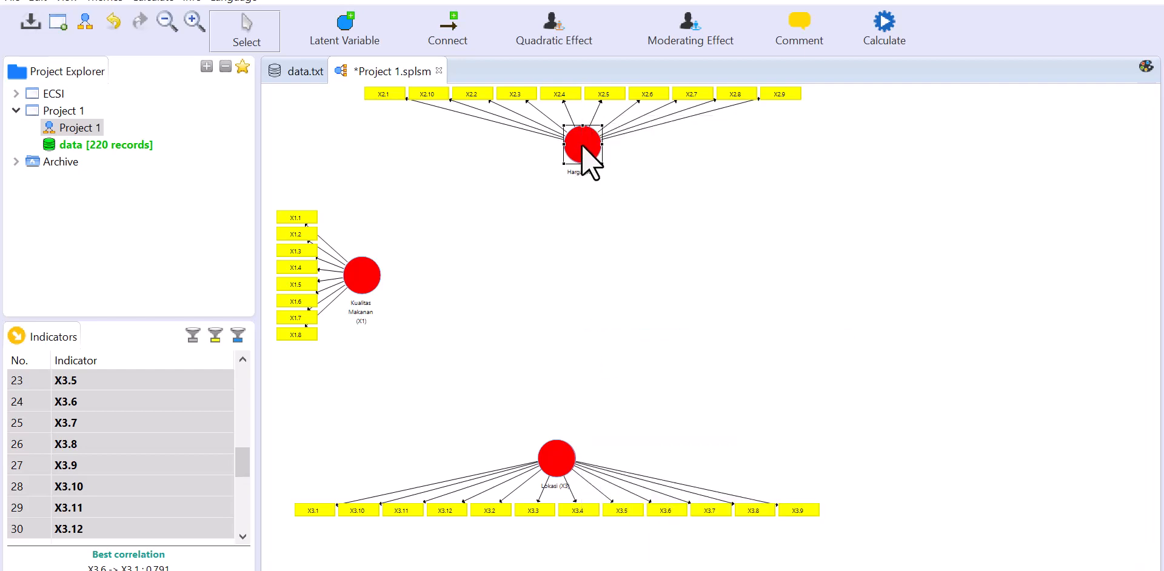
Tighten the layout by moving Harga (X2) lower, Lokasi (X3) higher beneath it, and Kualitas Makanan (X1) closer to them.
drag(585, 141, 570, 162)
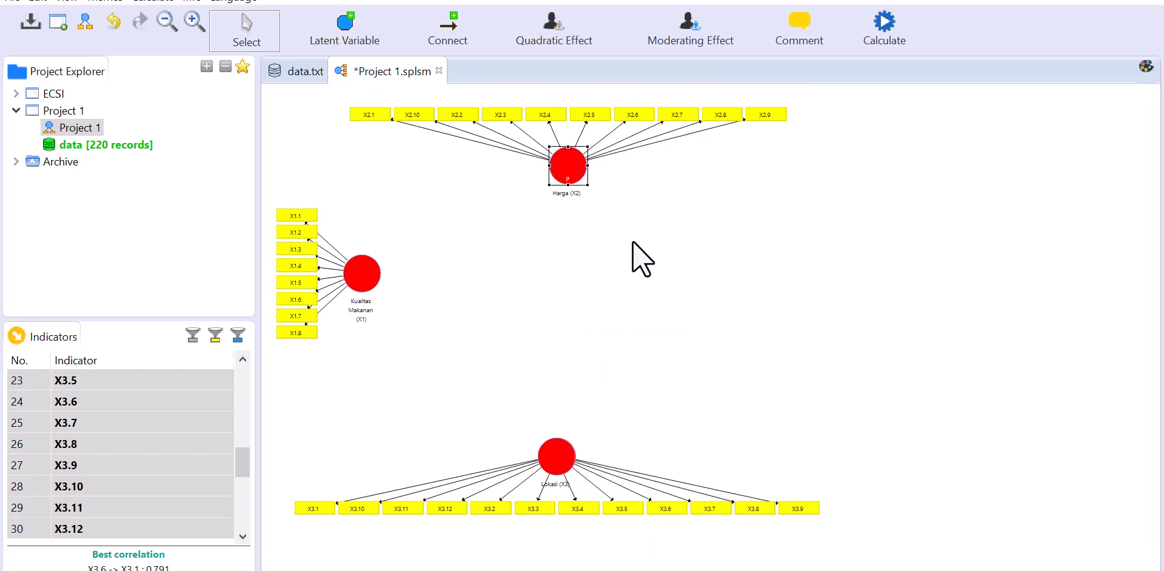
click(644, 256)
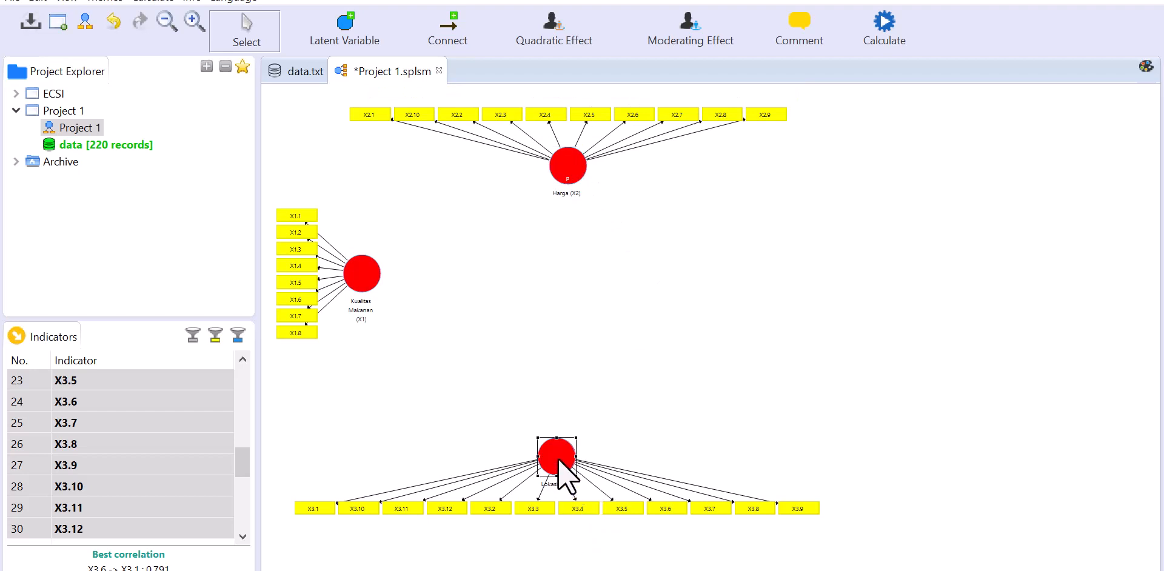
drag(563, 454, 573, 438)
drag(362, 274, 415, 285)
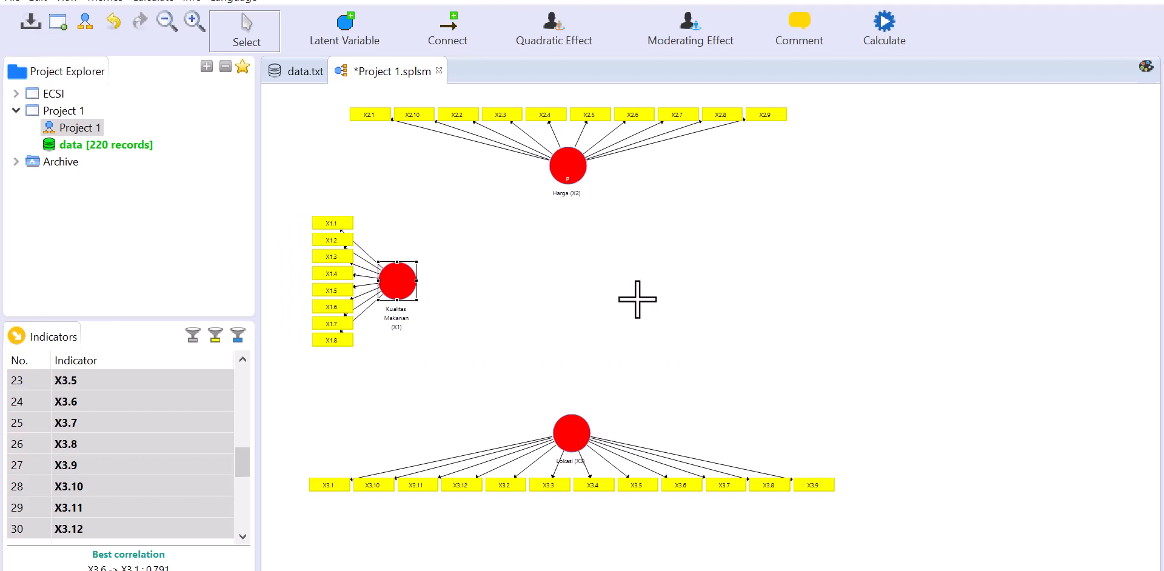
click(194, 22)
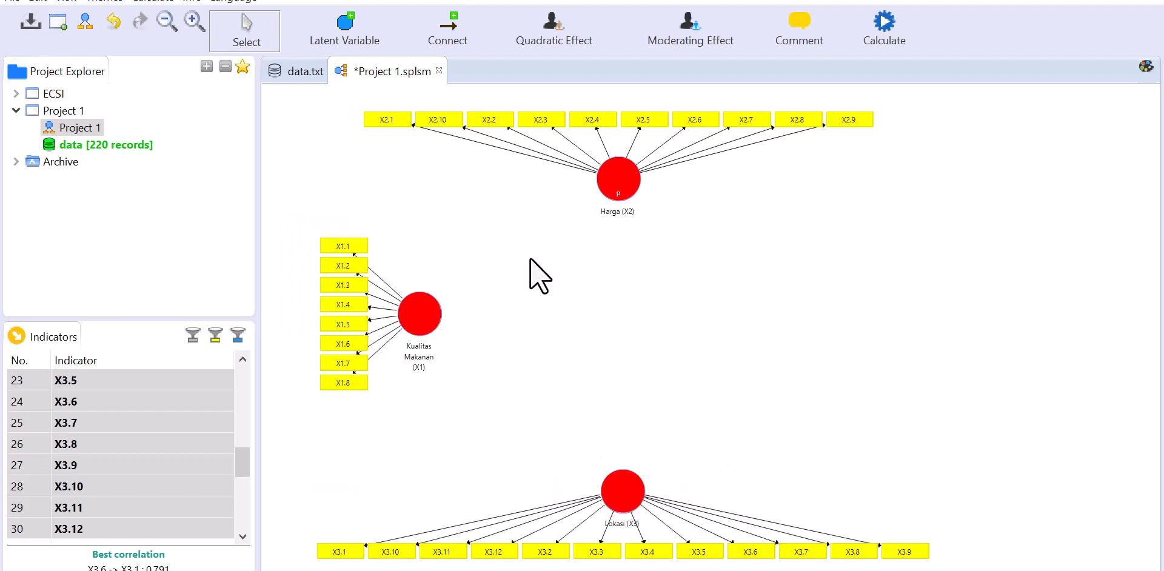
Place indicators Z1 to Z6 as a new latent variable between Harga (X2) and Lokasi (X3), with its indicators aligned right.
drag(245, 464, 254, 490)
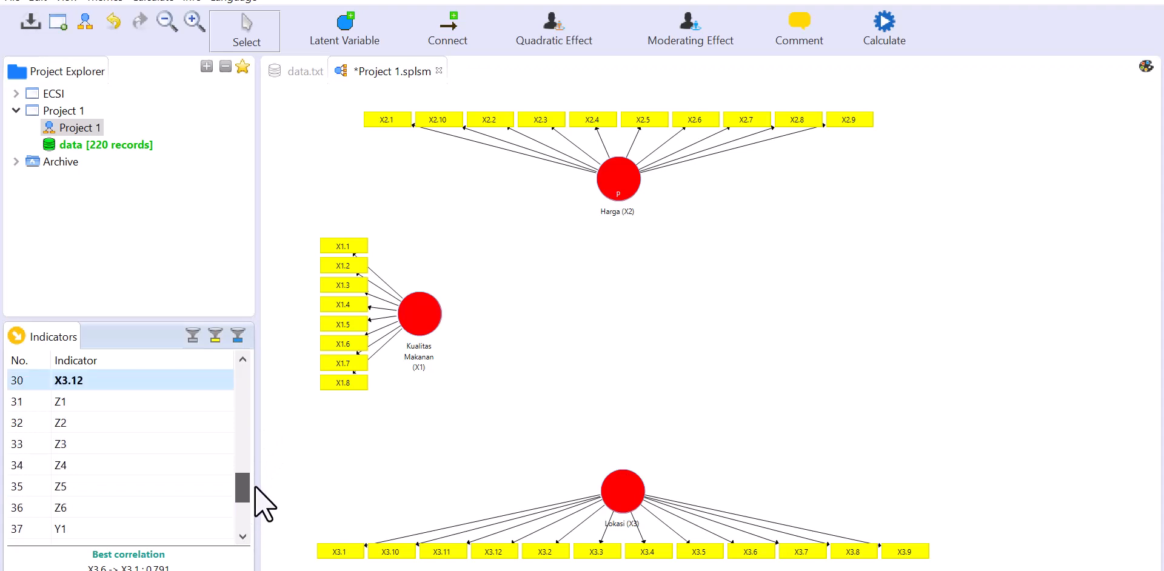
click(85, 404)
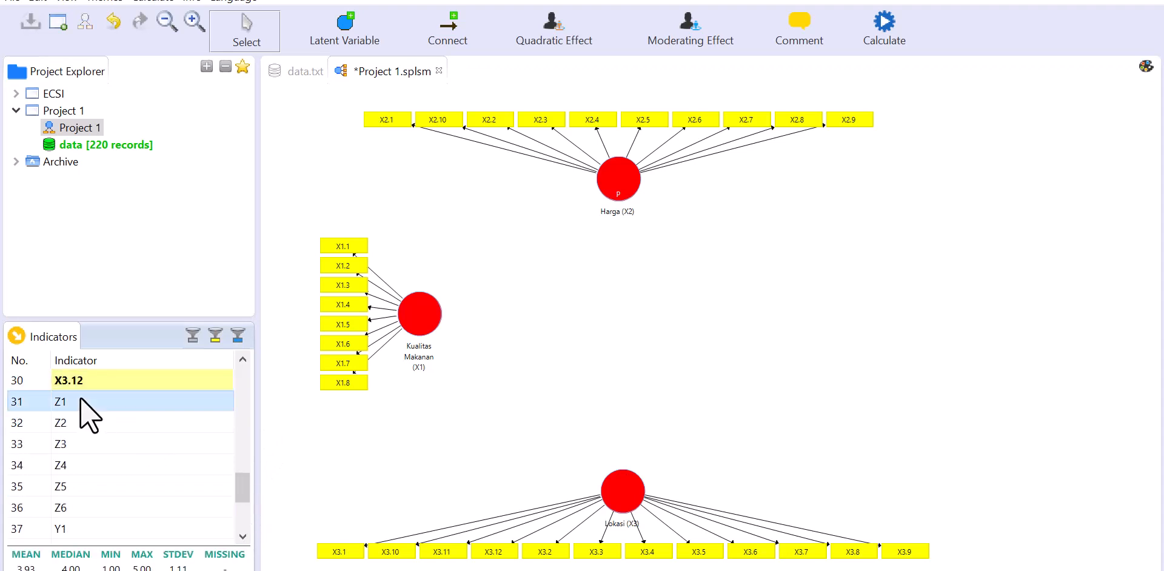
drag(81, 419, 785, 351)
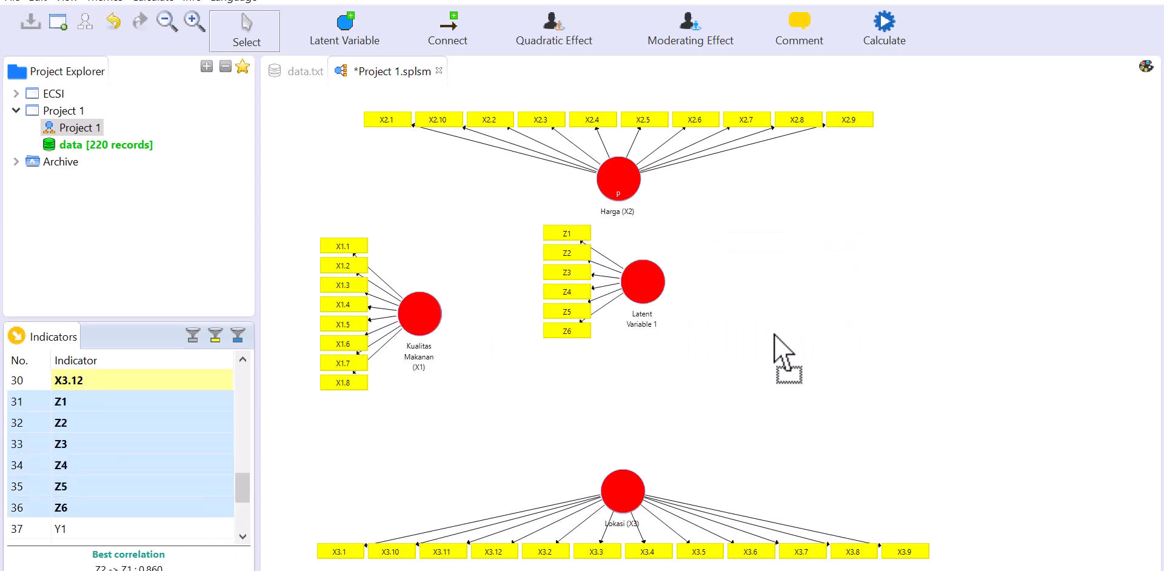
right_click(646, 306)
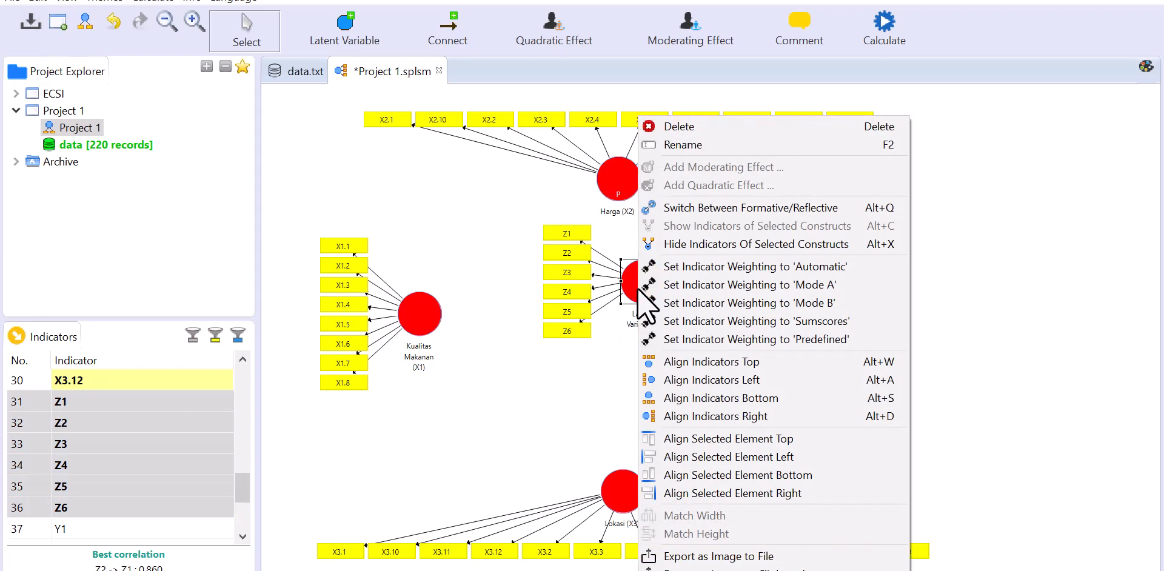
right_click(632, 285)
right_click(631, 285)
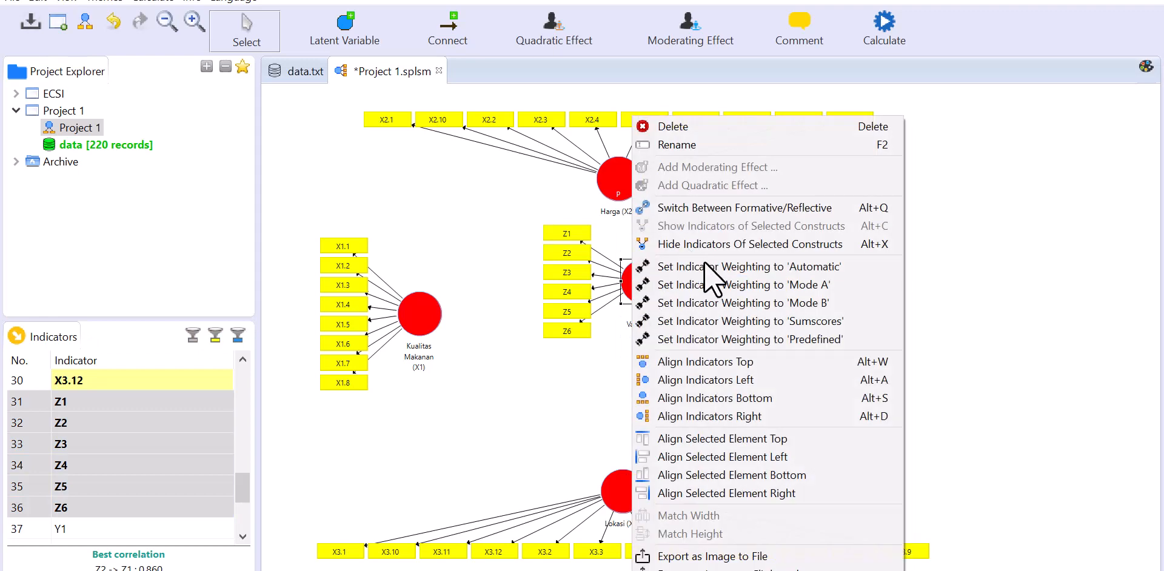
click(682, 416)
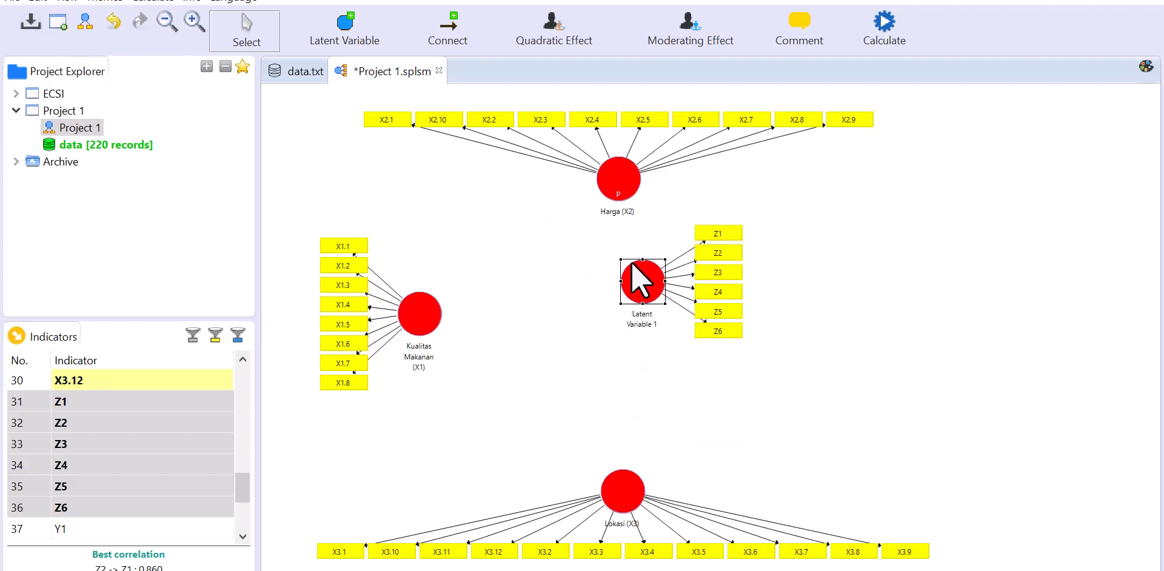
Move the latent variable with the Z indicators to the right side of the model and try aligning its indicators at the bottom.
right_click(778, 252)
drag(643, 282, 736, 310)
right_click(736, 311)
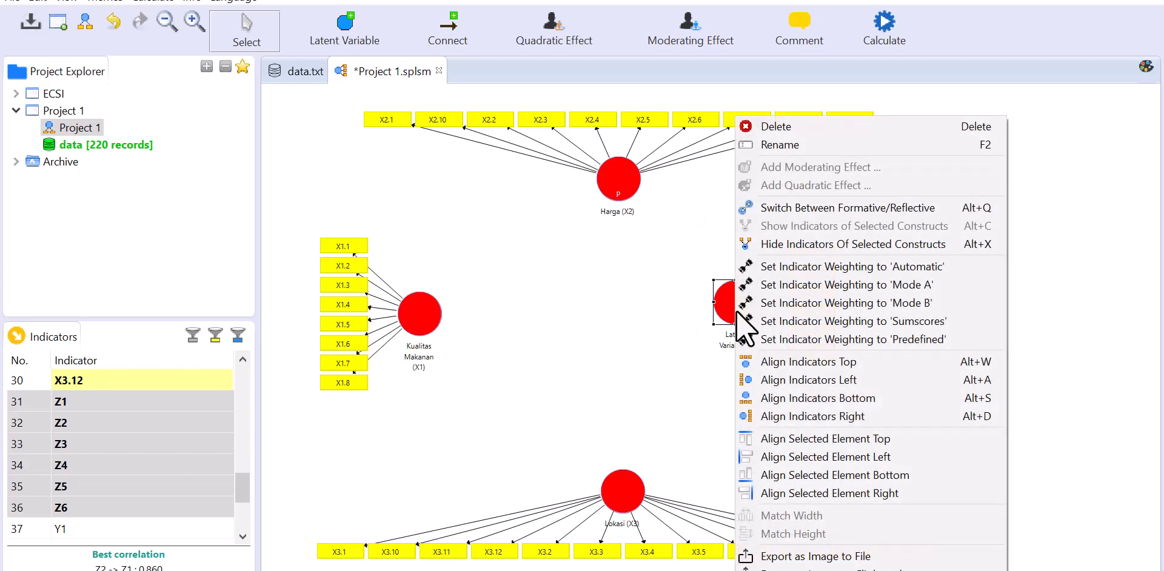
click(768, 401)
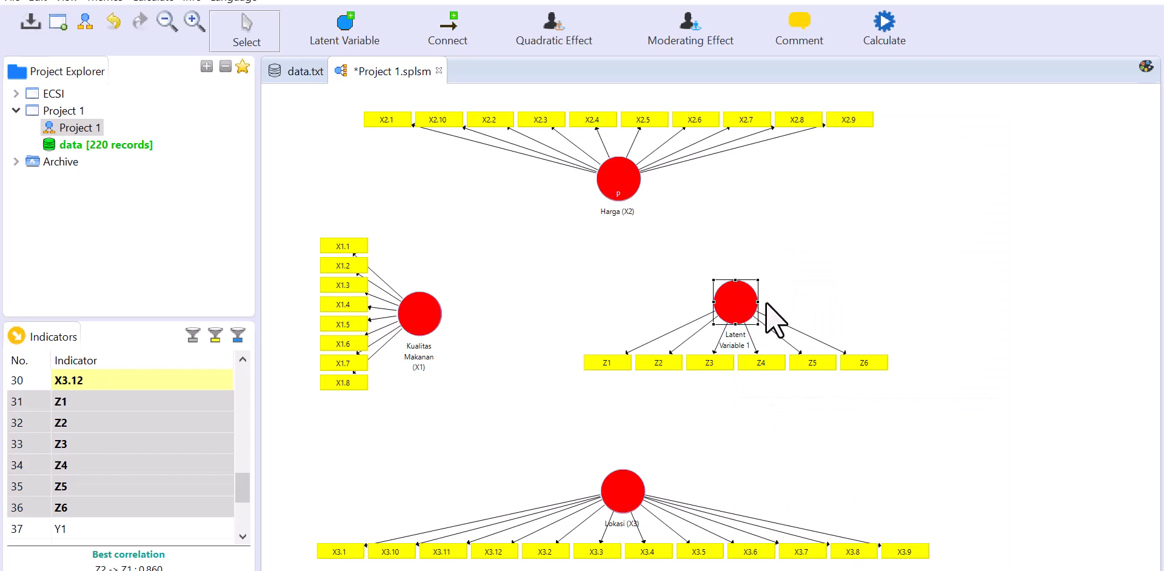
right_click(845, 327)
click(731, 297)
drag(799, 318, 814, 315)
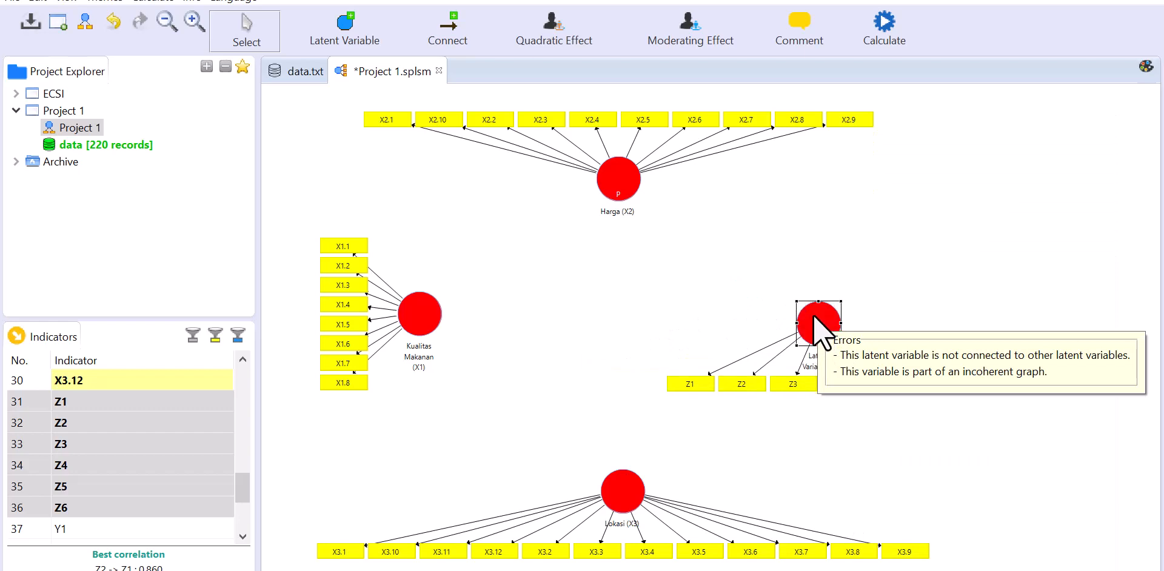
Align the Z indicators to the right of their latent variable and move the construct slightly higher.
right_click(814, 314)
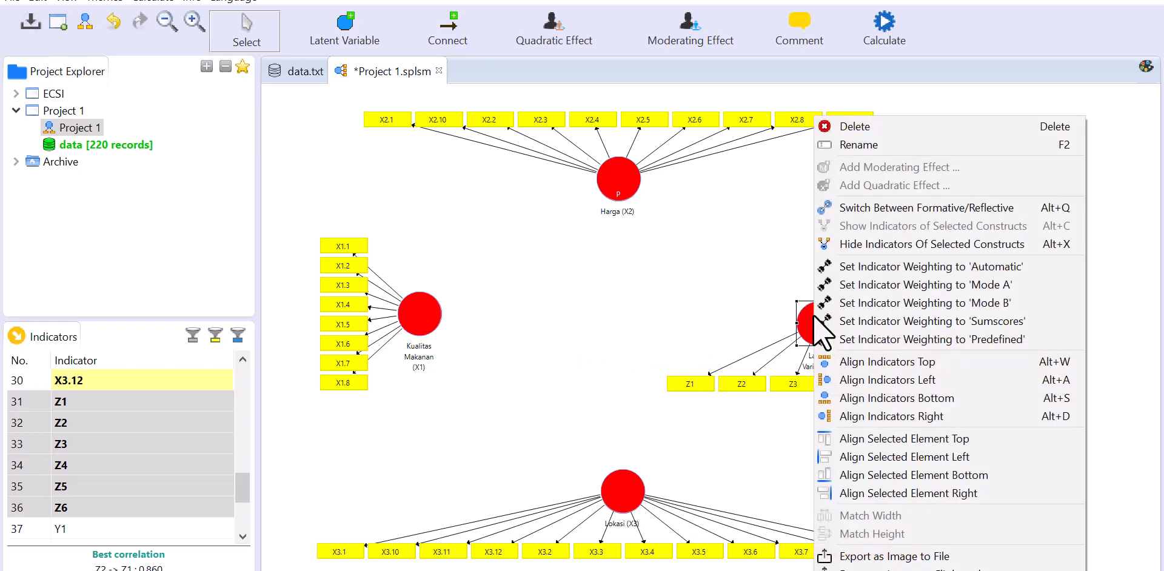
click(855, 416)
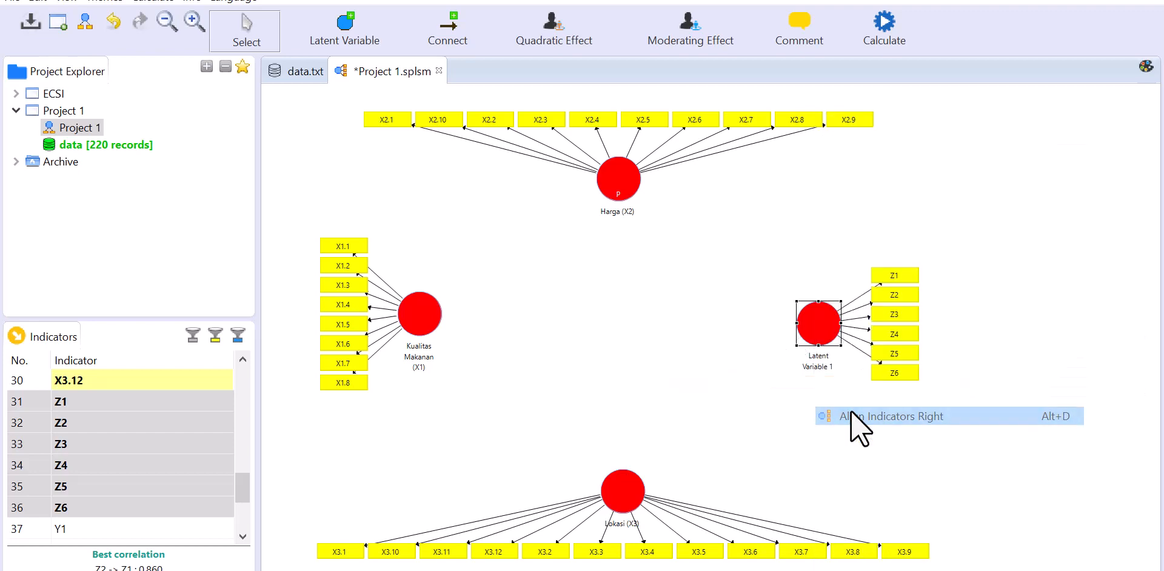
right_click(820, 316)
click(793, 310)
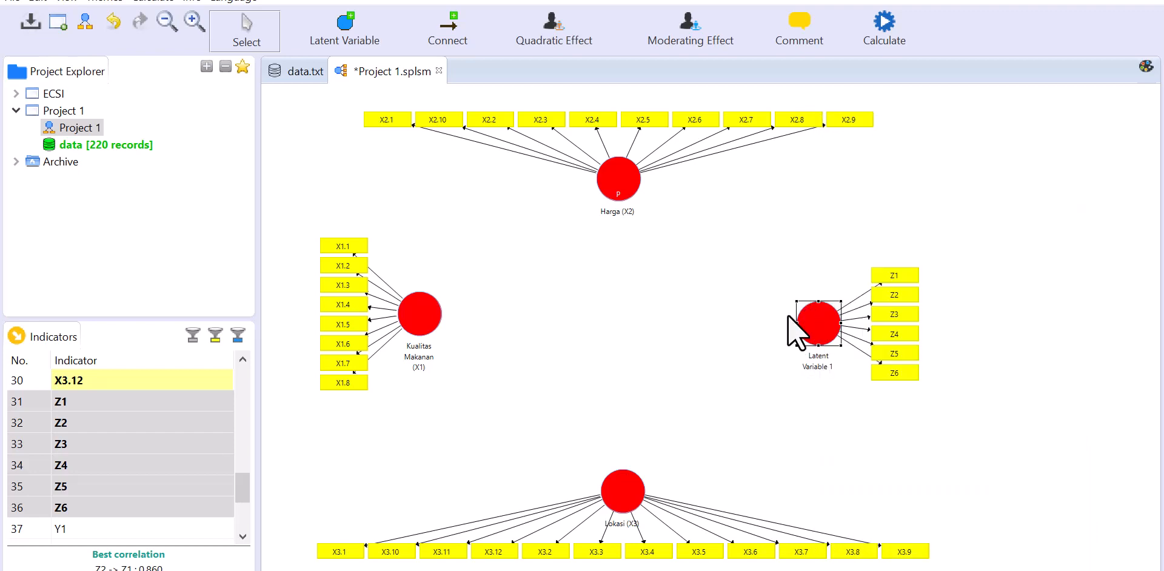
drag(806, 324, 806, 272)
click(837, 355)
Rename the latent variable with the Z indicators as Kepuasan Pelanggan (Z).
right_click(813, 274)
click(843, 145)
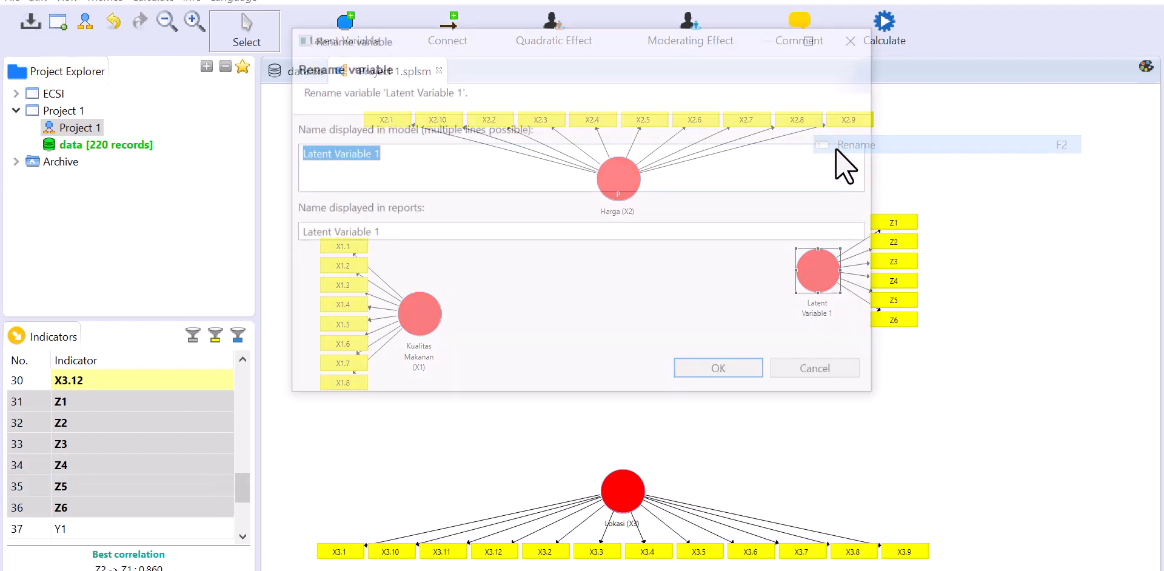
text(Kepuasan Pelanggan (Z)
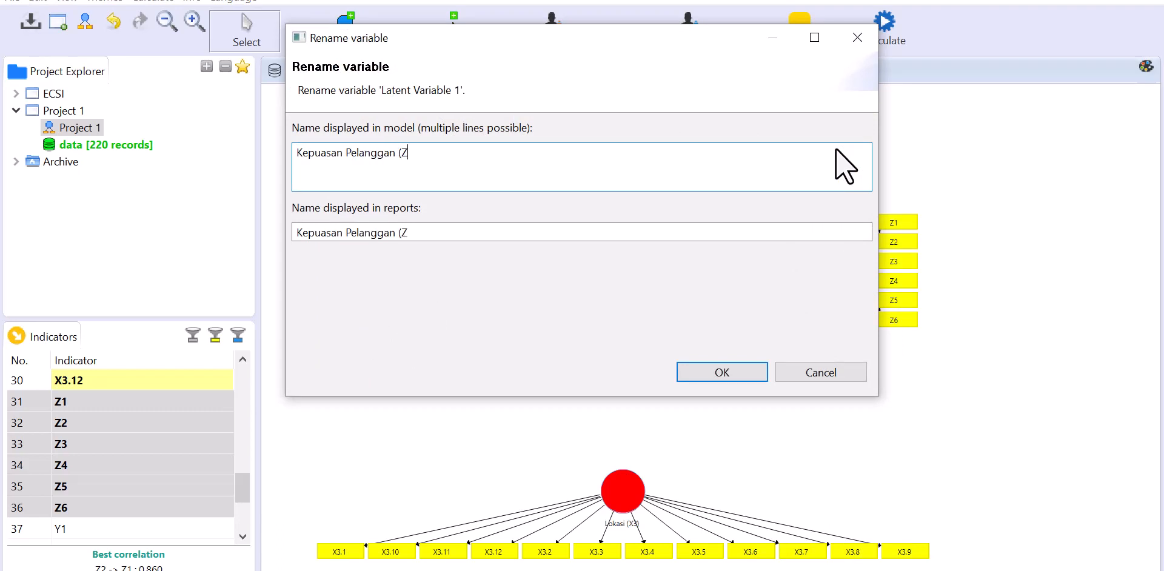
click(750, 371)
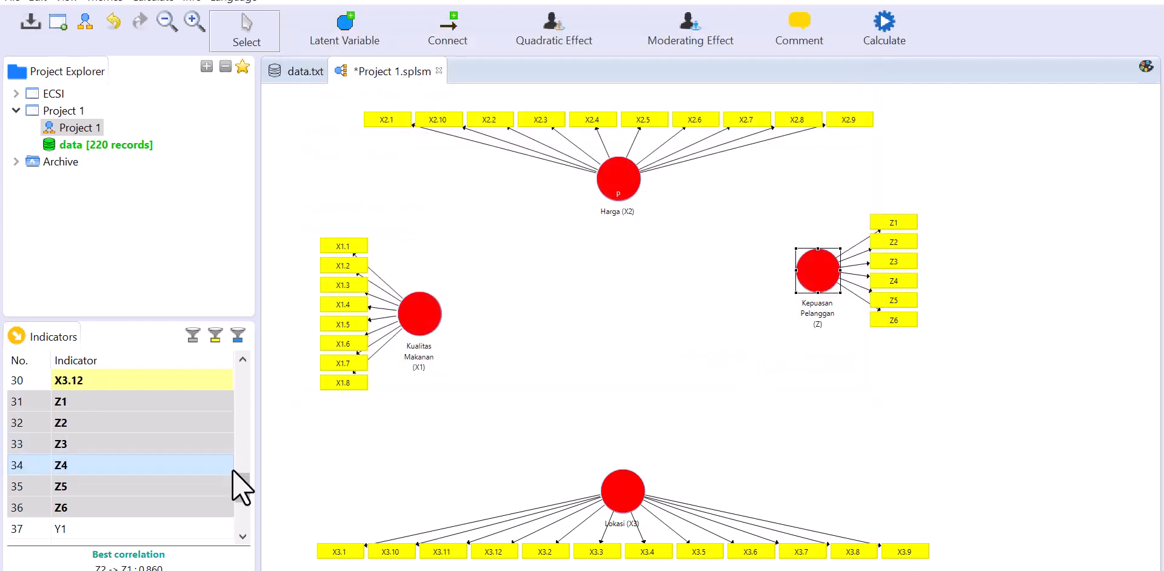
Select indicators Y1 to Y8 and place them as a new latent variable below Kepuasan Pelanggan (Z).
drag(242, 475, 245, 501)
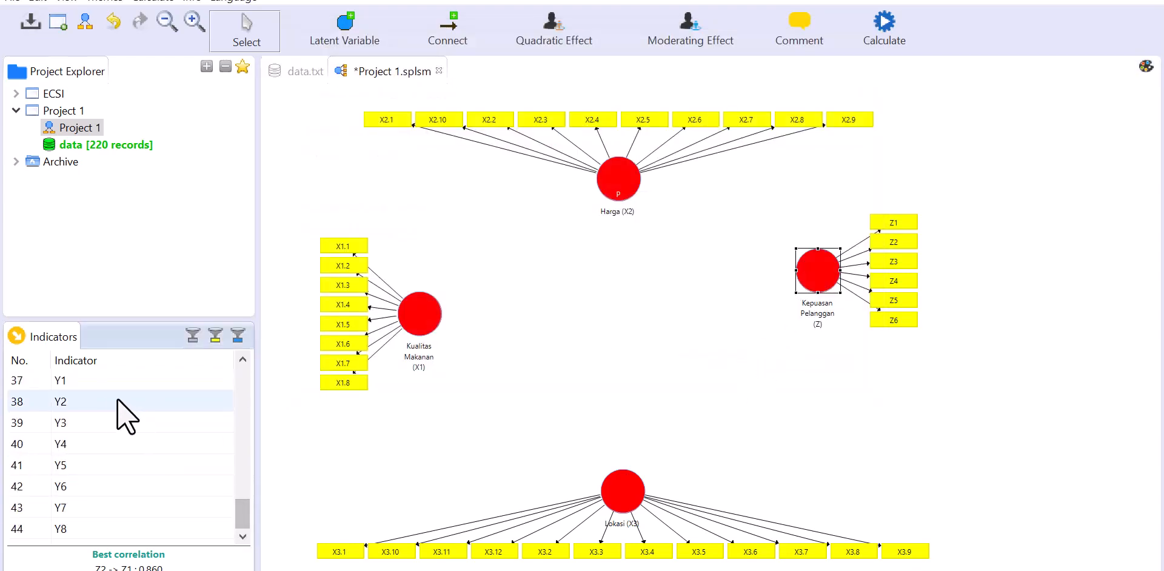
click(97, 380)
ctrl+click(103, 401)
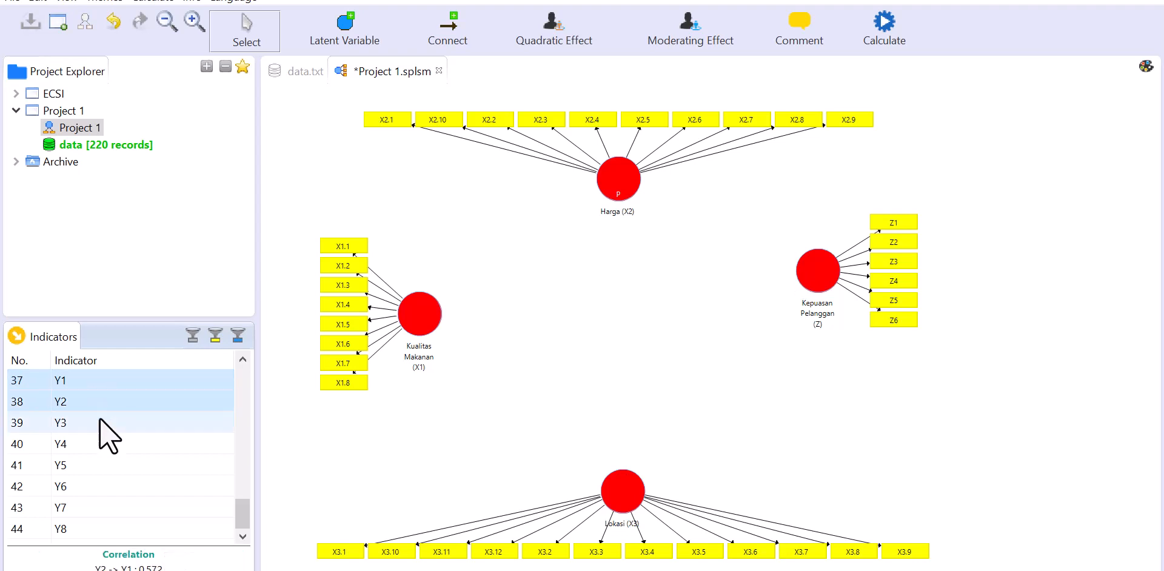
ctrl+click(100, 423)
ctrl+click(104, 444)
ctrl+click(106, 465)
ctrl+click(108, 487)
ctrl+click(104, 509)
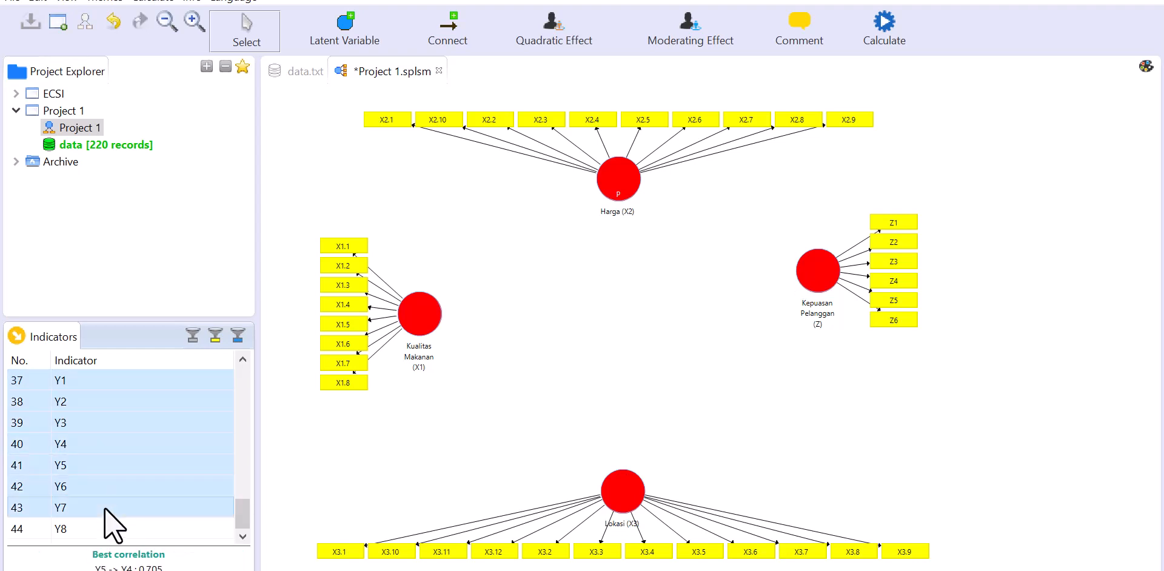
ctrl+click(104, 529)
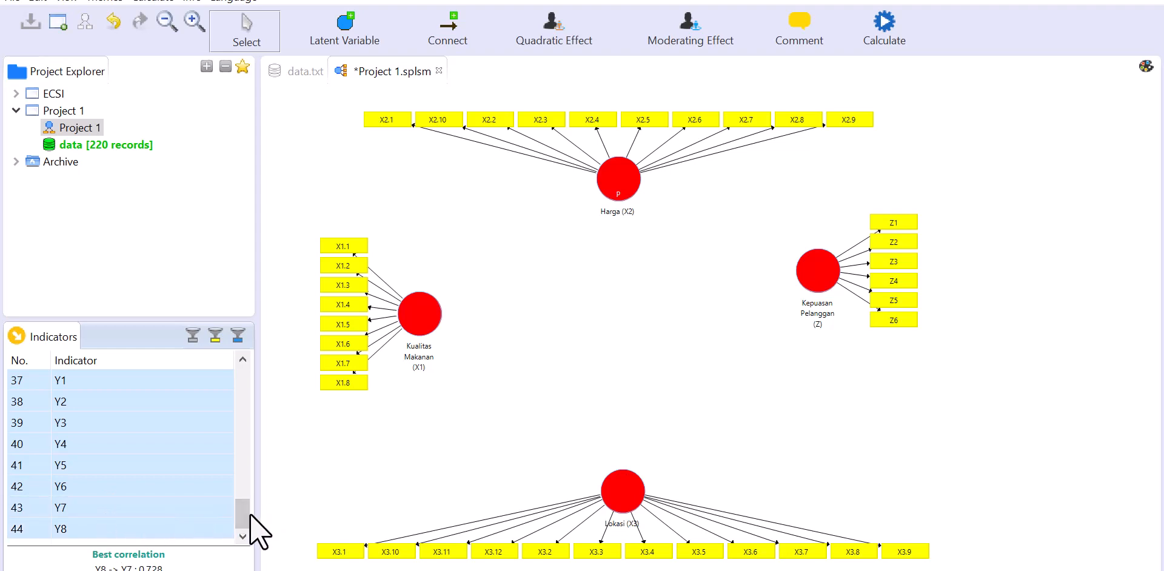
drag(206, 512, 812, 380)
Align the Y indicators to the right and space the two right-hand constructs apart, Kepuasan Pelanggan (Z) higher and the Y construct lower.
right_click(811, 381)
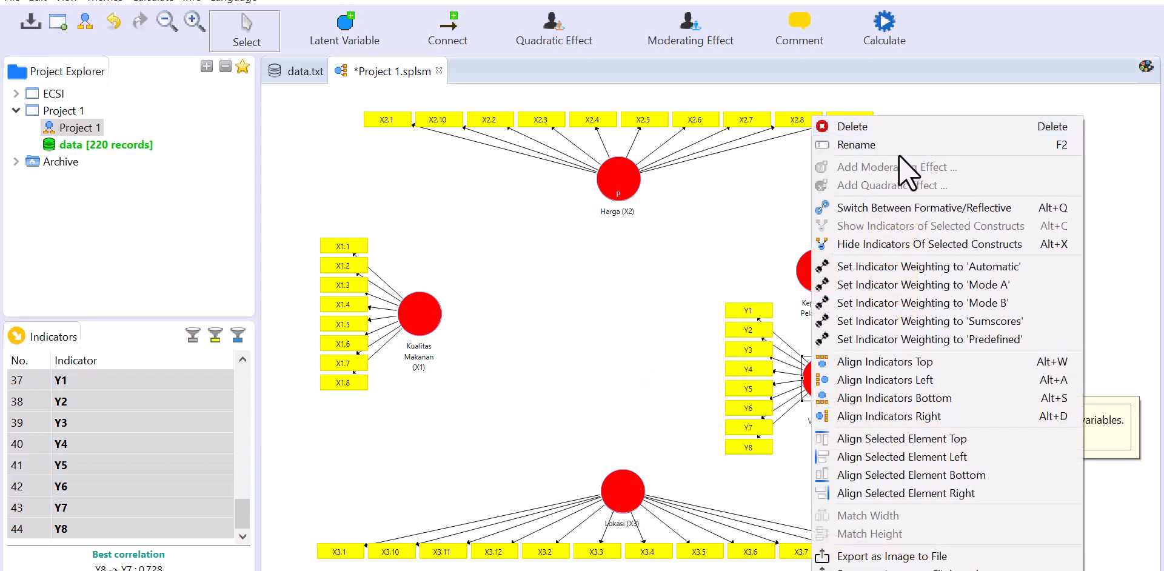
click(880, 416)
drag(813, 254, 817, 223)
drag(825, 387, 822, 414)
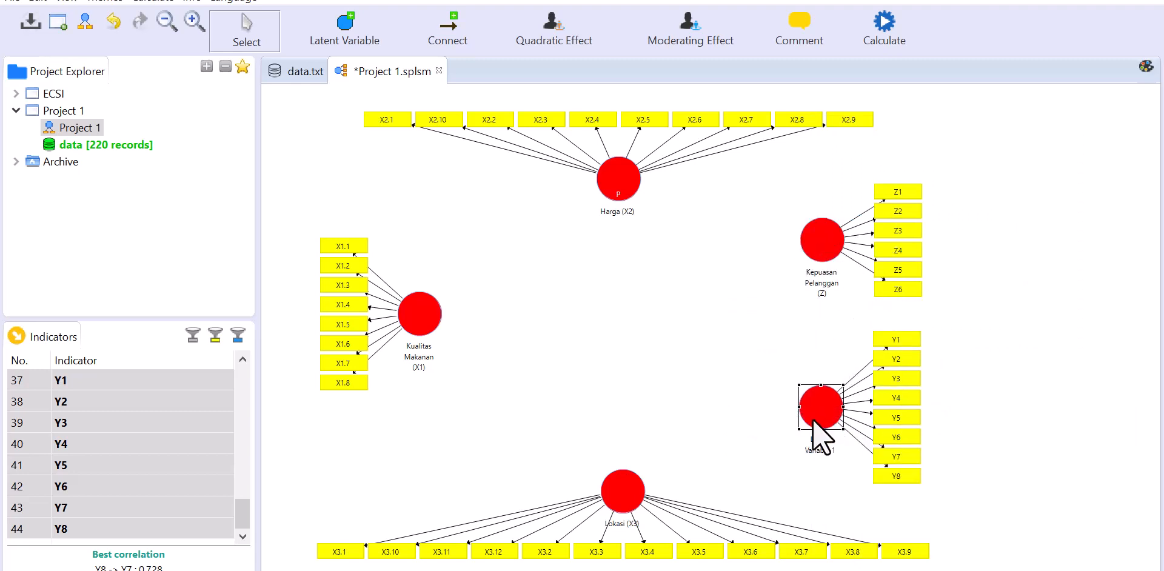
Rename the latent variable with the Y indicators as Loyalitas Pelanggan (Y).
right_click(823, 421)
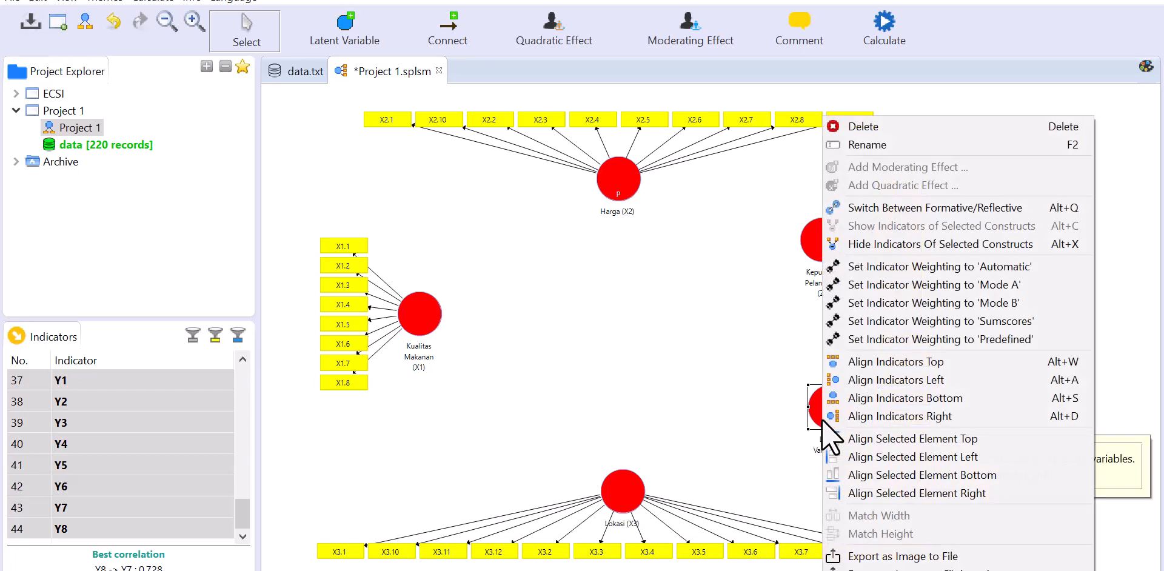
click(873, 144)
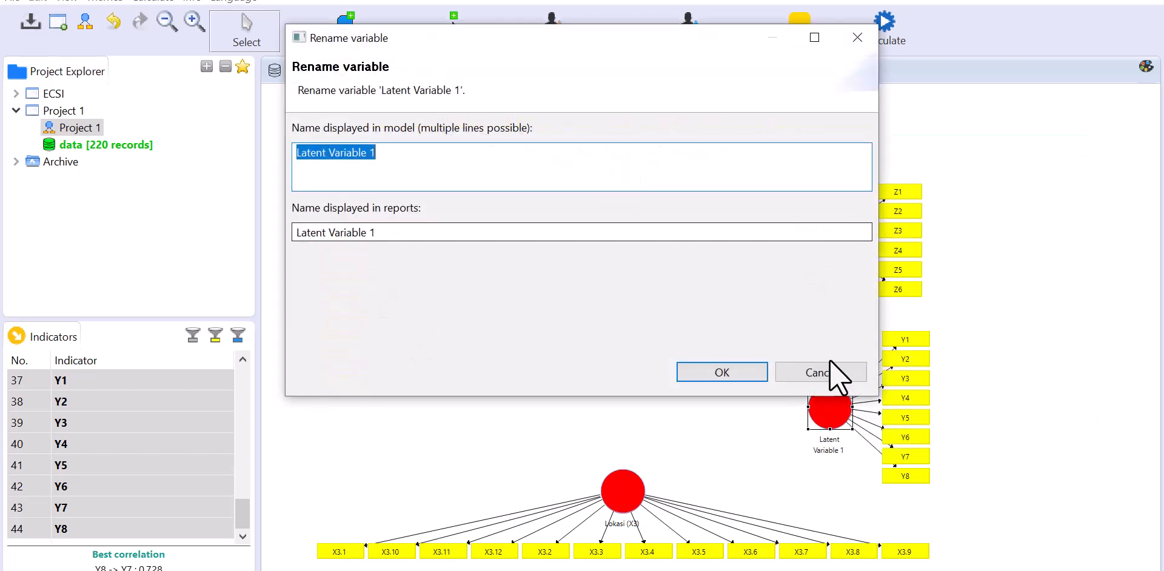
key(BackSpace)
text(Loyalitas Pelanggan (Y)
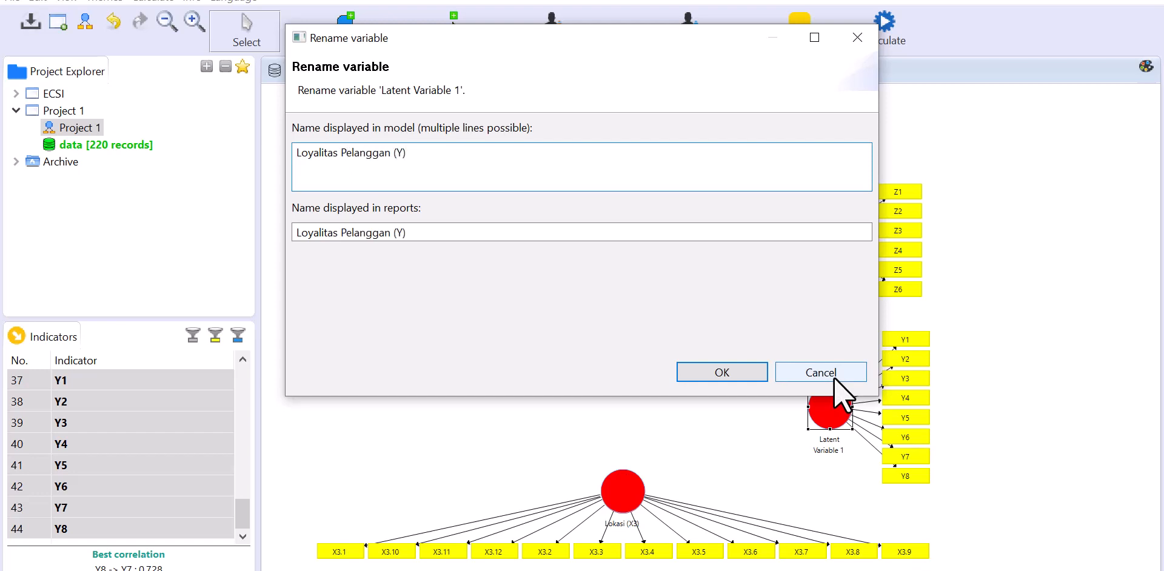
click(722, 373)
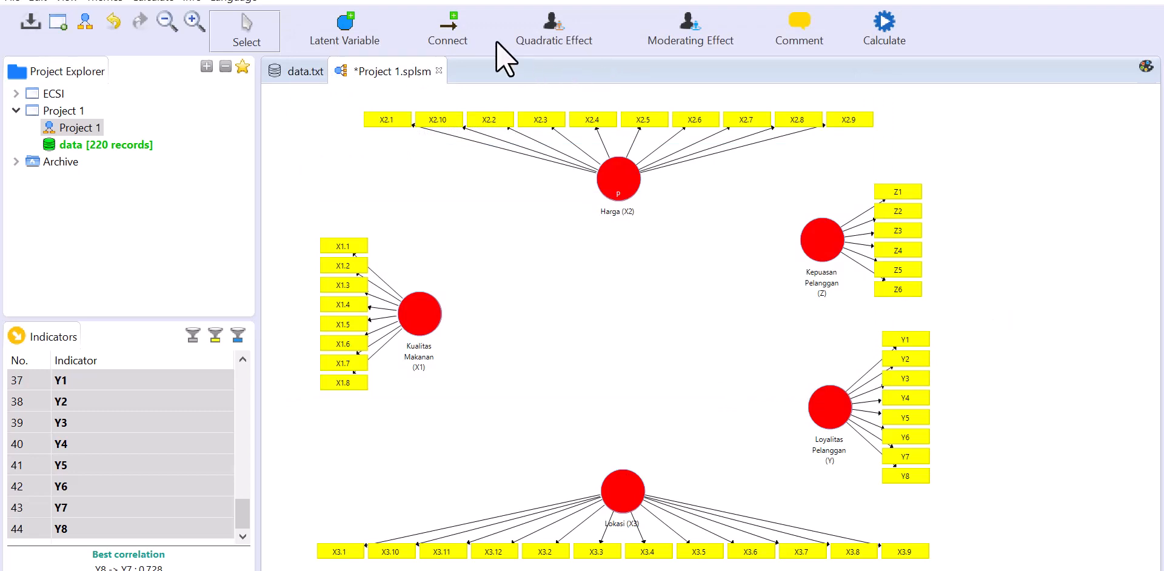
Connect Kualitas Makanan (X1), Harga (X2) and Lokasi (X3) to Kepuasan Pelanggan (Z), and Kepuasan Pelanggan (Z) to Loyalitas Pelanggan (Y).
click(456, 28)
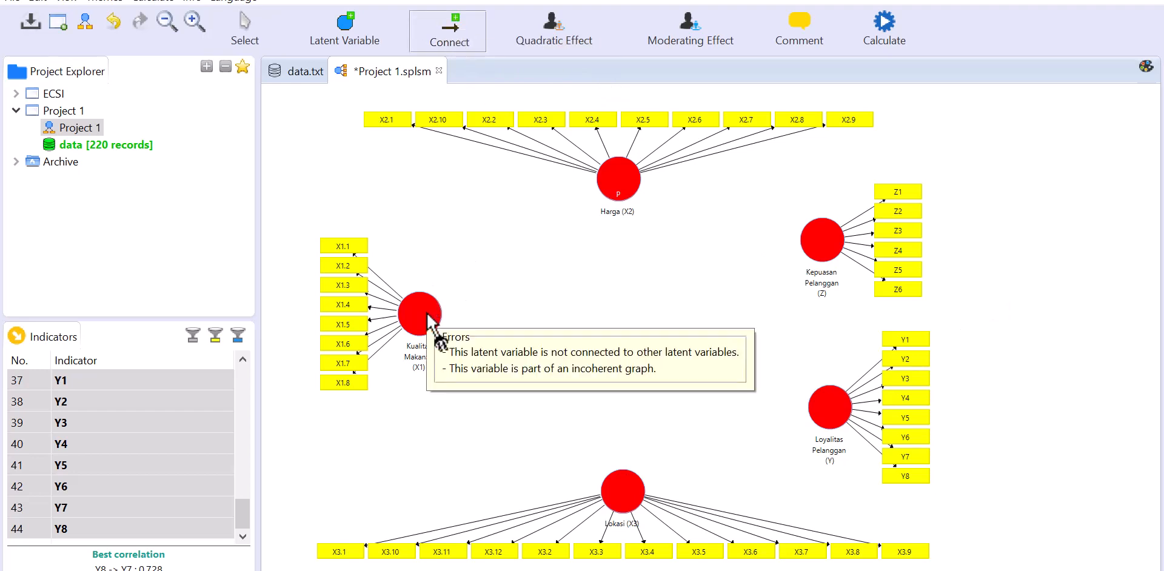
mouse_move(445, 341)
mouse_down()
mouse_move(598, 330)
mouse_move(820, 235)
mouse_up()
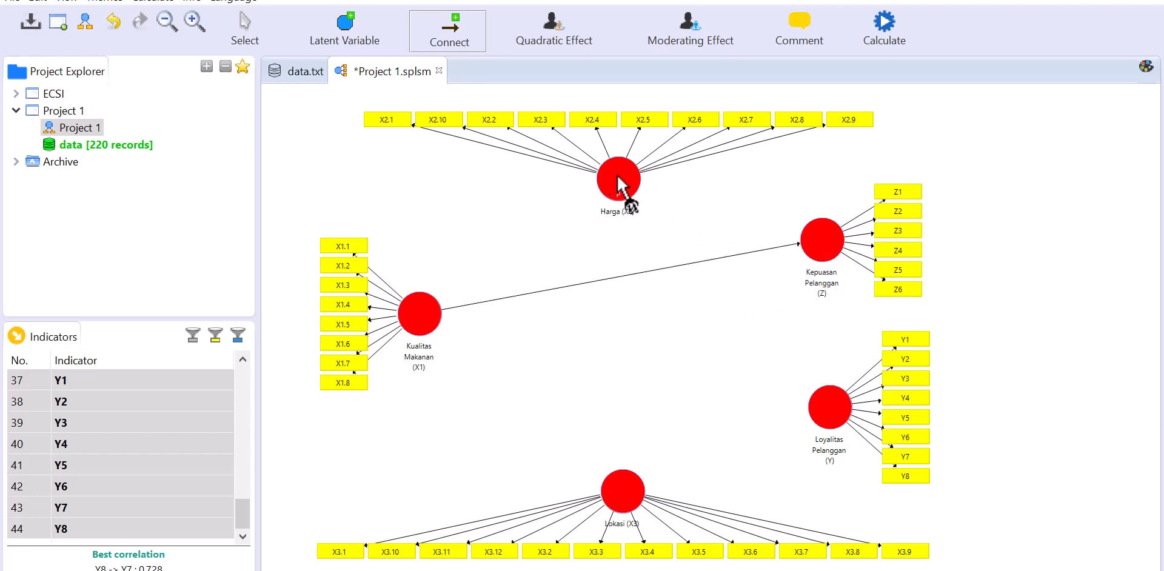
drag(625, 181, 809, 239)
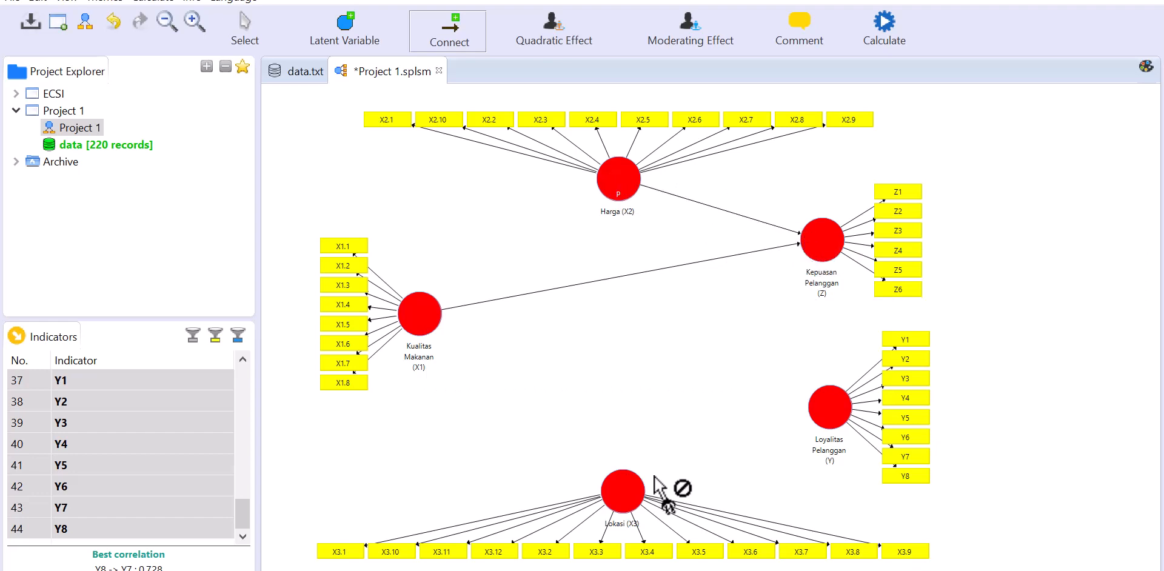
drag(623, 509, 808, 285)
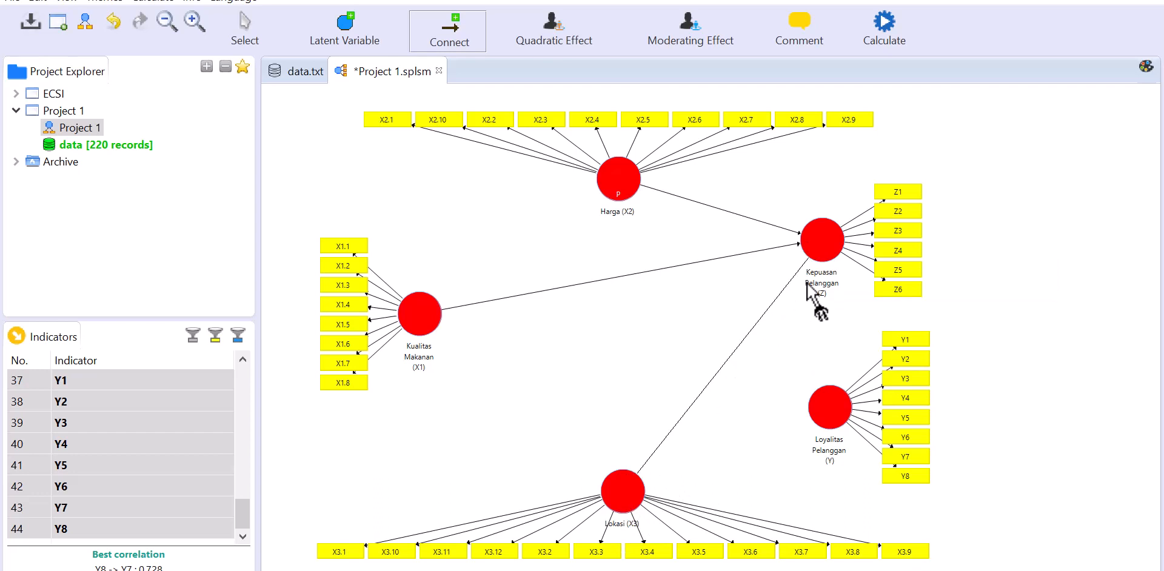
click(826, 233)
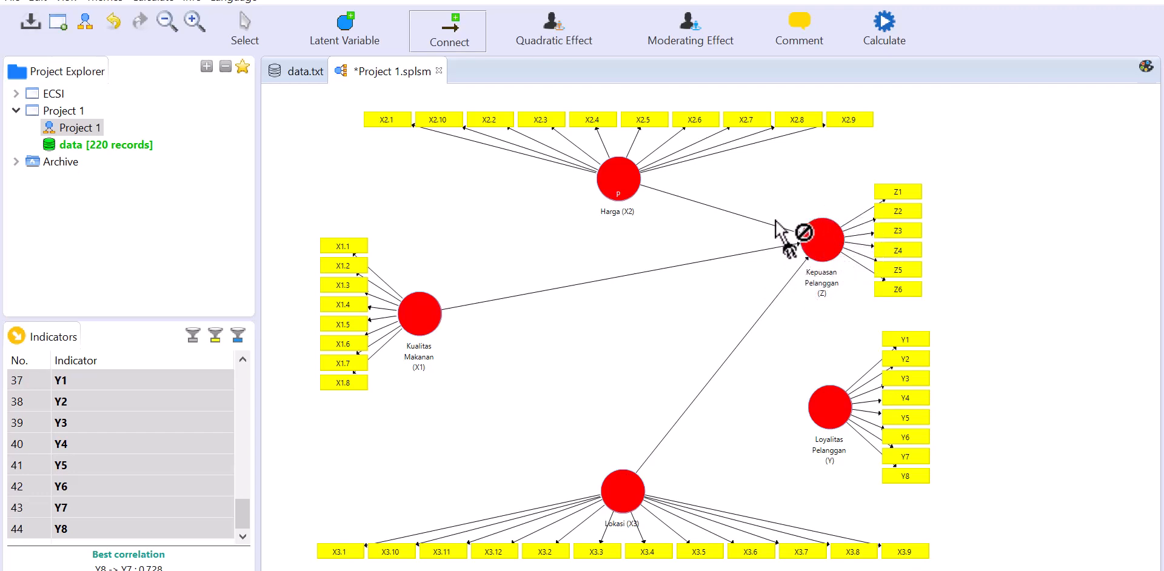
click(824, 253)
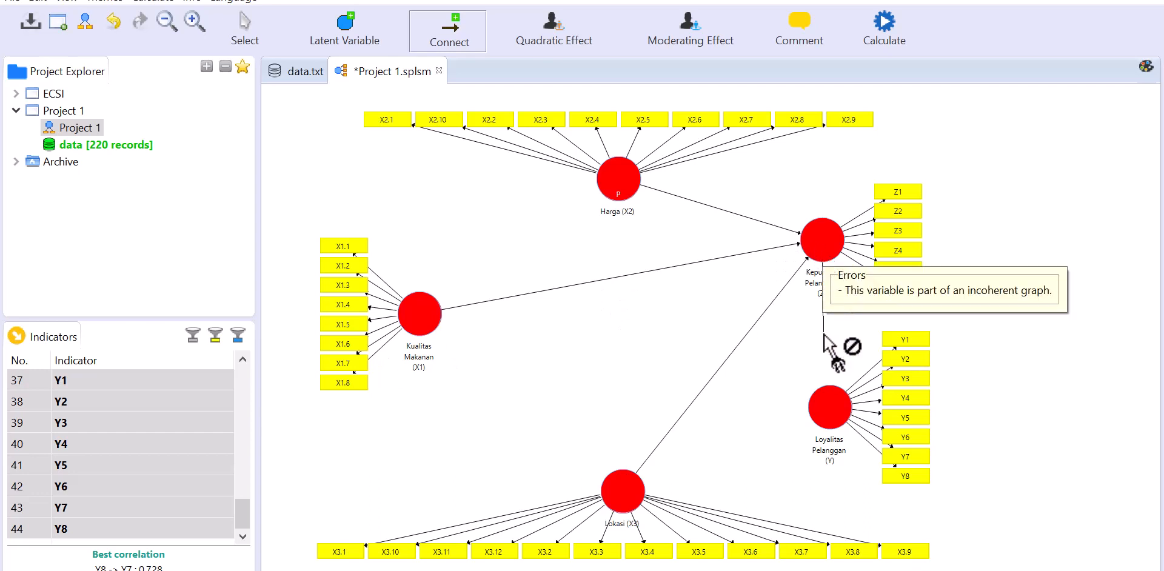
click(823, 396)
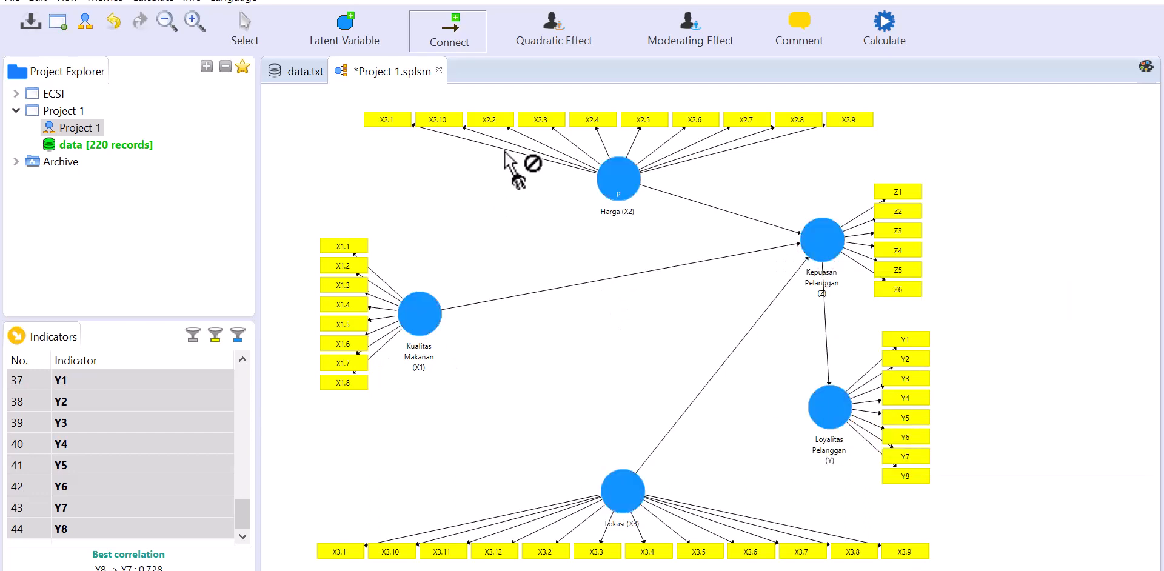